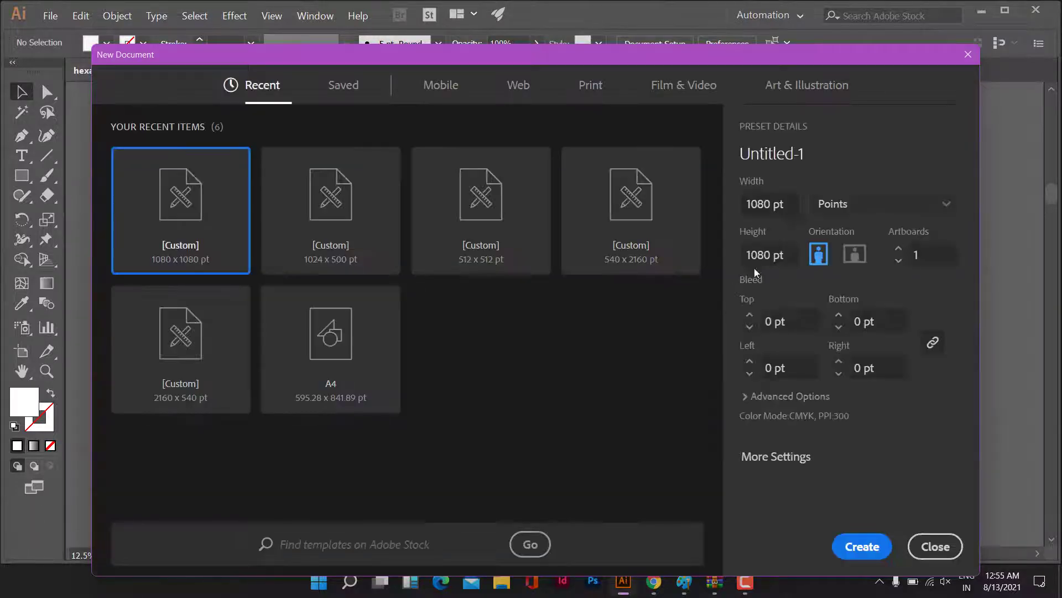
Create a 1080 × 1080 pt document and draw a horizontal Pen line ending at about X 720 pt, Y 329 pt.
click(877, 557)
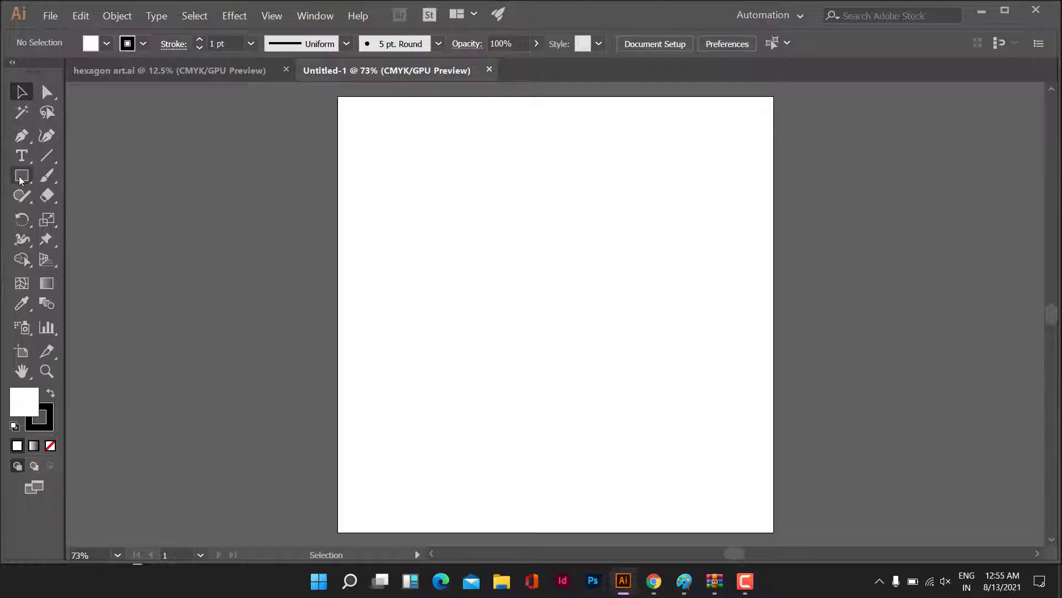
click(21, 136)
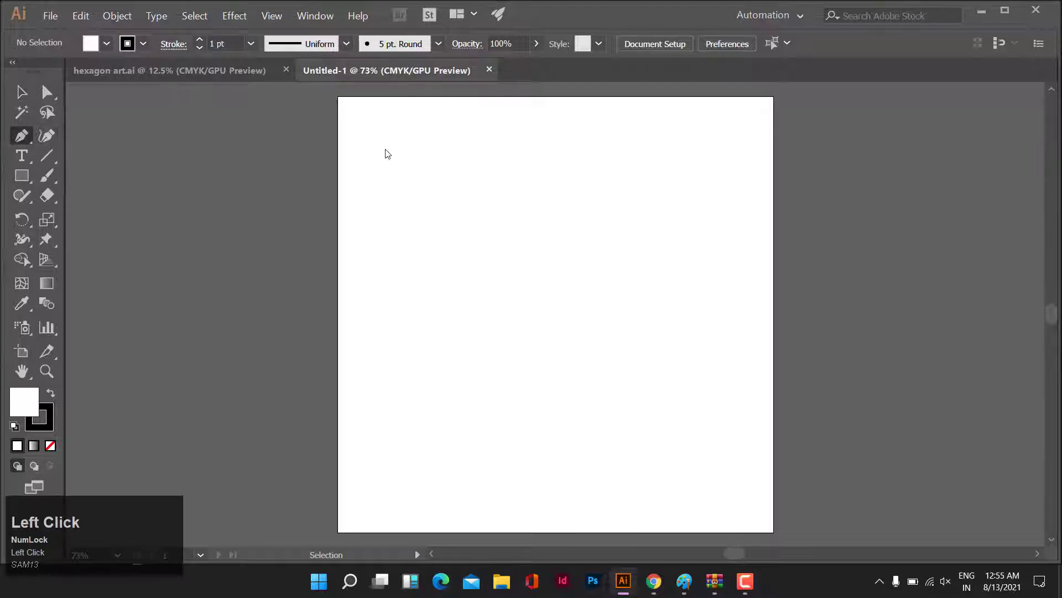
scroll(477, 233, up, 3)
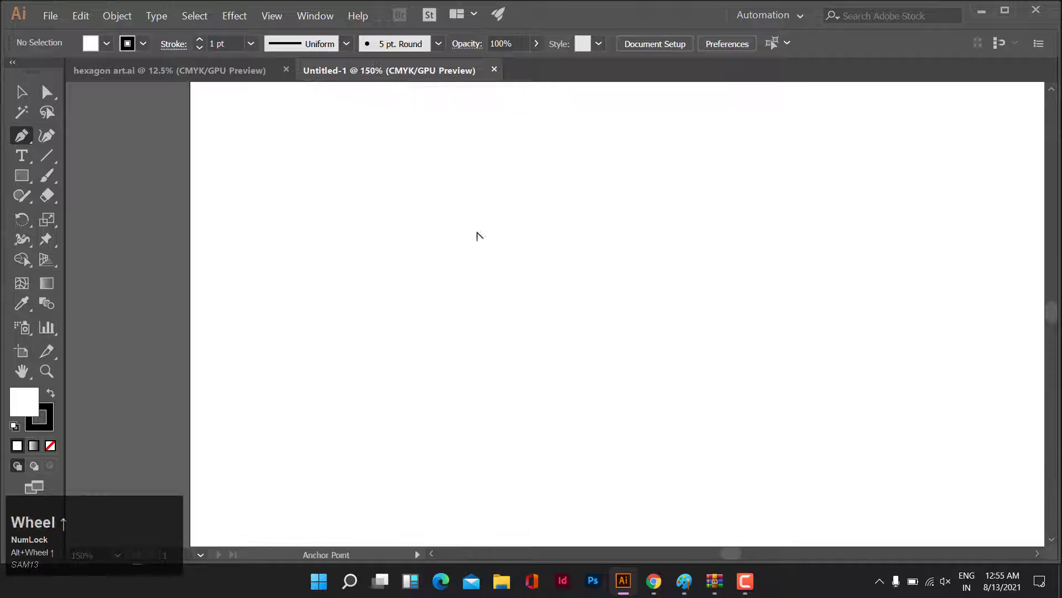
key(space)
drag(579, 232, 523, 228)
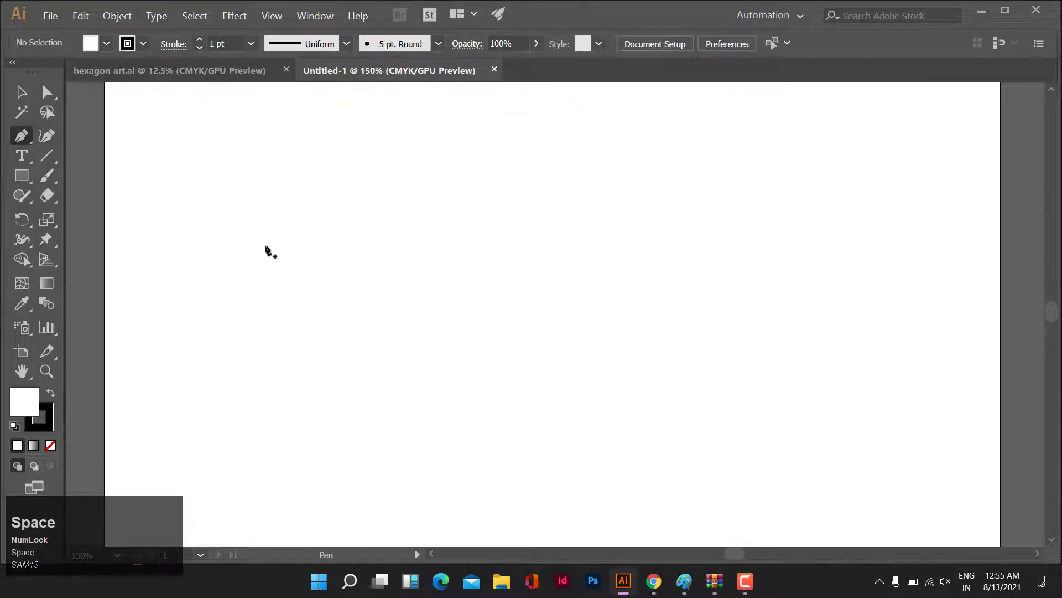
click(318, 218)
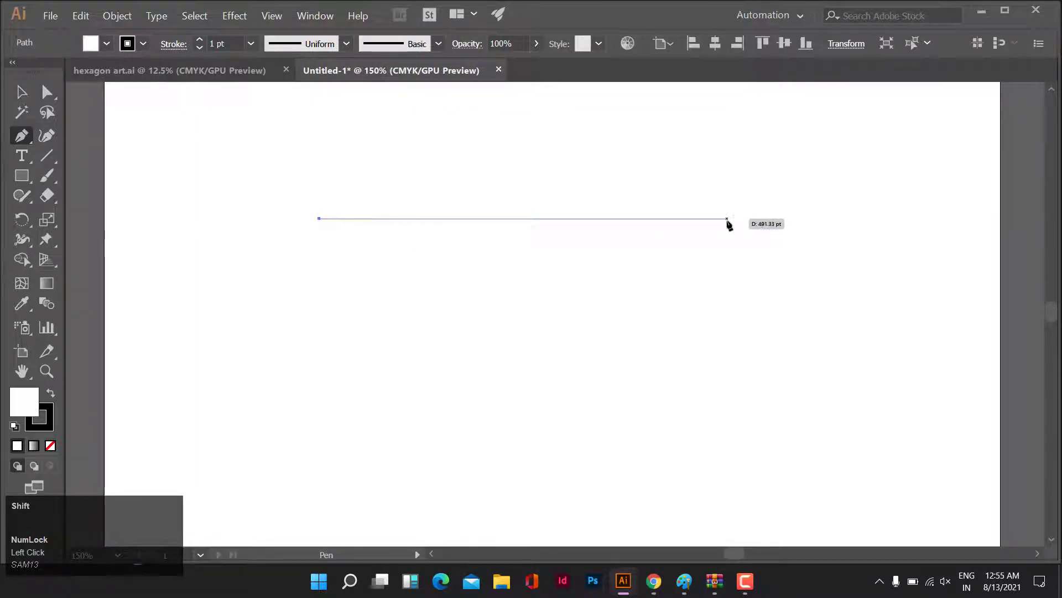
shift+click(703, 224)
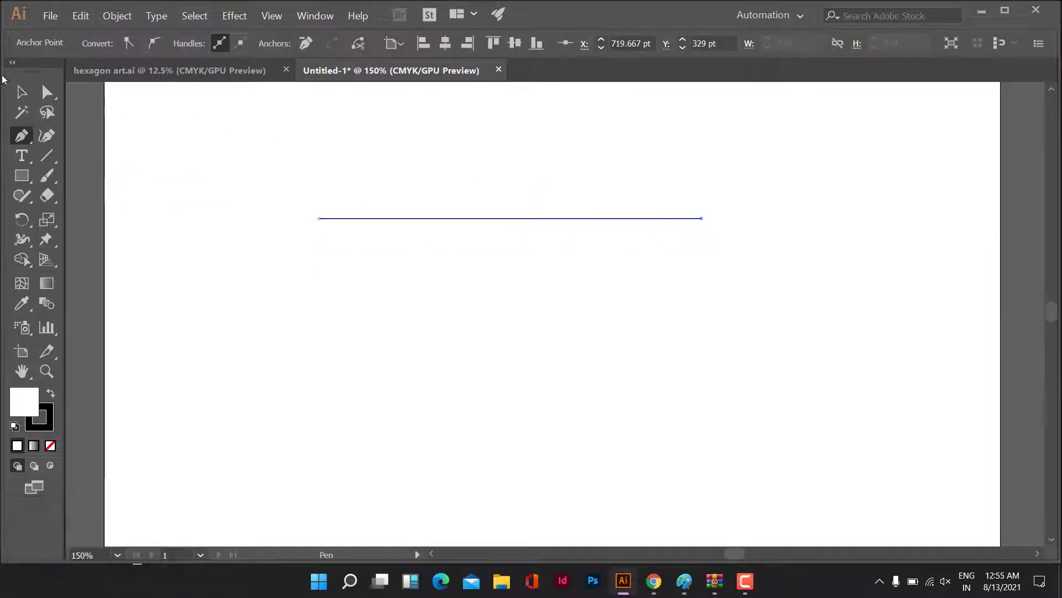
Copy the line a short distance straight below itself and repeat the copy until eleven evenly spaced lines are stacked.
click(21, 91)
drag(543, 222, 543, 244)
key(ctrl)
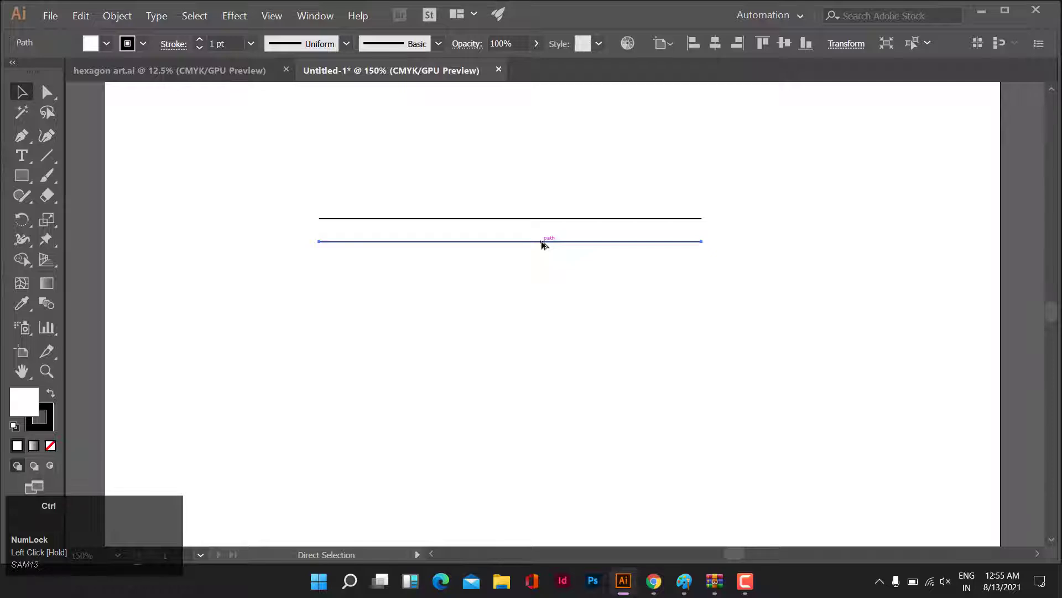
key(ctrl+d)
key(ctrl+d)
key(ctrl+d)
key(ctrl+d)
key(ctrl+d)
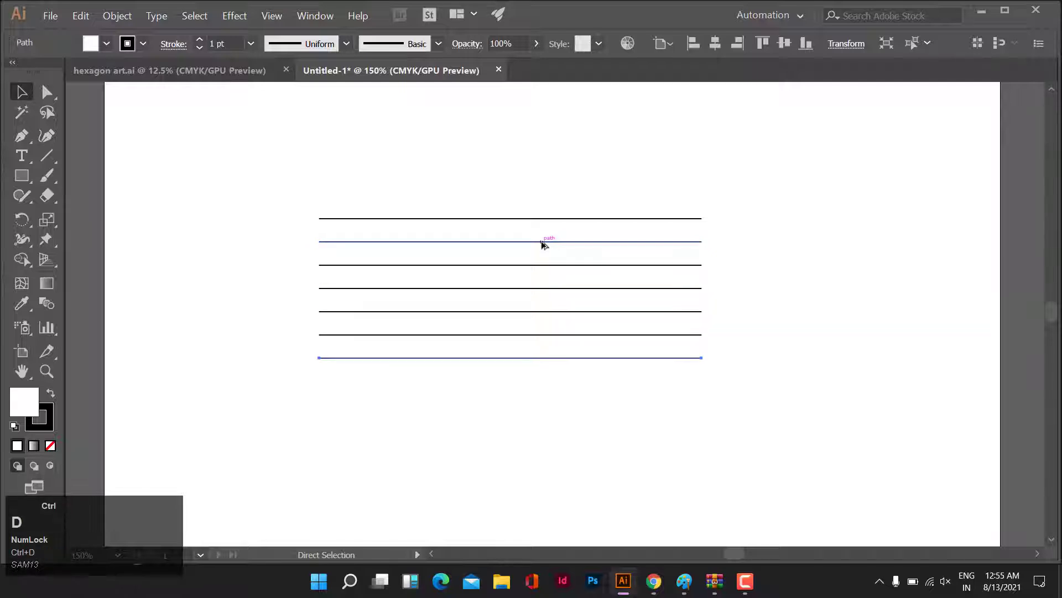
key(ctrl+d)
key(ctrl+d)
key(ctrl+d)
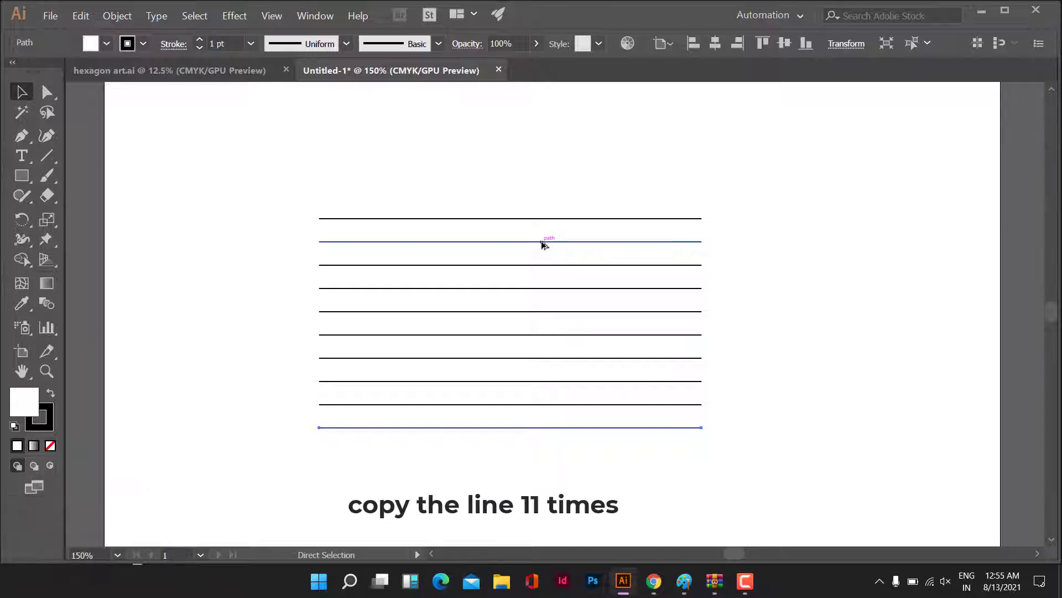
key(ctrl+d)
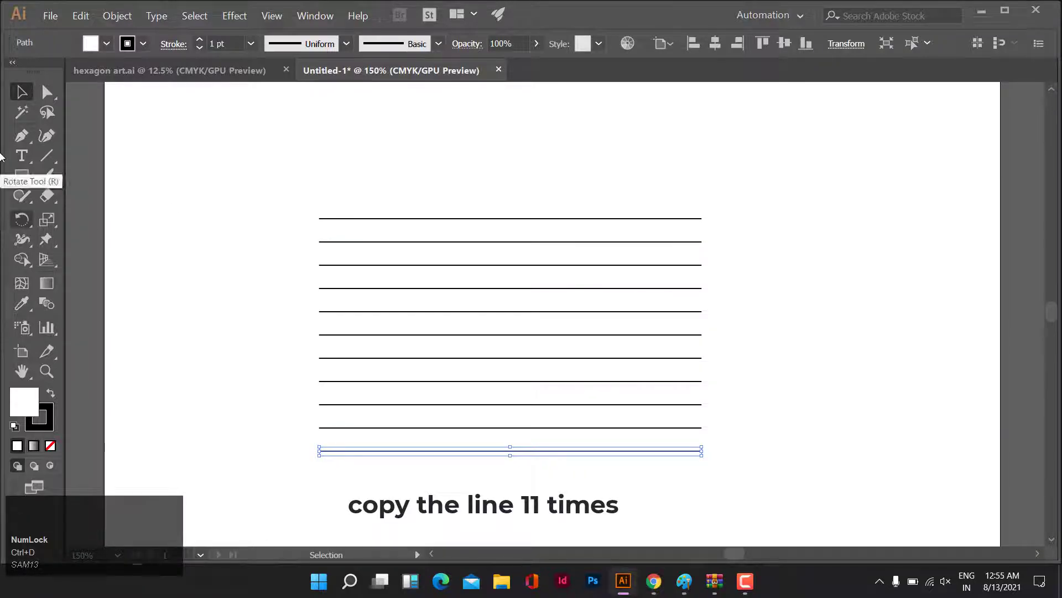
Rotate a copy of all eleven lines by 120° about their centre and repeat it once to form a triangular grid.
click(25, 92)
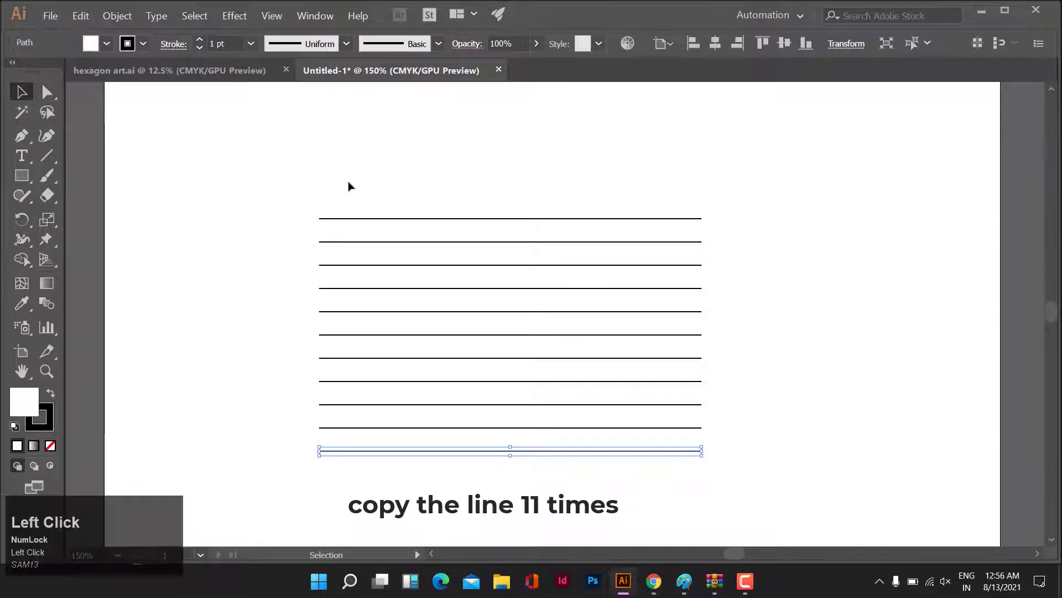
drag(604, 464, 604, 464)
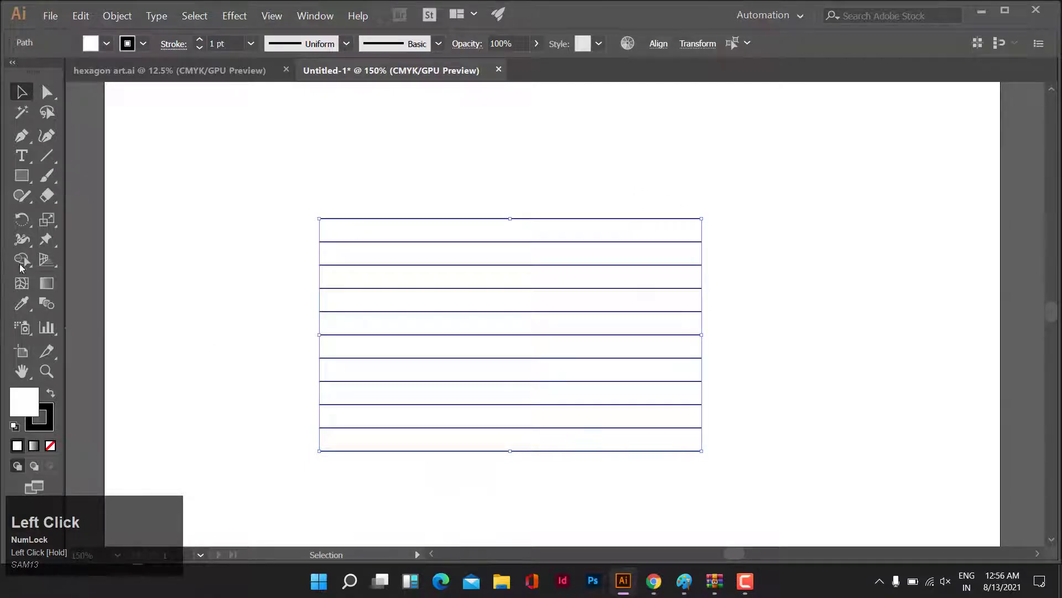
click(22, 222)
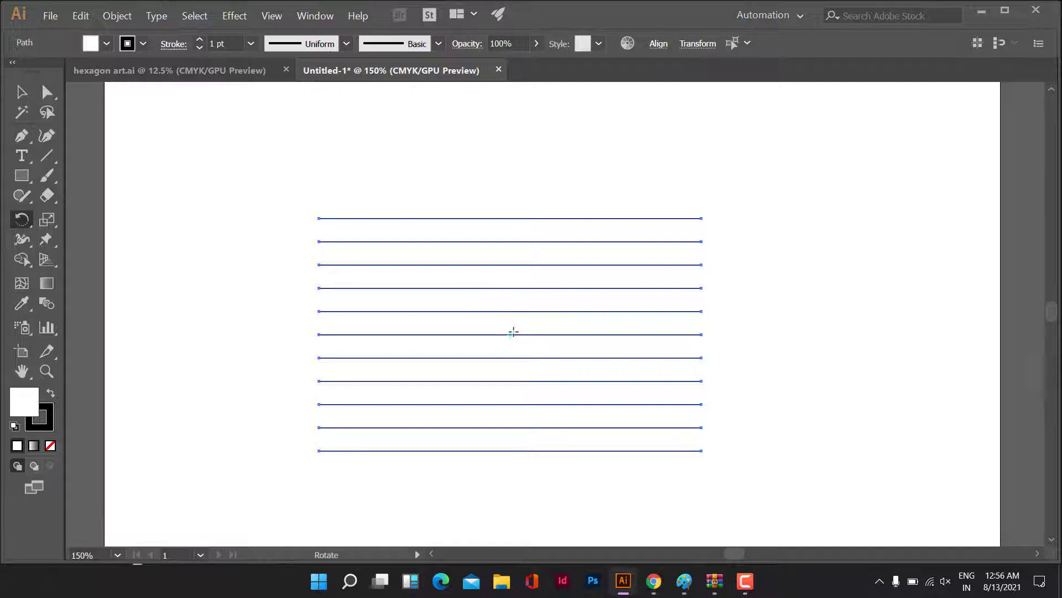
alt+scroll(514, 332, up, 2)
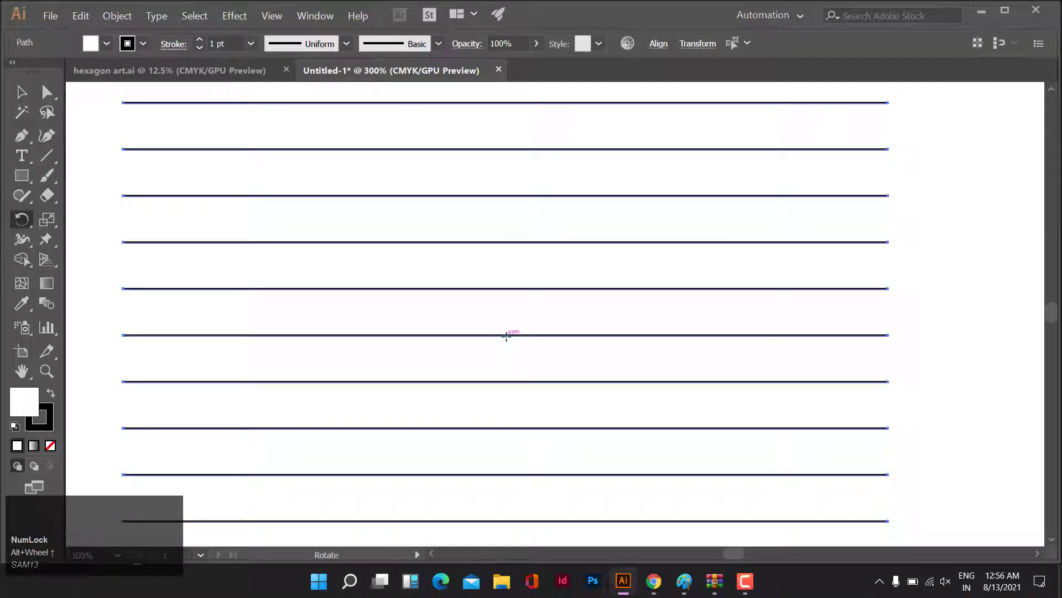
key(alt)
alt+click(506, 336)
click(504, 256)
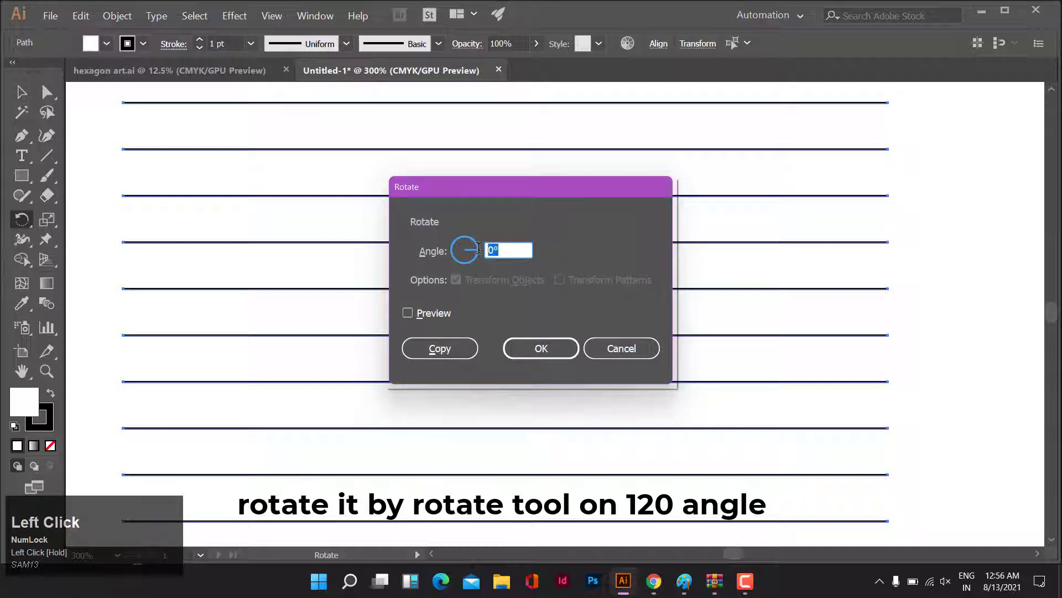
text(120)
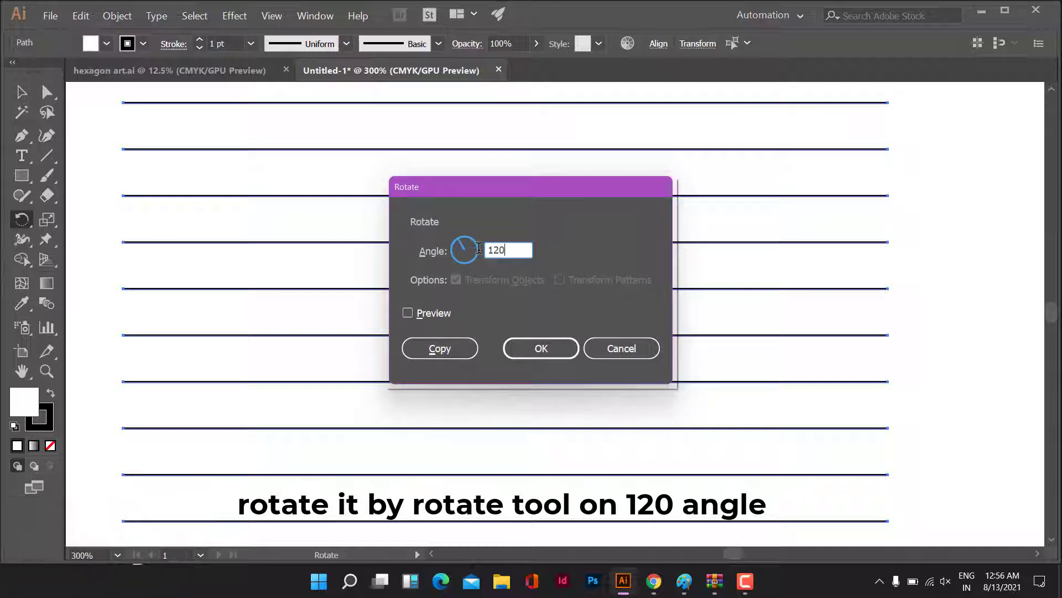
click(438, 350)
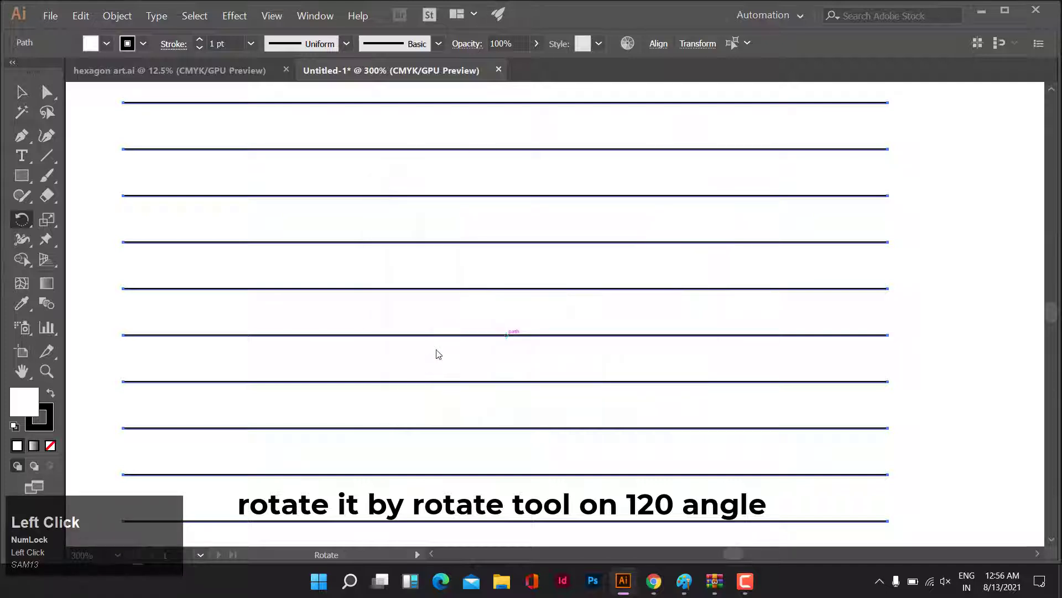
scroll(437, 350, down, 3)
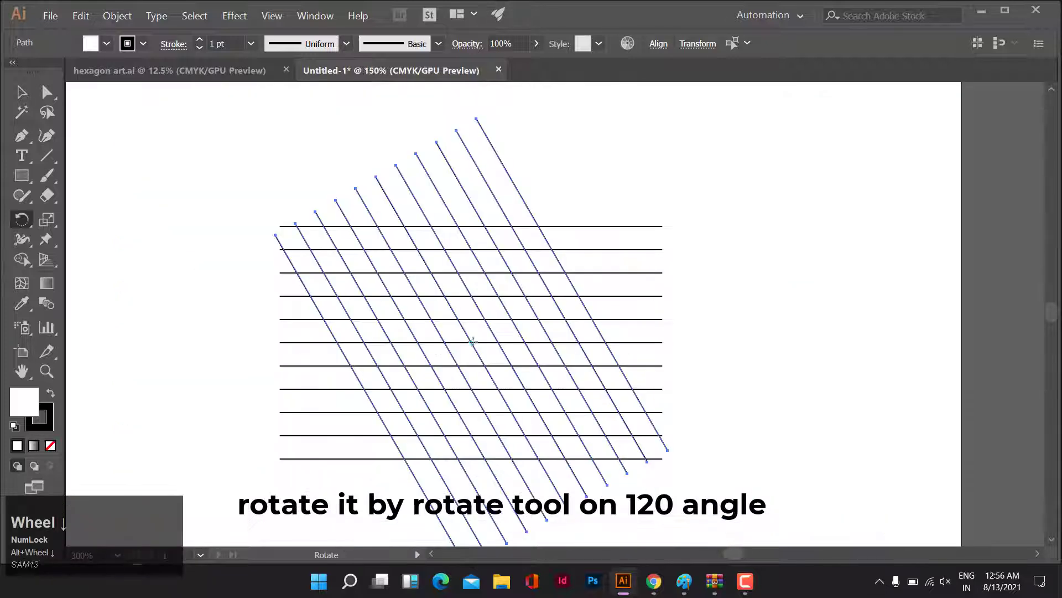
key(ctrl+d)
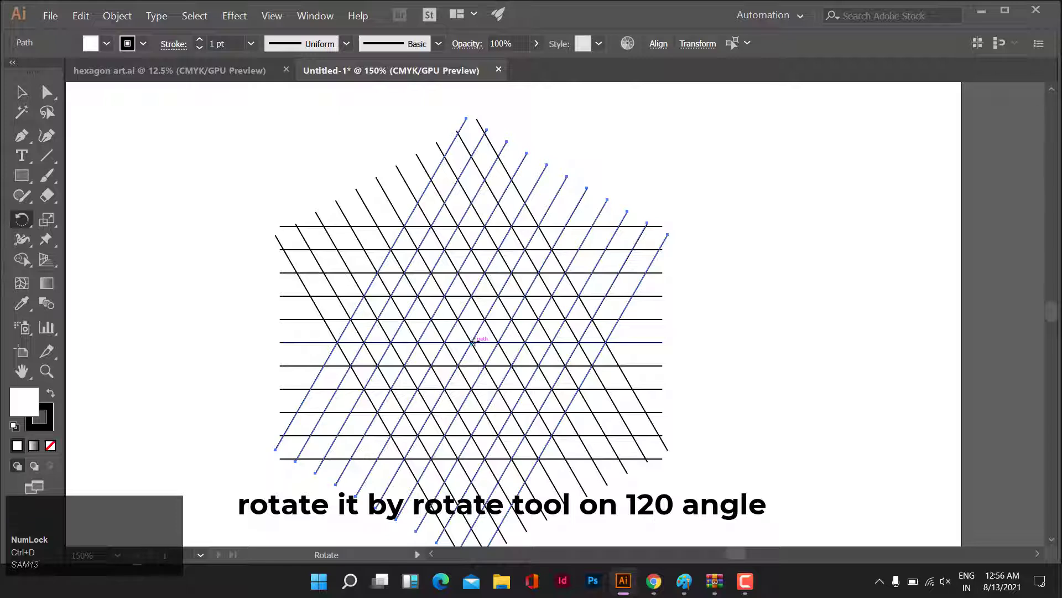
Select the whole grid and delete the excess segments outside the hexagon's upper-left edge with Shape Builder.
click(22, 92)
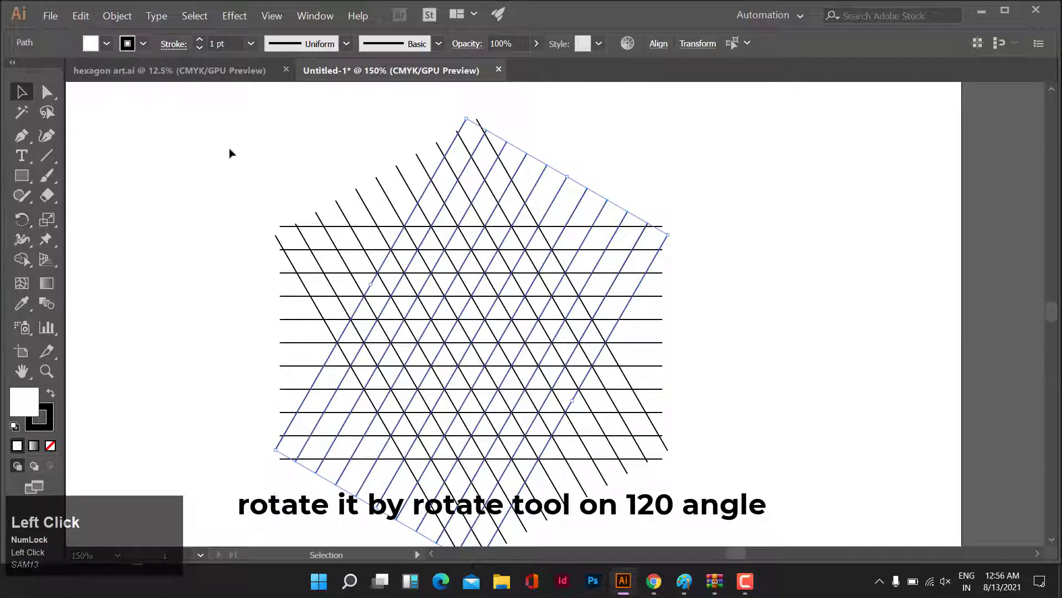
drag(518, 394, 709, 501)
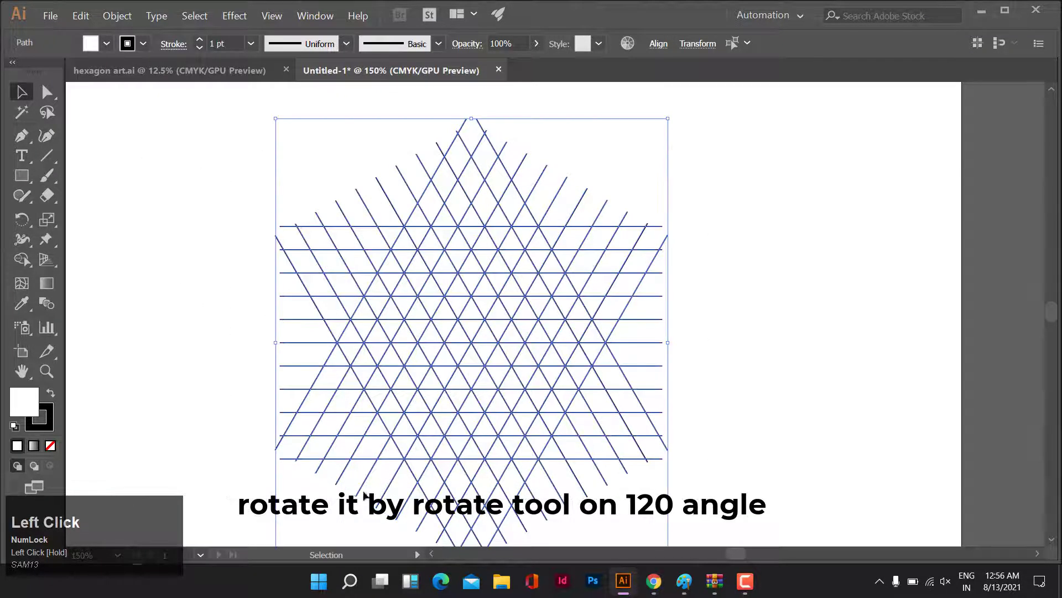
alt+scroll(529, 331, up, 1)
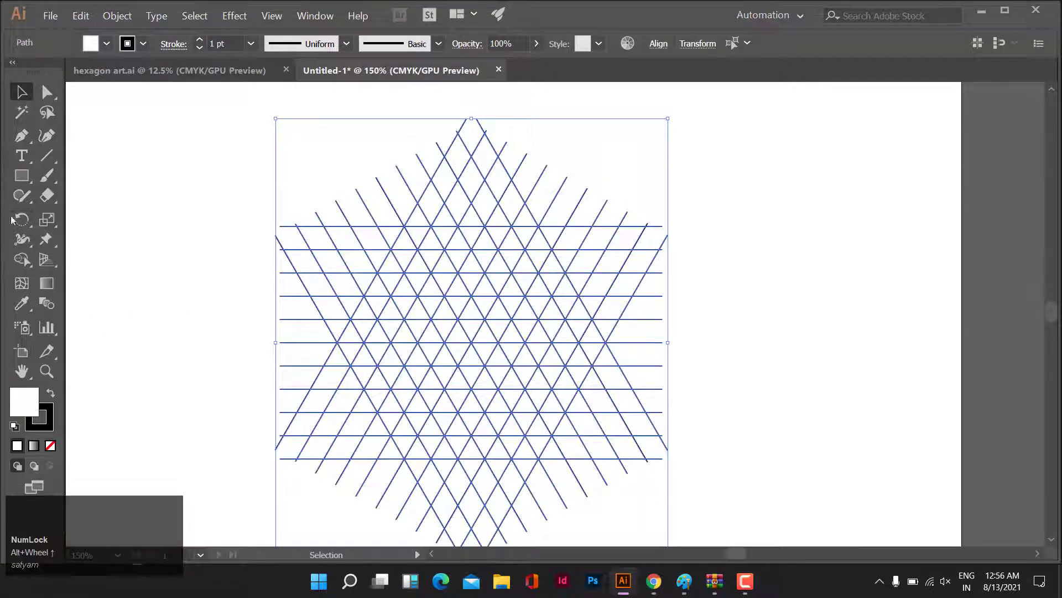
click(21, 259)
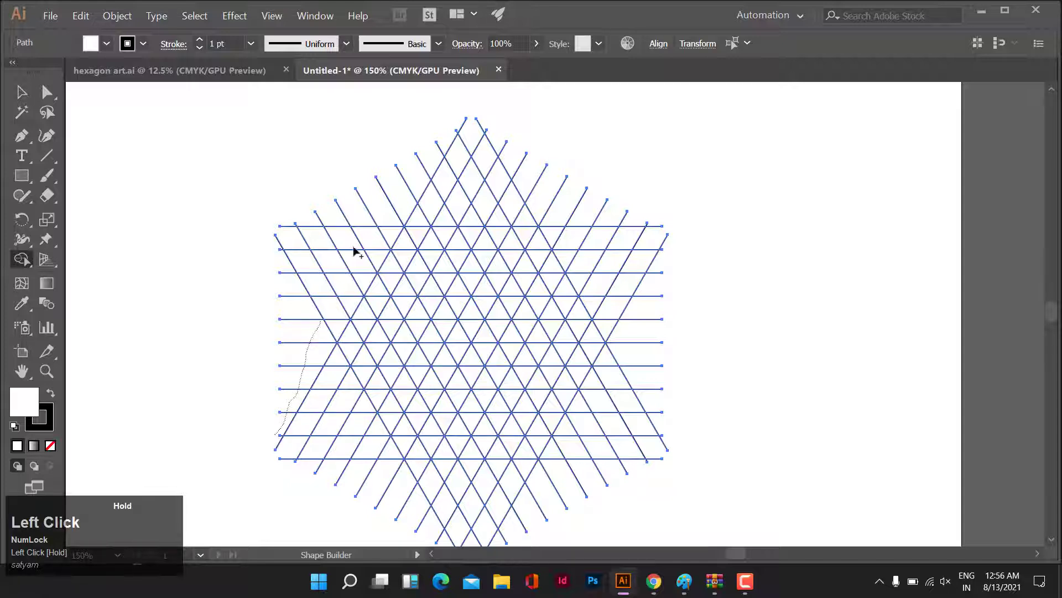
drag(354, 250, 407, 167)
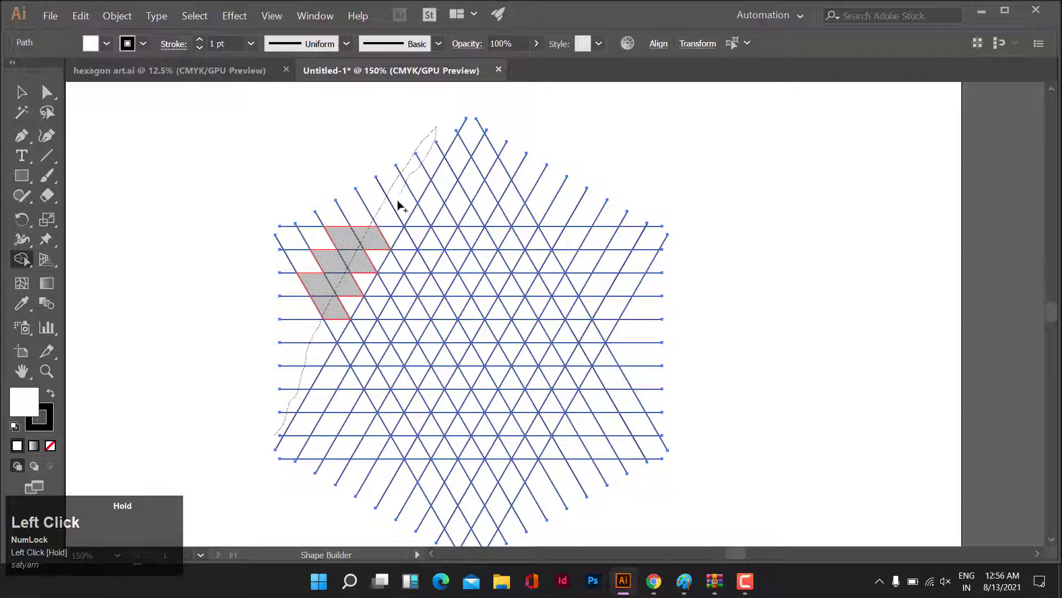
mouse_move(307, 294)
mouse_down()
mouse_move(306, 225)
mouse_move(325, 204)
mouse_up()
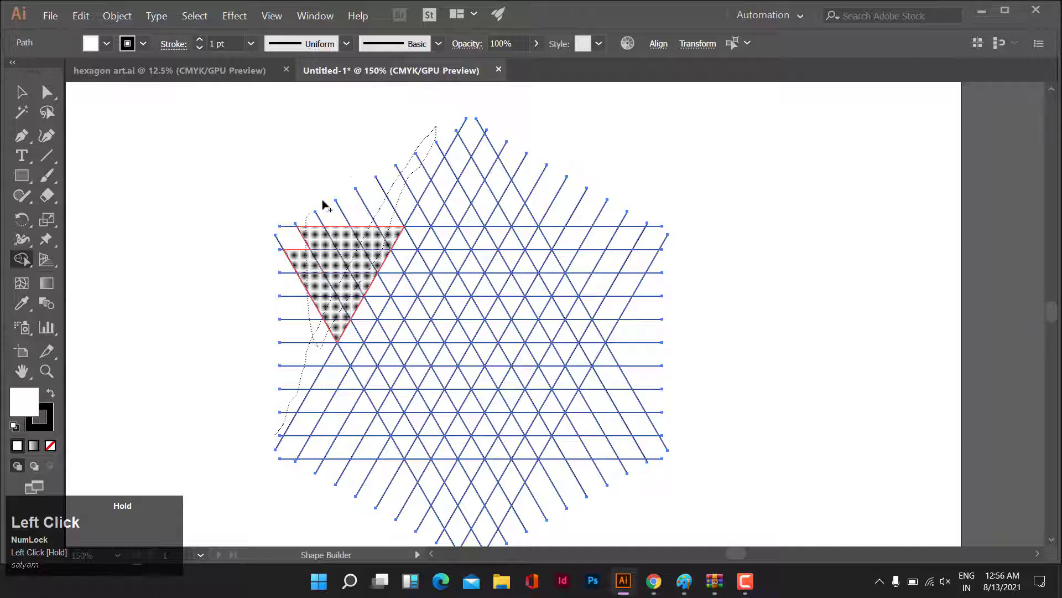
drag(377, 229, 382, 218)
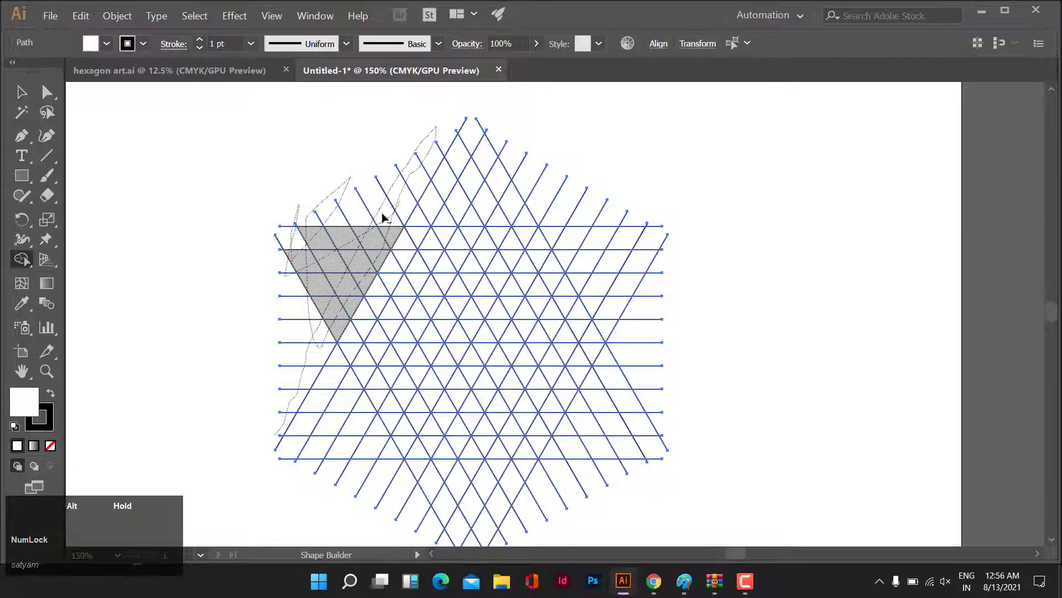
drag(338, 247, 341, 216)
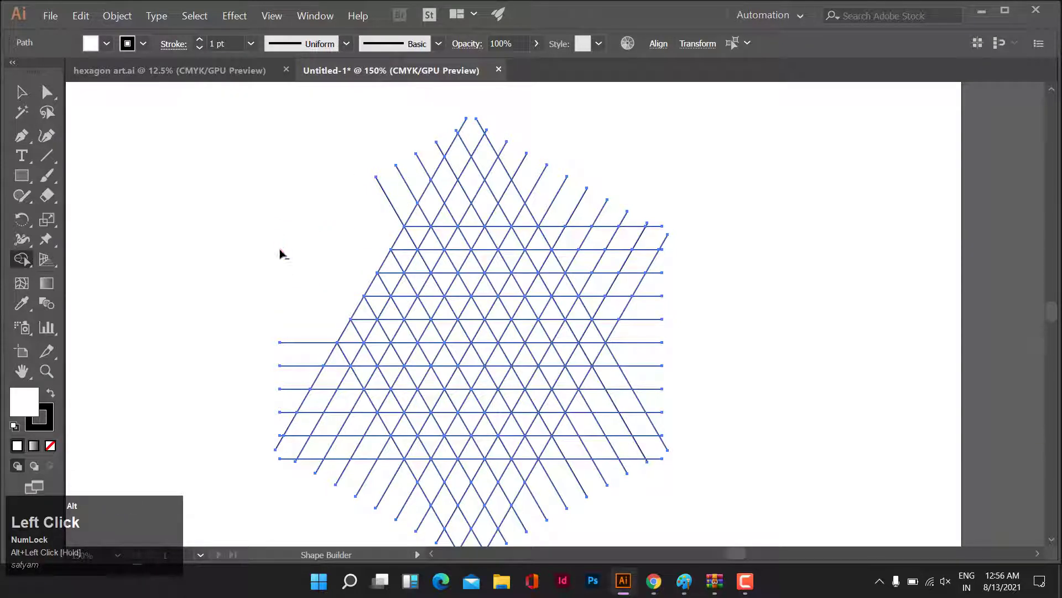
Delete the excess line segments outside the hexagon's lower-left edge with Shape Builder.
drag(284, 389, 289, 410)
drag(305, 339, 370, 502)
mouse_move(327, 506)
mouse_down()
mouse_move(280, 391)
mouse_move(334, 424)
mouse_move(344, 479)
mouse_up()
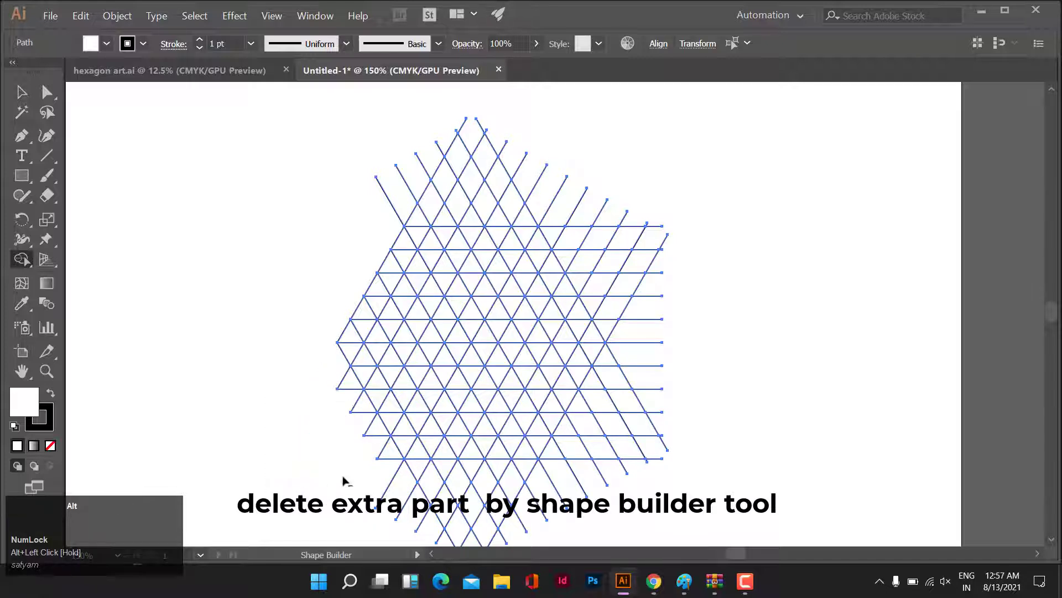
drag(343, 380, 388, 454)
Delete the excess line segments hanging below the hexagon's bottom edge with Shape Builder.
scroll(387, 453, down, 2)
scroll(387, 450, up, 2)
scroll(387, 450, down, 8)
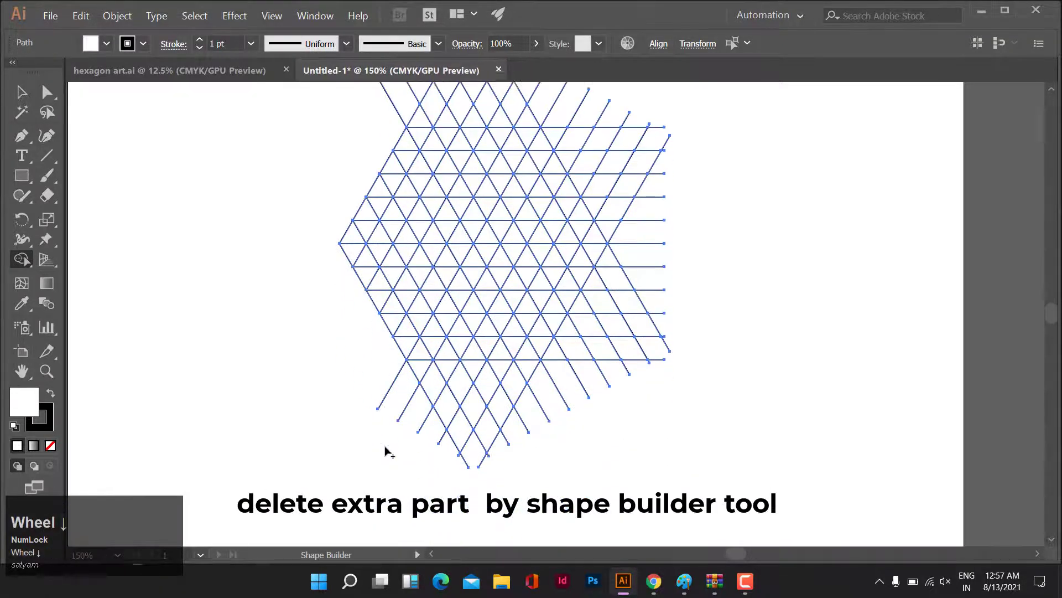
drag(386, 365, 461, 477)
drag(436, 412, 448, 435)
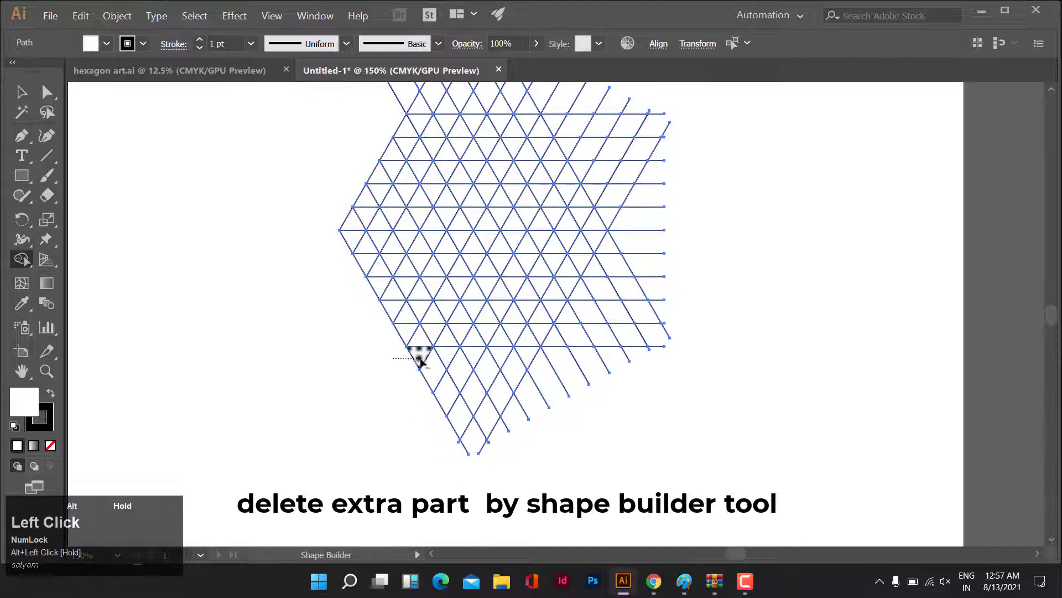
mouse_move(420, 359)
mouse_down()
mouse_move(553, 360)
mouse_move(671, 387)
mouse_move(703, 460)
mouse_up()
drag(535, 363, 610, 382)
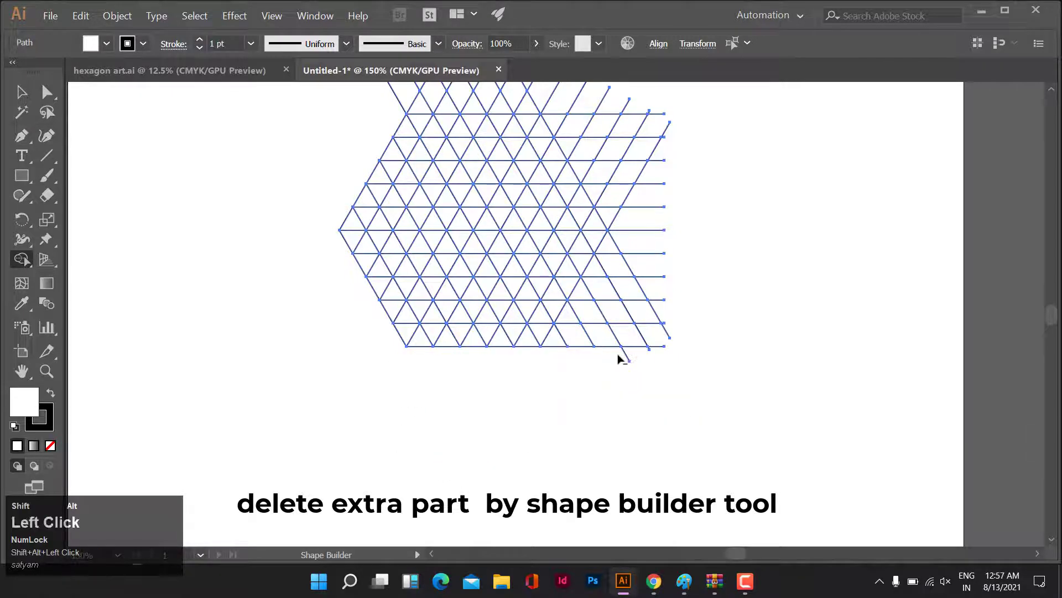
Delete the excess line segments outside the hexagon's lower-right edge with Shape Builder.
mouse_move(686, 255)
mouse_down()
mouse_move(593, 351)
mouse_move(611, 350)
mouse_up()
drag(564, 377, 599, 310)
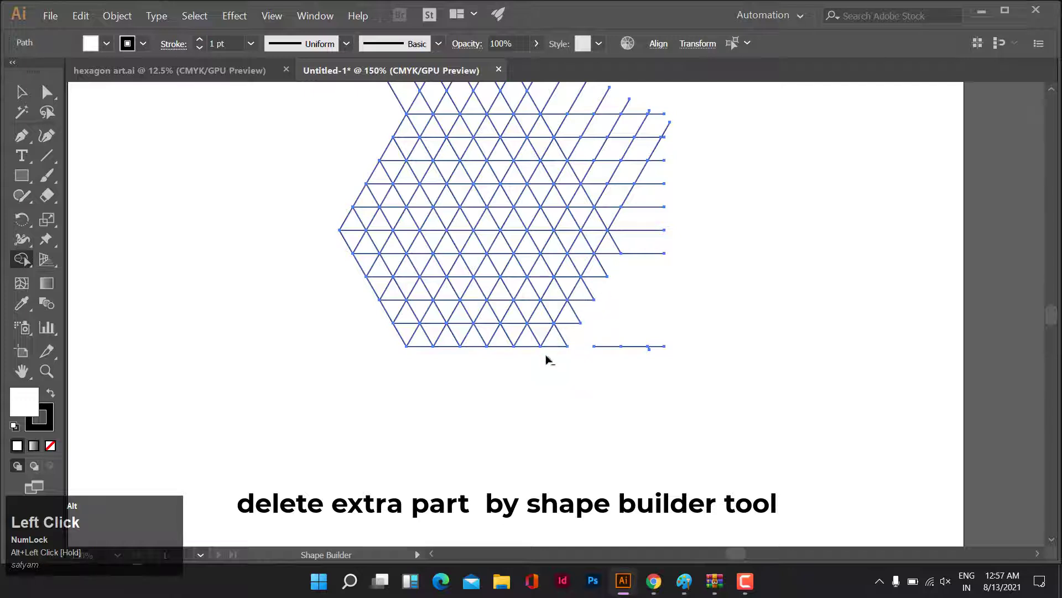
drag(547, 357, 588, 290)
mouse_move(658, 197)
mouse_down()
mouse_move(640, 348)
mouse_move(660, 355)
mouse_move(642, 355)
mouse_up()
Delete the remaining excess segments outside the upper-right and top edges, leaving only the hexagonal grid of triangles.
drag(691, 96, 612, 202)
drag(619, 107, 603, 165)
mouse_move(607, 165)
mouse_down()
mouse_move(608, 195)
mouse_move(561, 207)
mouse_up()
scroll(592, 160, up, 3)
mouse_move(586, 121)
mouse_down()
mouse_move(515, 161)
mouse_move(365, 190)
mouse_up()
drag(589, 90, 359, 173)
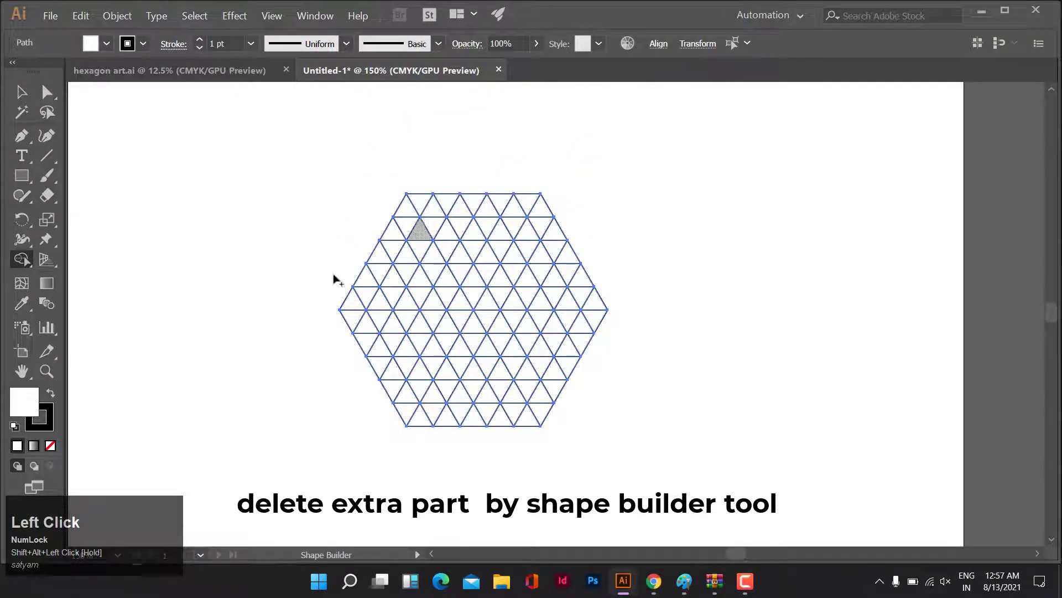
scroll(368, 225, up, 3)
scroll(517, 239, down, 1)
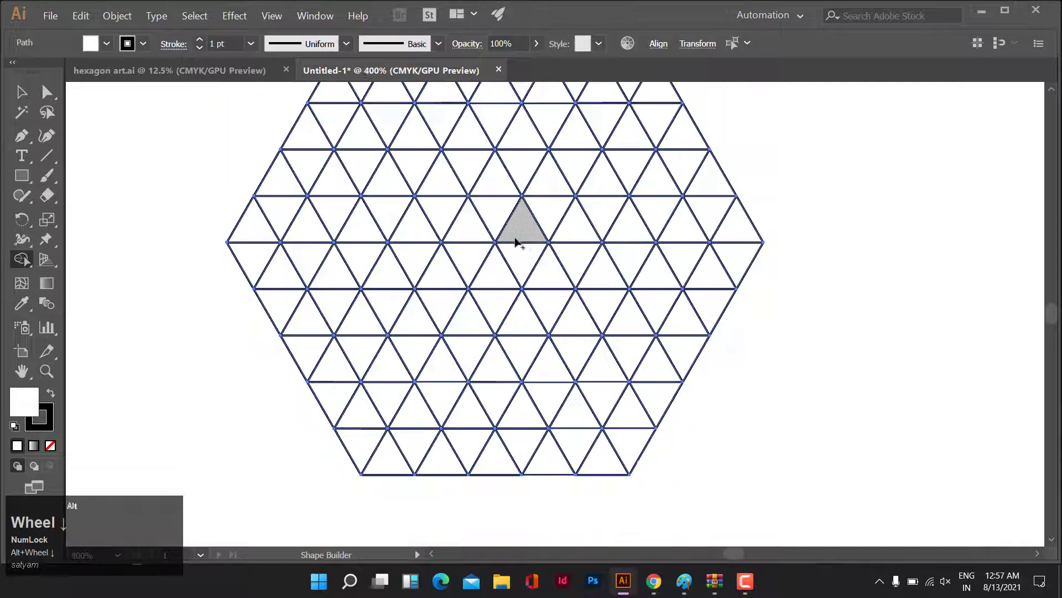
drag(551, 280, 518, 393)
drag(495, 350, 523, 290)
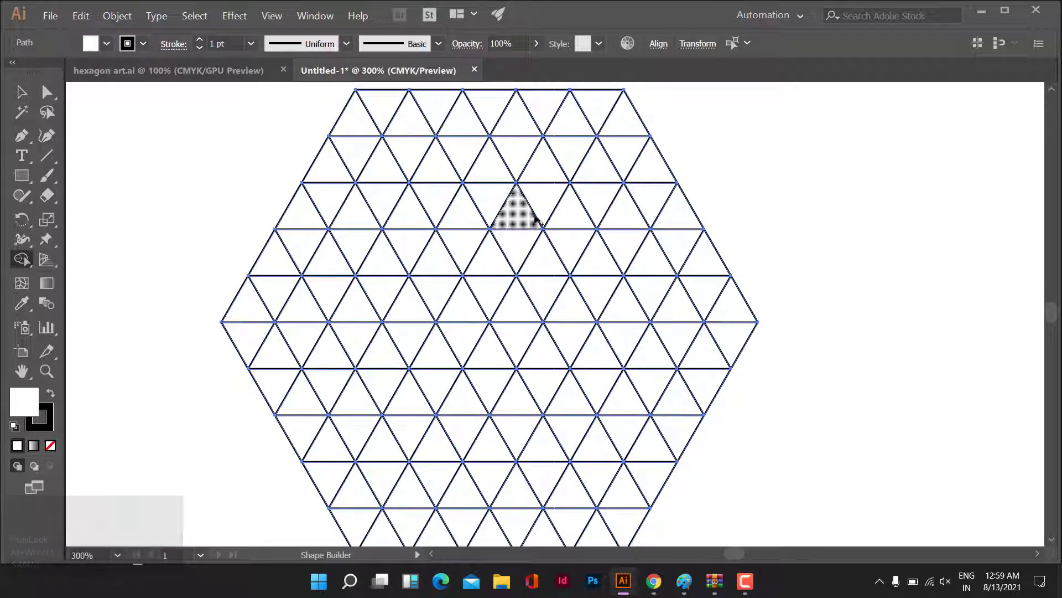
Merge the triangles around the grid's centre with Shape Builder into three bent bands forming a Y-shaped core.
drag(553, 206, 553, 206)
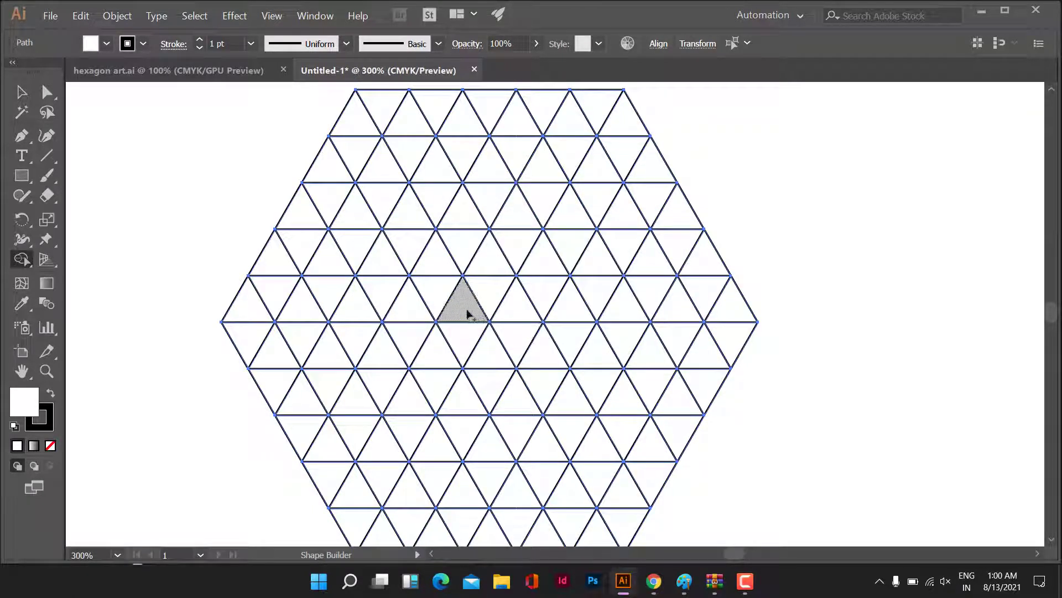
drag(468, 314, 359, 311)
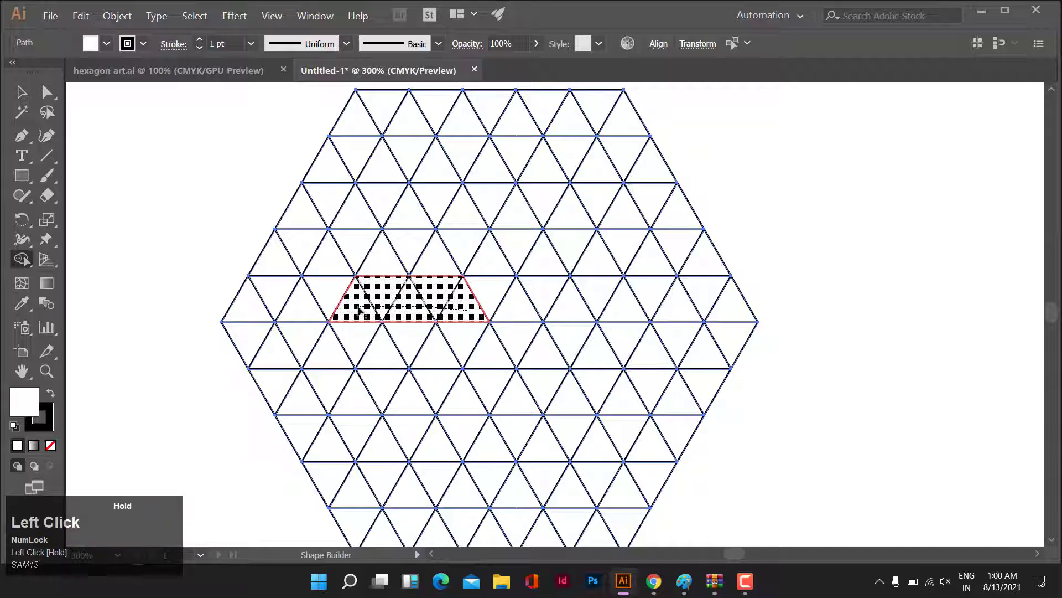
drag(469, 299, 533, 207)
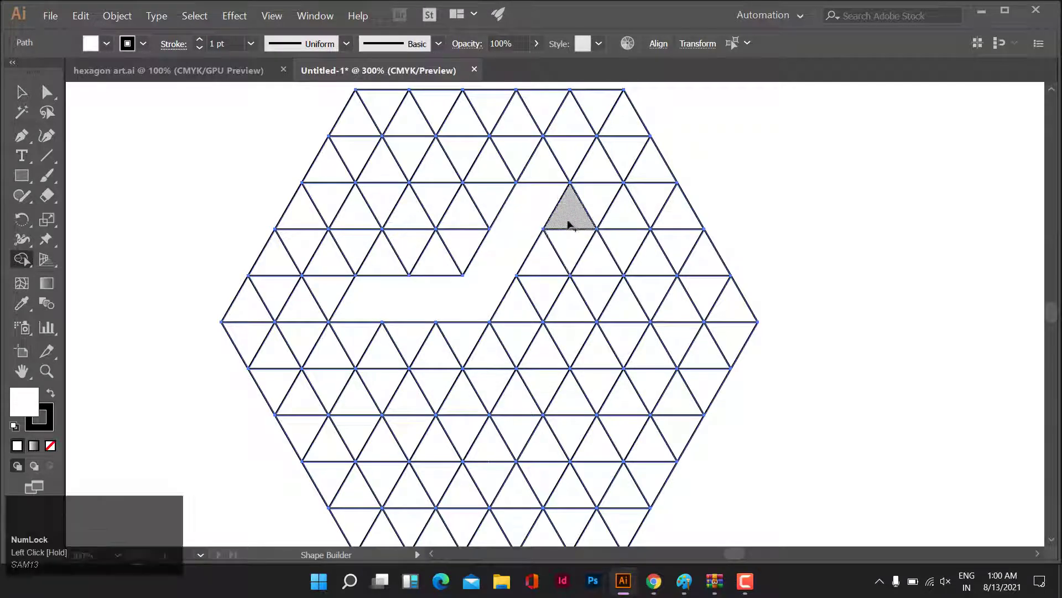
mouse_move(570, 214)
mouse_down()
mouse_move(529, 313)
mouse_move(538, 363)
mouse_move(571, 422)
mouse_move(542, 393)
mouse_up()
mouse_move(361, 342)
mouse_down()
mouse_move(467, 346)
mouse_move(498, 372)
mouse_move(533, 439)
mouse_up()
Merge the triangles along the hexagon's outer rim with Shape Builder into three wide interlocking bands at the upper right, left and lower right.
scroll(524, 394, down, 1)
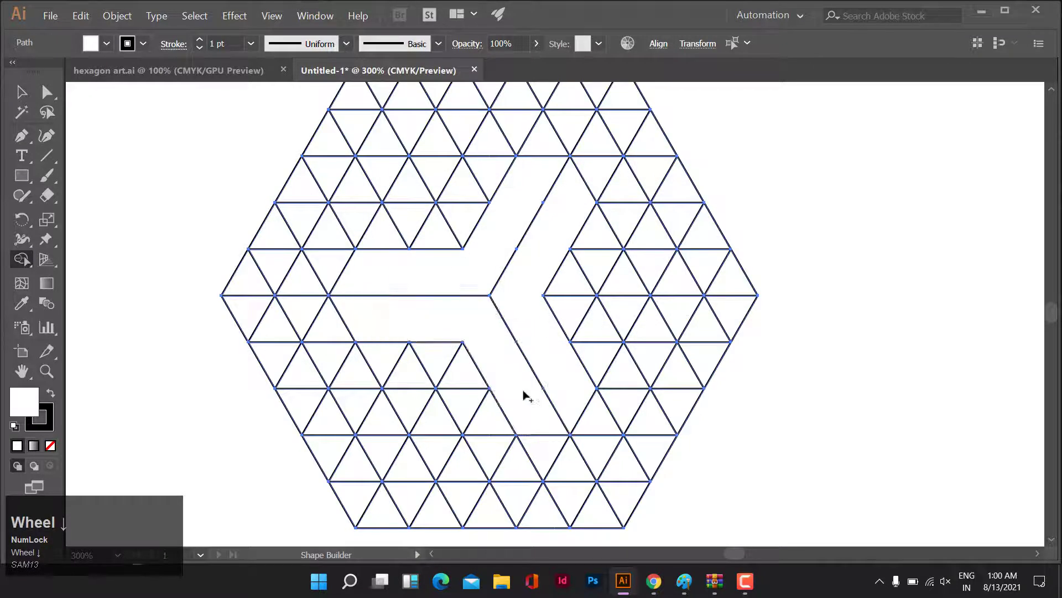
scroll(525, 394, up, 1)
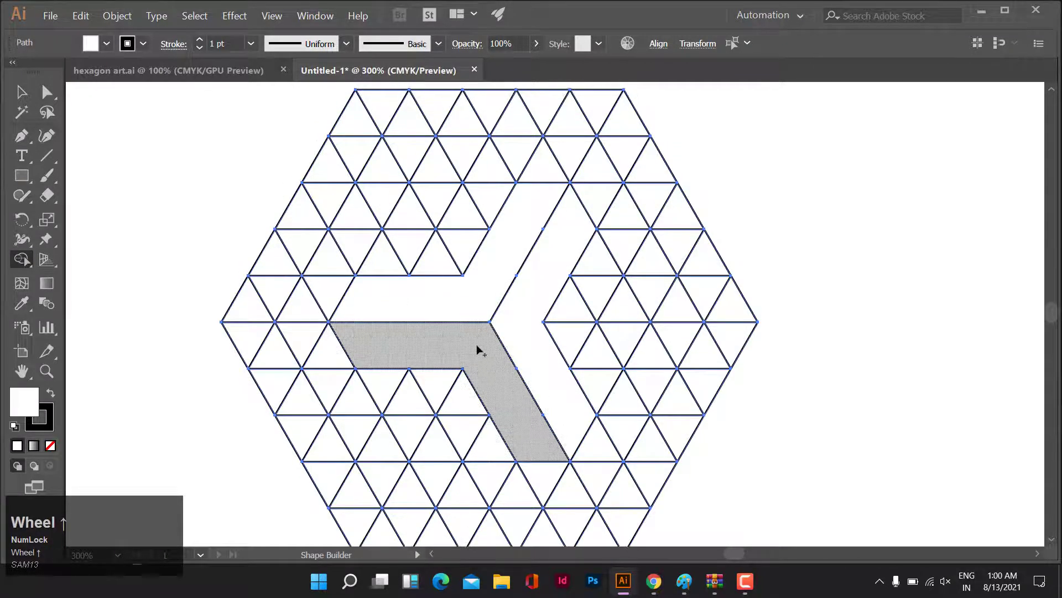
scroll(478, 349, up, 1)
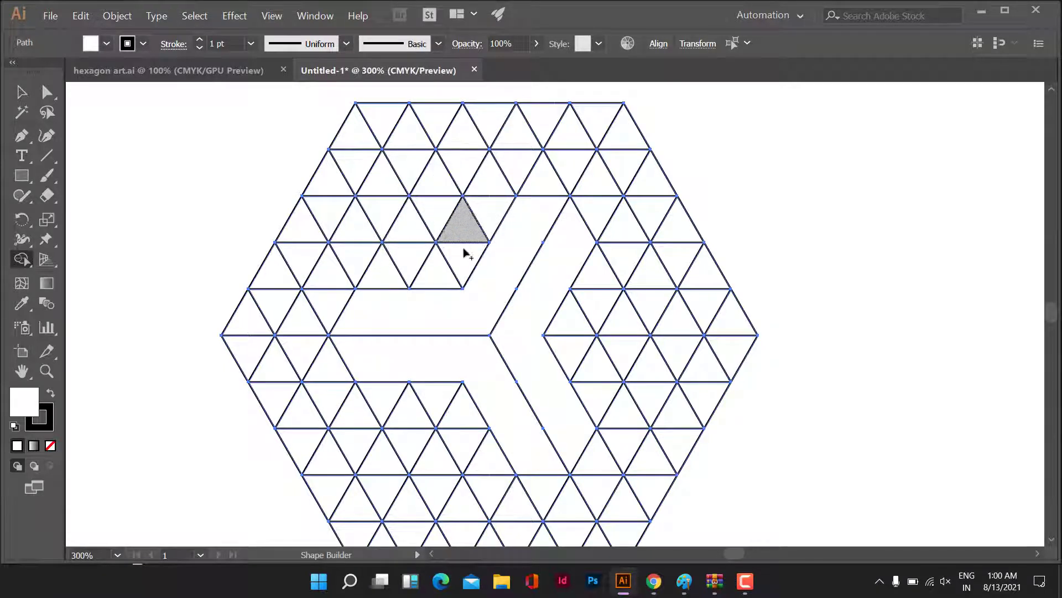
mouse_move(465, 252)
mouse_down()
mouse_move(394, 118)
mouse_move(574, 112)
mouse_move(605, 121)
mouse_move(654, 234)
mouse_move(720, 317)
mouse_move(568, 318)
mouse_up()
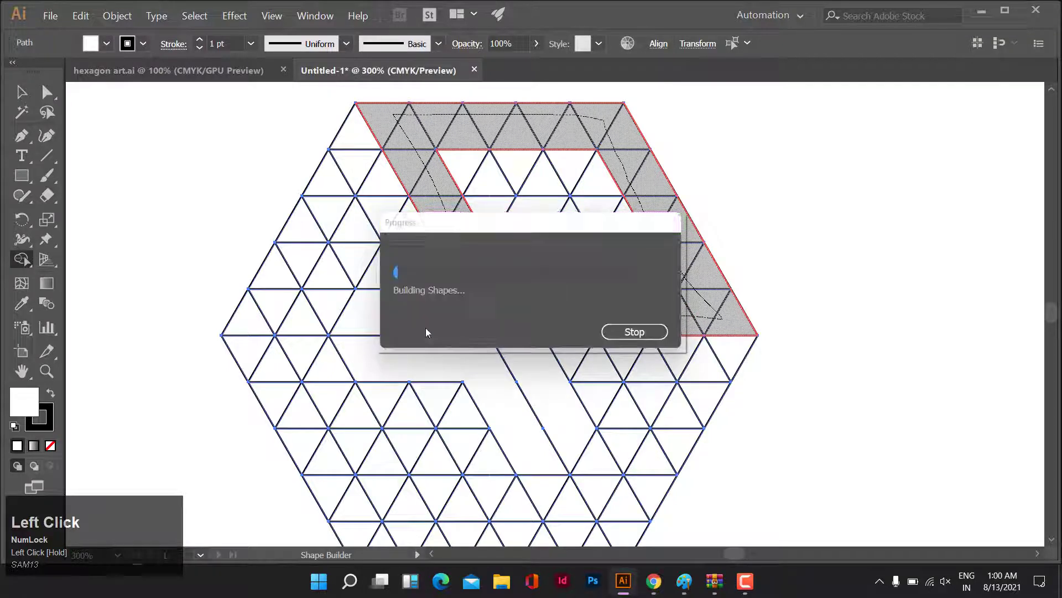
mouse_move(420, 256)
mouse_down()
mouse_move(352, 141)
mouse_move(247, 329)
mouse_move(348, 528)
mouse_move(432, 402)
mouse_up()
scroll(562, 340, down, 1)
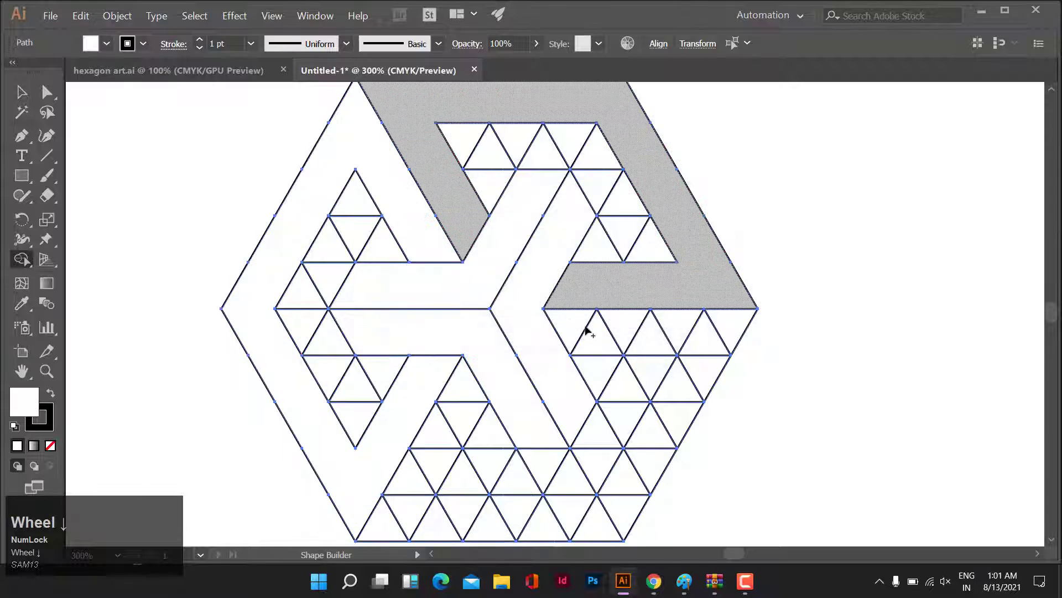
mouse_move(562, 328)
mouse_down()
mouse_move(664, 329)
mouse_move(707, 347)
mouse_move(617, 517)
mouse_move(398, 512)
mouse_move(394, 521)
mouse_up()
mouse_move(424, 473)
mouse_down()
mouse_move(463, 398)
mouse_move(156, 370)
mouse_up()
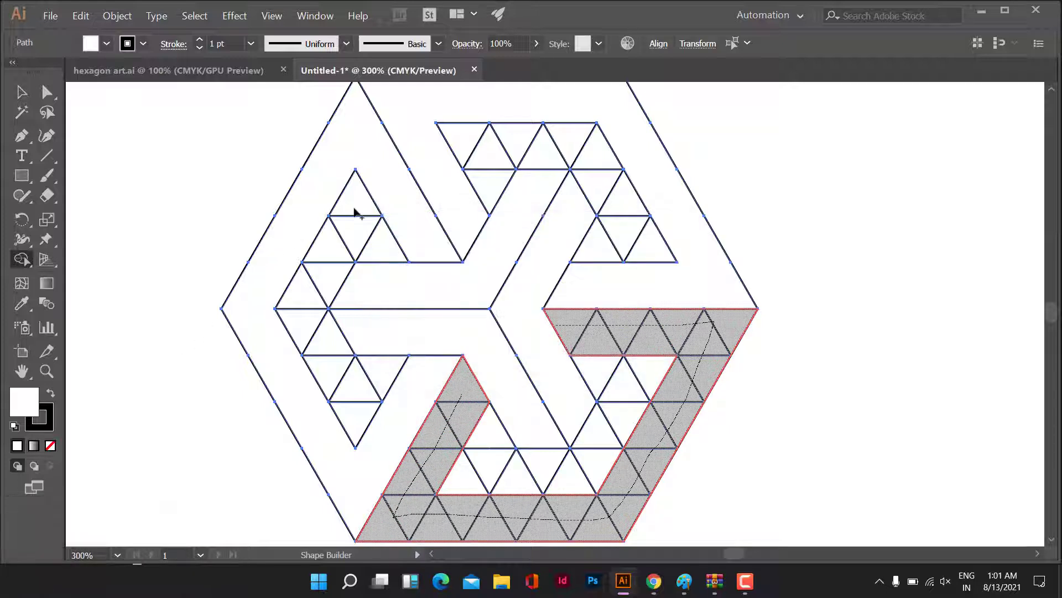
Merge the inner triangle rows into three bent bands at the left, upper right and lower right, leaving small corner triangles separate.
mouse_move(355, 206)
mouse_down()
mouse_move(313, 313)
mouse_move(360, 410)
mouse_move(379, 351)
mouse_up()
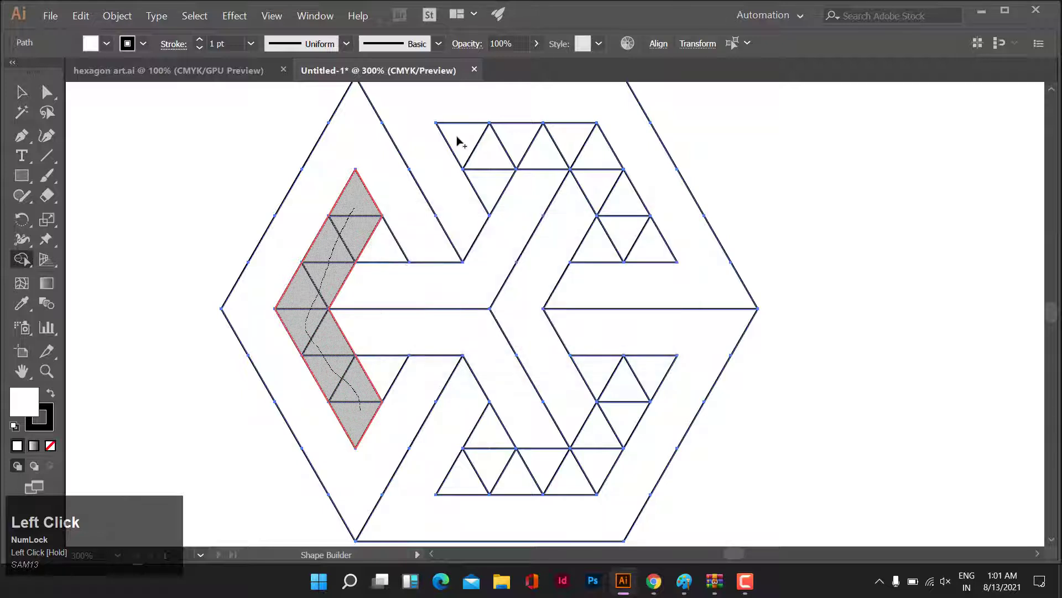
mouse_move(462, 143)
mouse_down()
mouse_move(621, 166)
mouse_move(636, 225)
mouse_move(592, 262)
mouse_up()
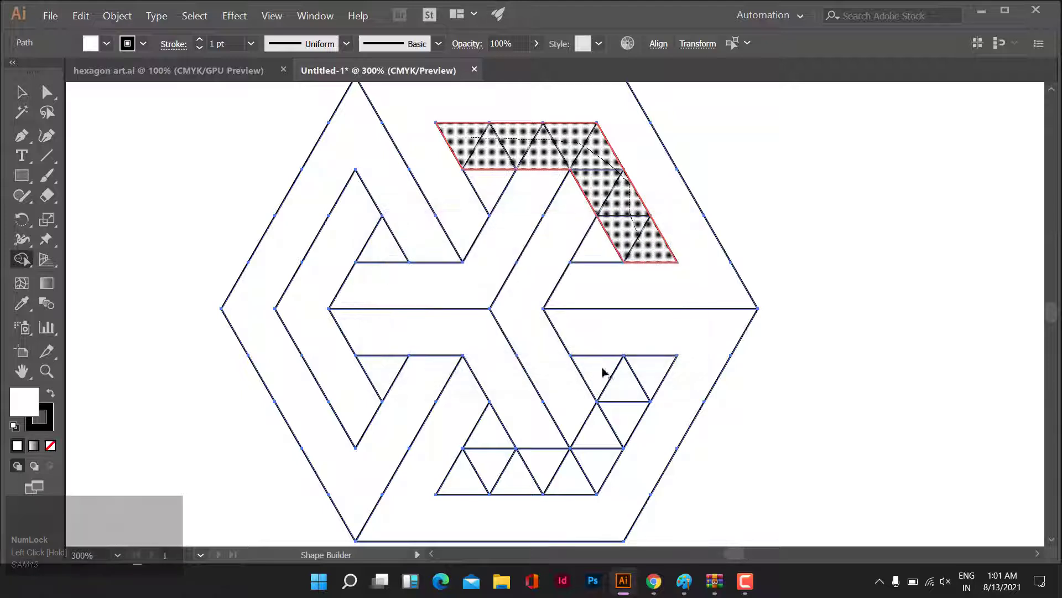
mouse_move(636, 368)
mouse_down()
mouse_move(601, 455)
mouse_move(467, 482)
mouse_up()
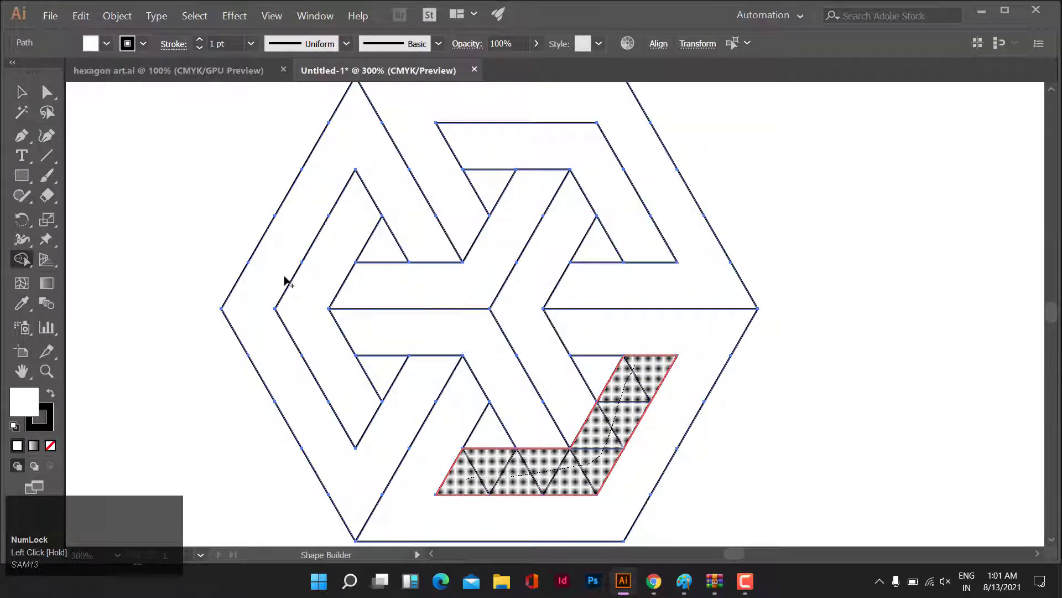
Select the whole interlocking hexagon and place a duplicate over the artboard's right edge.
click(21, 92)
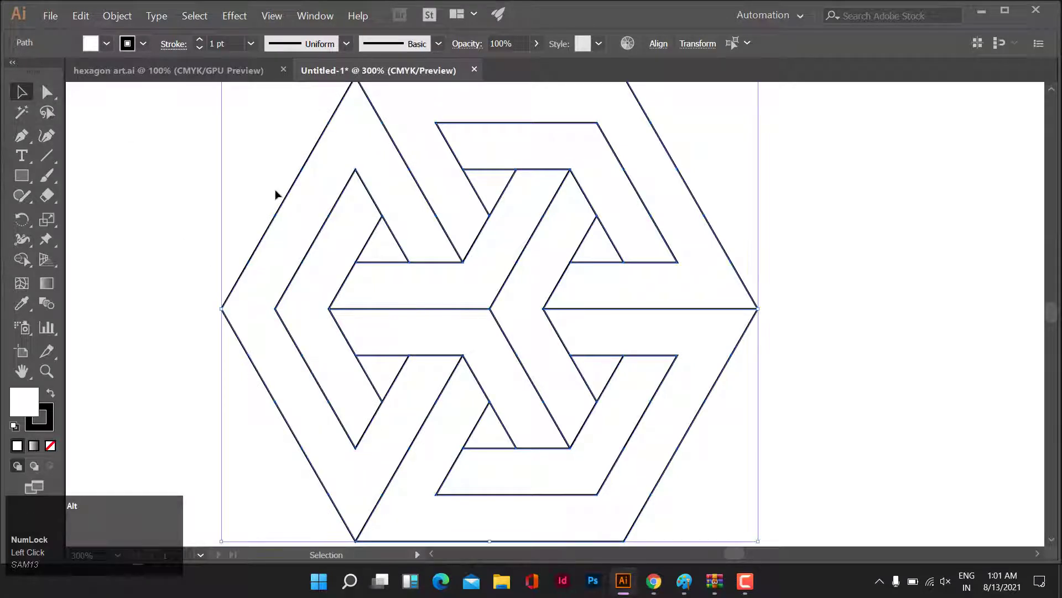
scroll(277, 193, down, 2)
click(189, 399)
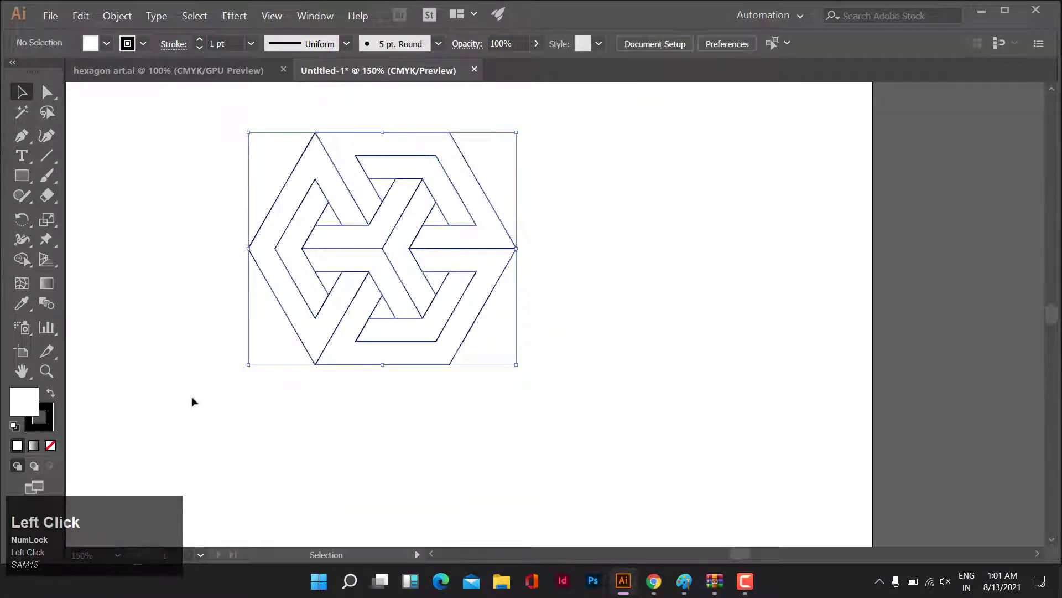
drag(190, 125, 558, 374)
drag(496, 302, 496, 302)
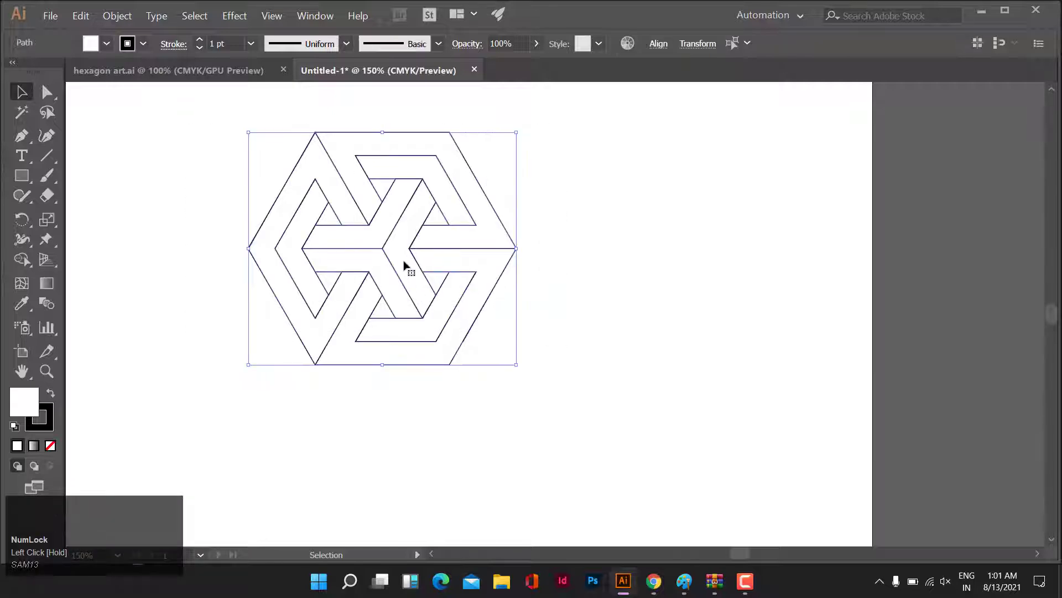
drag(410, 247, 911, 200)
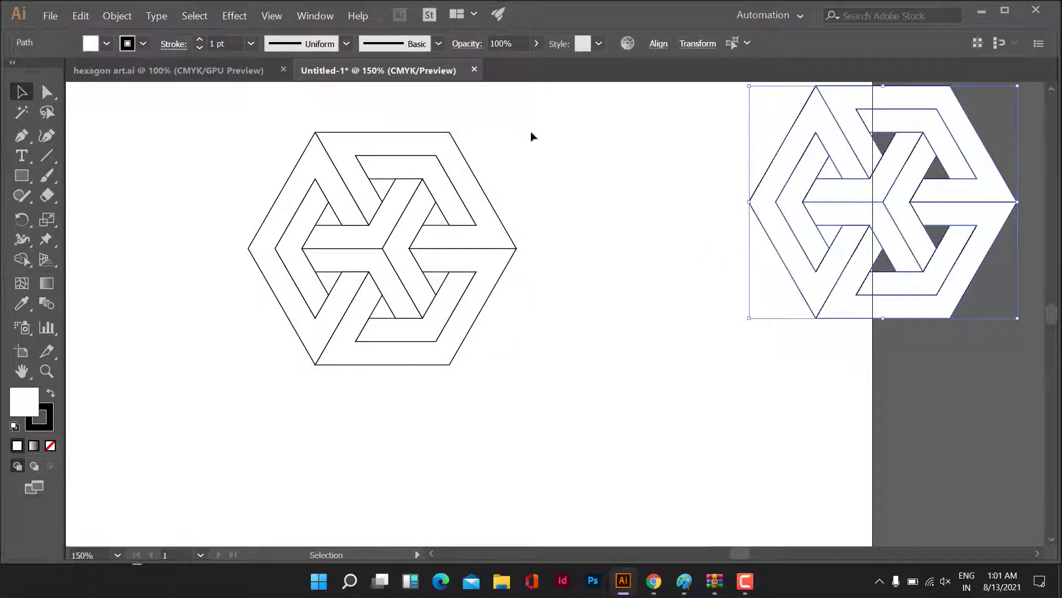
Remove the fill from all shapes of the original hexagon, keeping only its black outlines.
drag(533, 121, 200, 425)
click(51, 445)
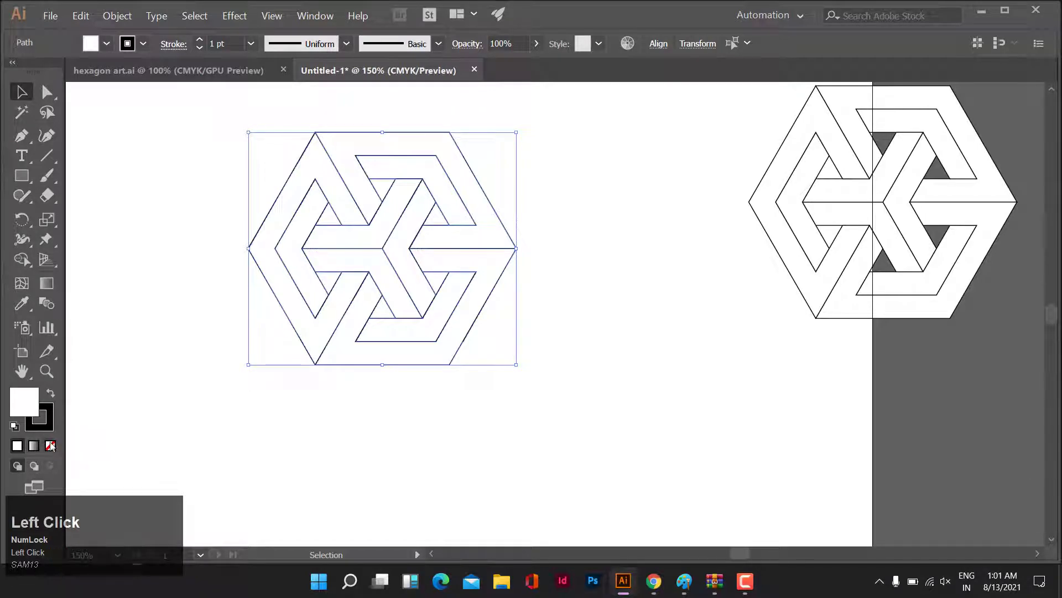
click(220, 156)
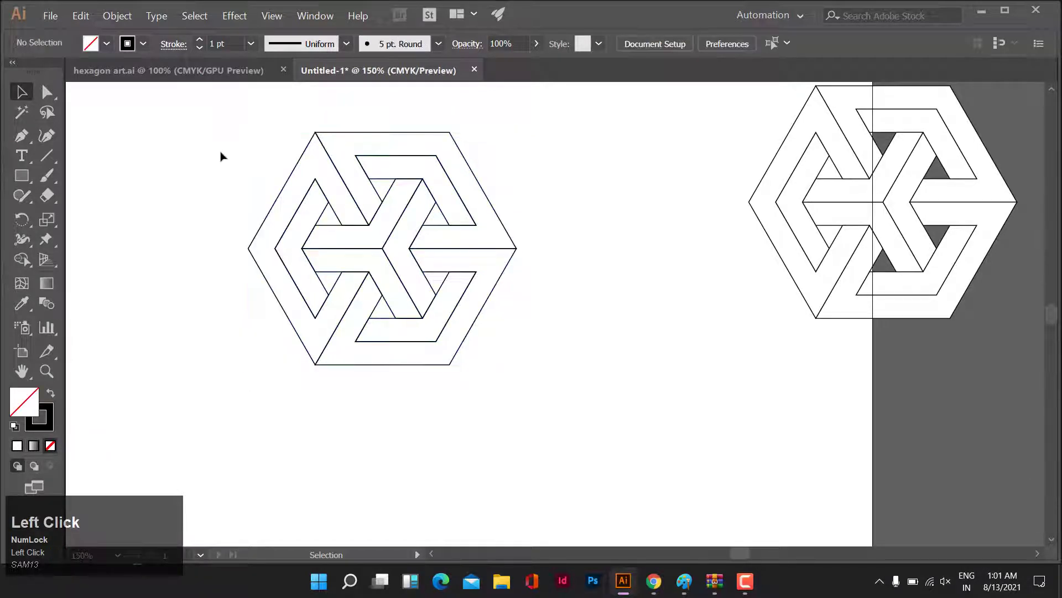
Move the entire unfilled hexagon to the artboard's right edge, below the white-filled copy.
drag(220, 122, 524, 448)
drag(457, 354, 456, 338)
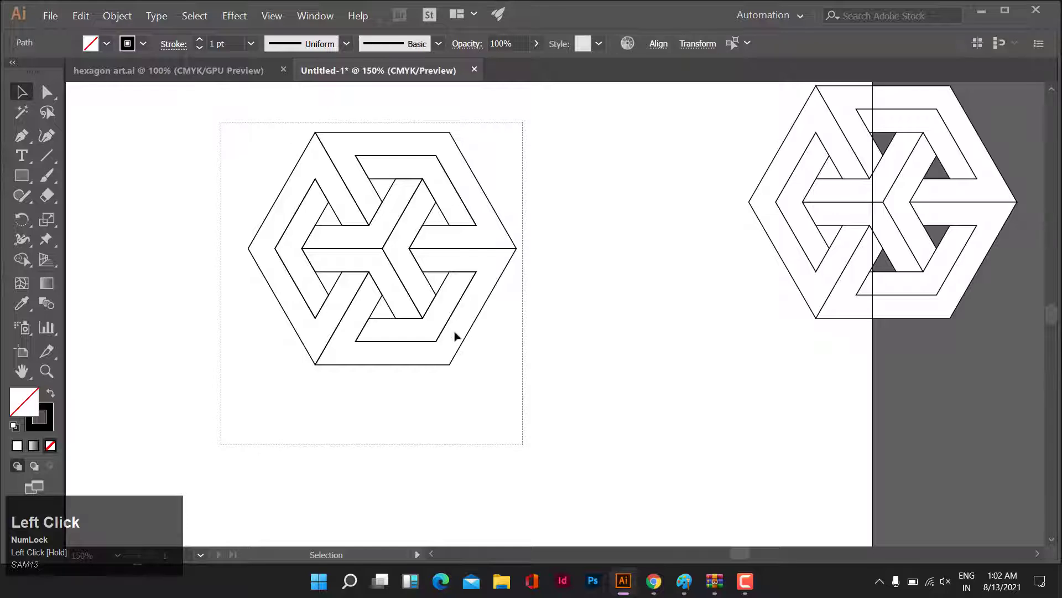
alt+scroll(391, 275, up, 3)
drag(374, 219, 449, 303)
alt+scroll(449, 303, down, 1)
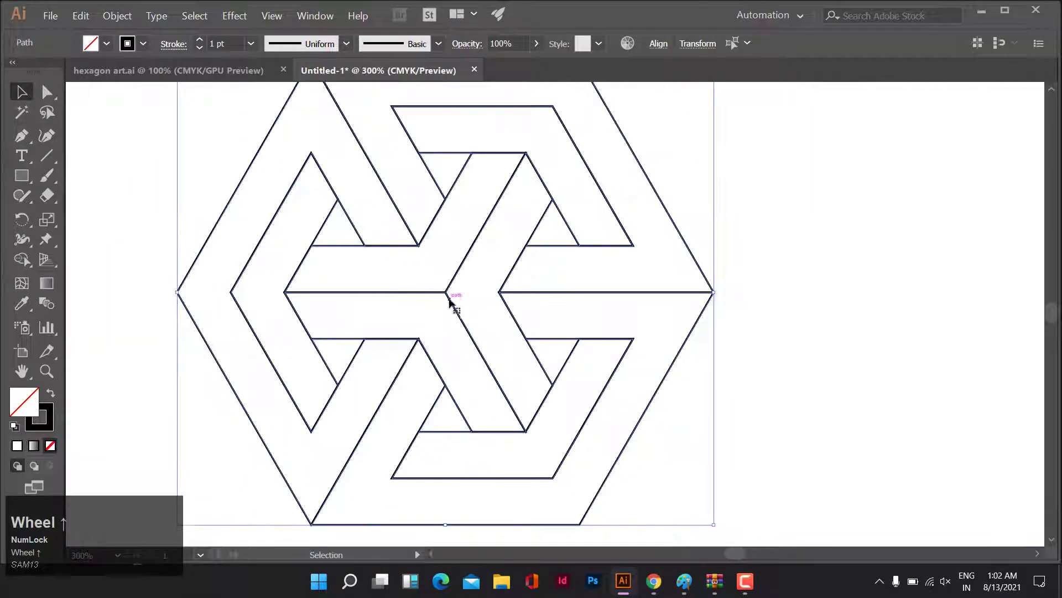
scroll(449, 303, up, 2)
scroll(449, 303, down, 1)
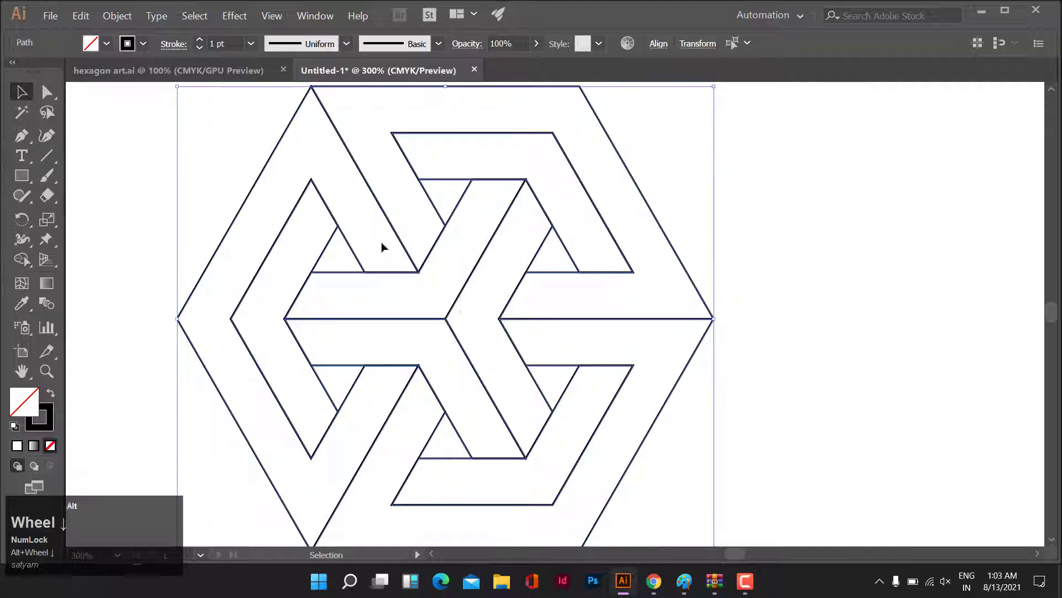
alt+scroll(382, 247, down, 3)
drag(510, 242, 421, 254)
drag(374, 282, 686, 430)
Undo the stray move of the copy's central piece and move the whole white-filled hexagon to the middle of the artboard.
drag(705, 250, 354, 272)
key(ctrl+z)
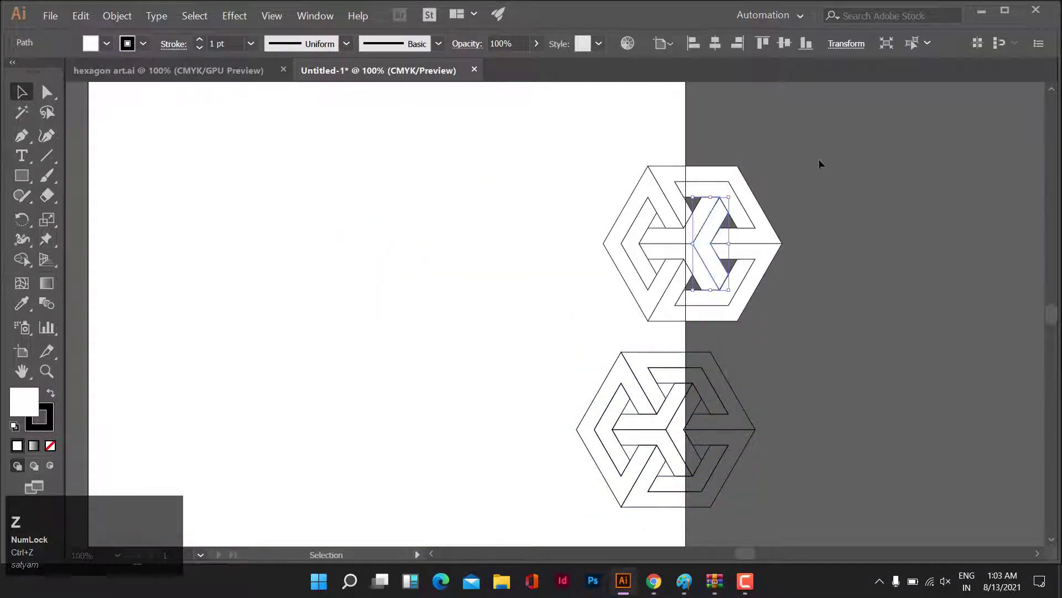
drag(689, 156, 576, 333)
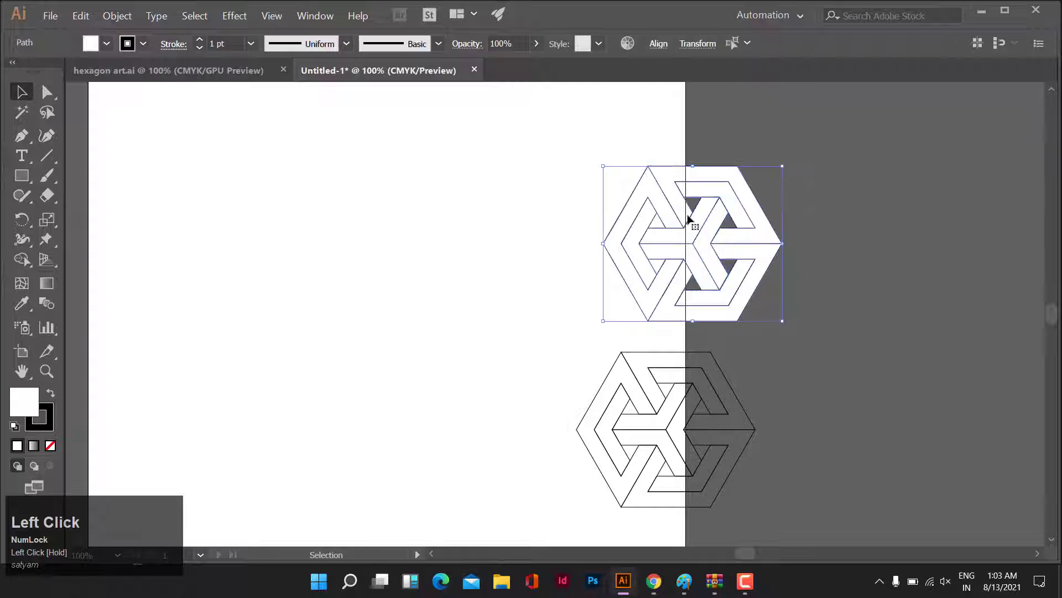
drag(680, 233, 353, 293)
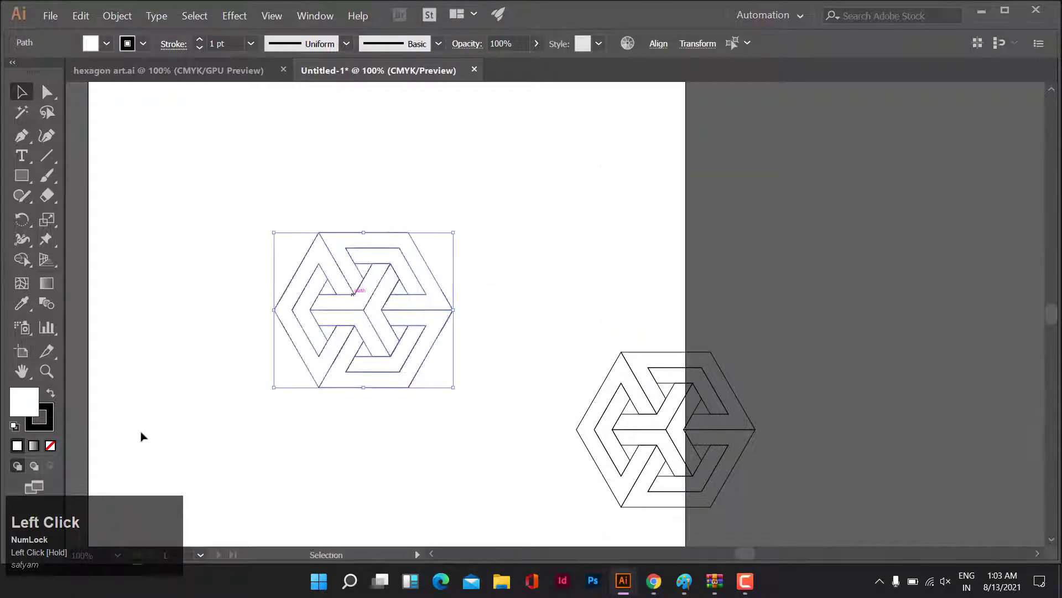
Remove the stroke from the white-filled hexagon and fill all its shapes with a neutral light grey.
click(50, 445)
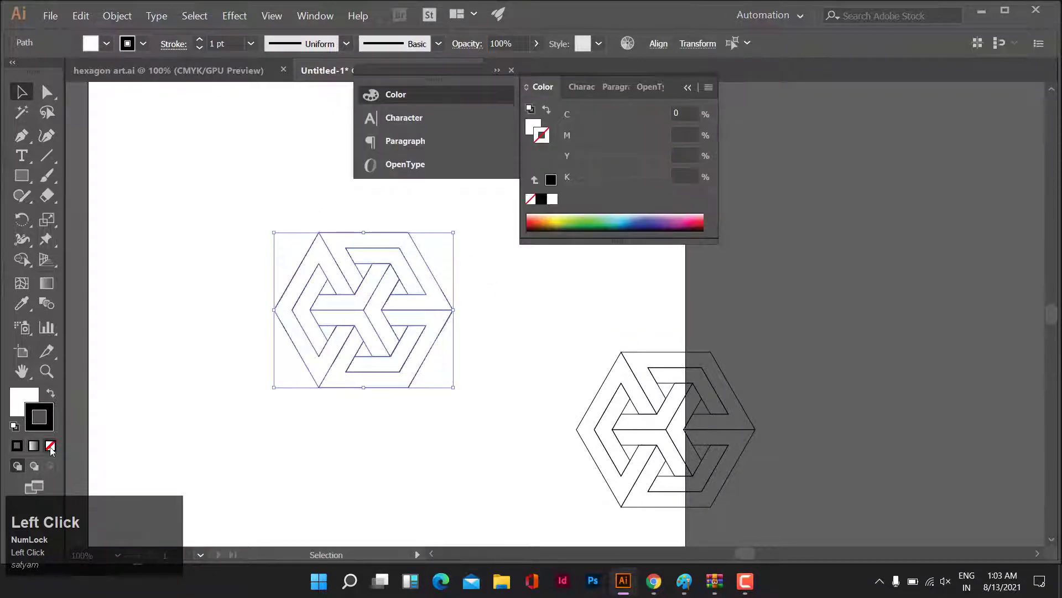
click(512, 70)
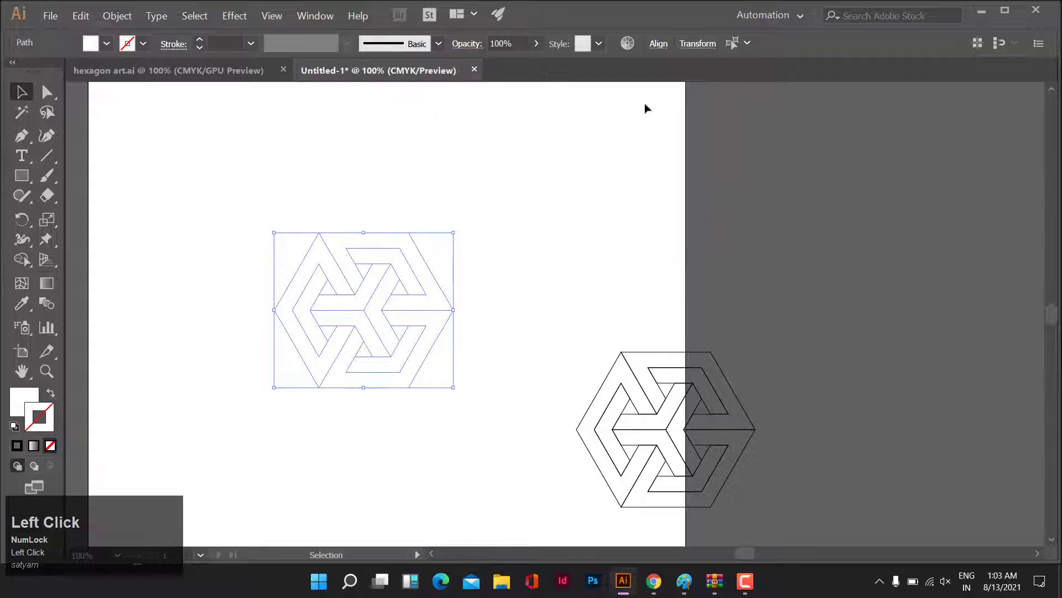
drag(516, 211, 1, 414)
click(13, 397)
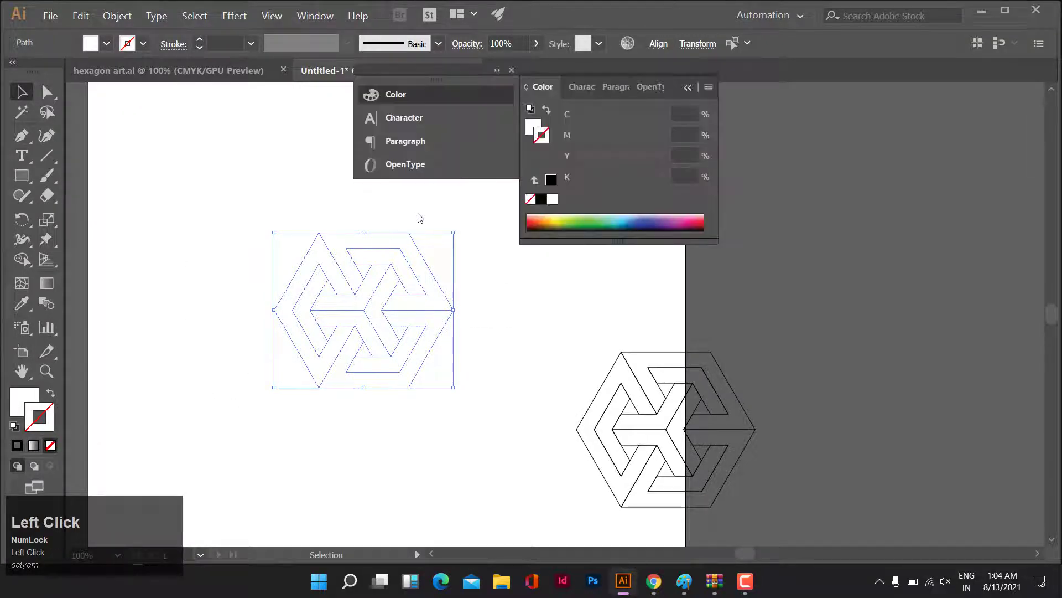
click(564, 335)
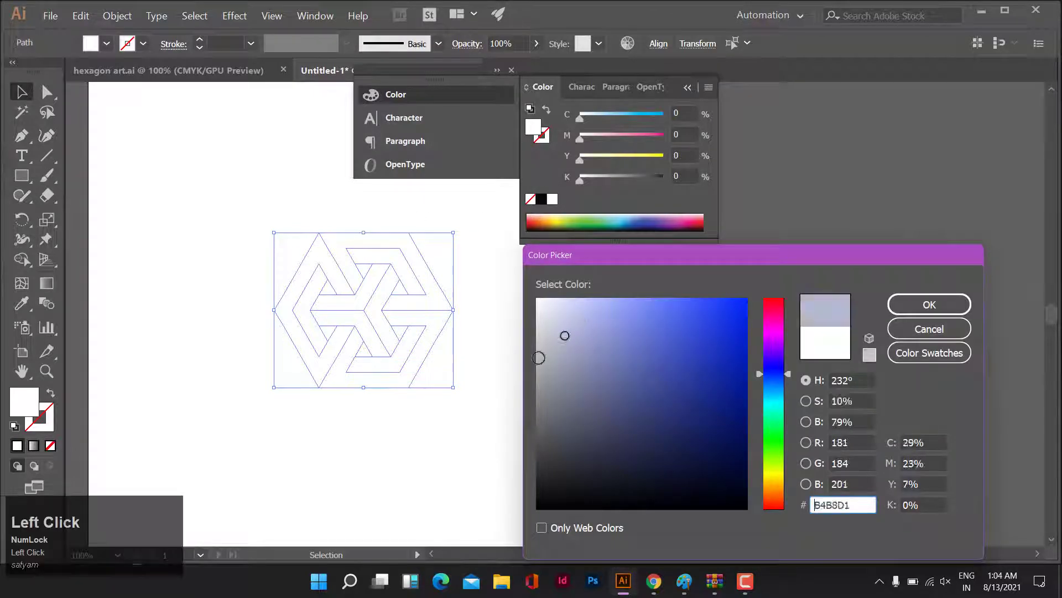
click(539, 359)
click(898, 310)
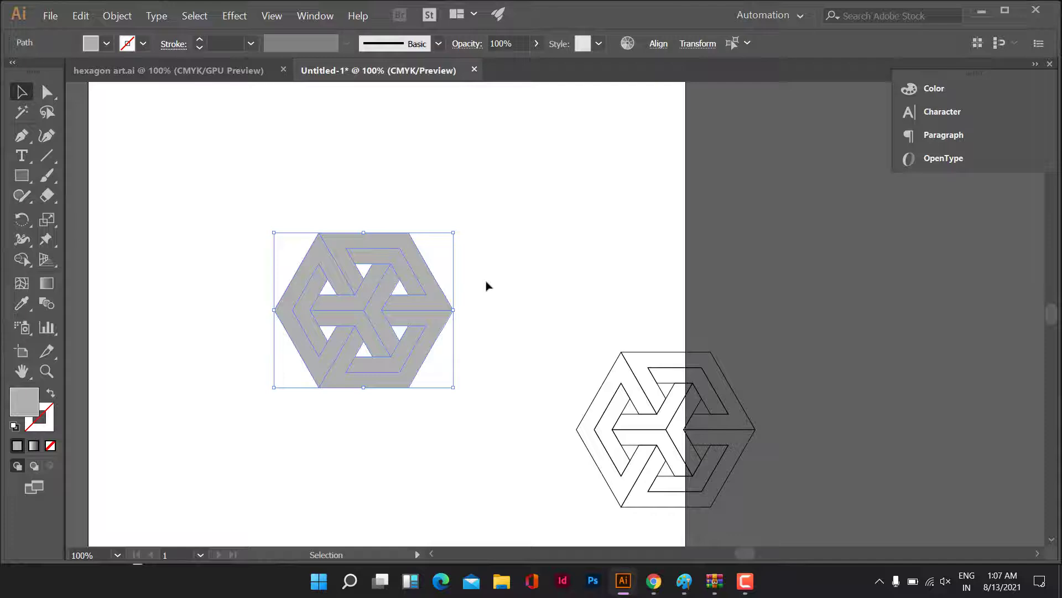
Apply Offset Path to all shapes of the grey hexagon with an offset of -4 pt, miter joins and the preview on.
key(space)
drag(487, 286, 558, 280)
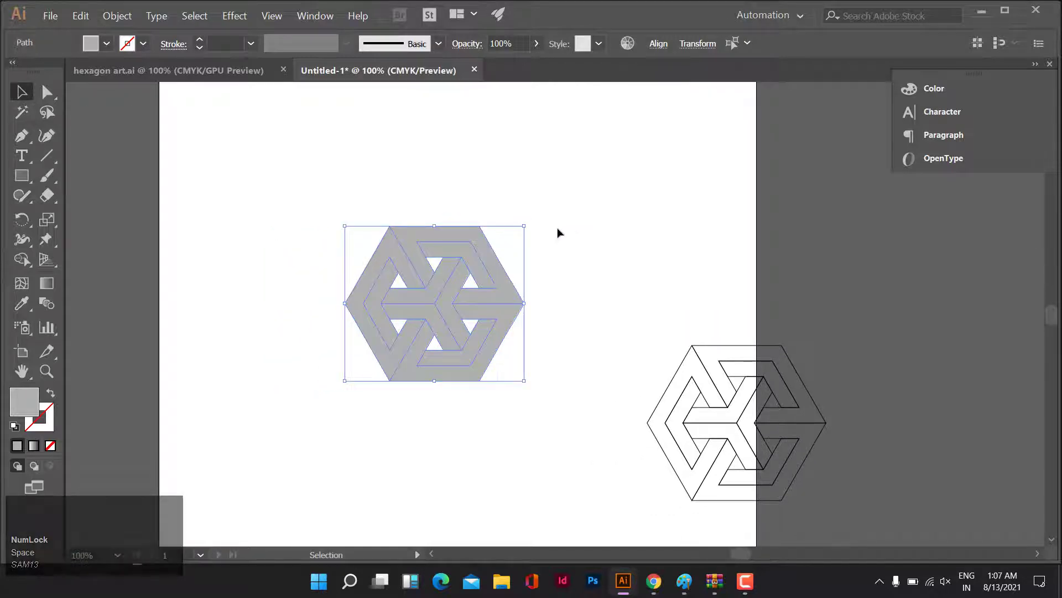
click(116, 16)
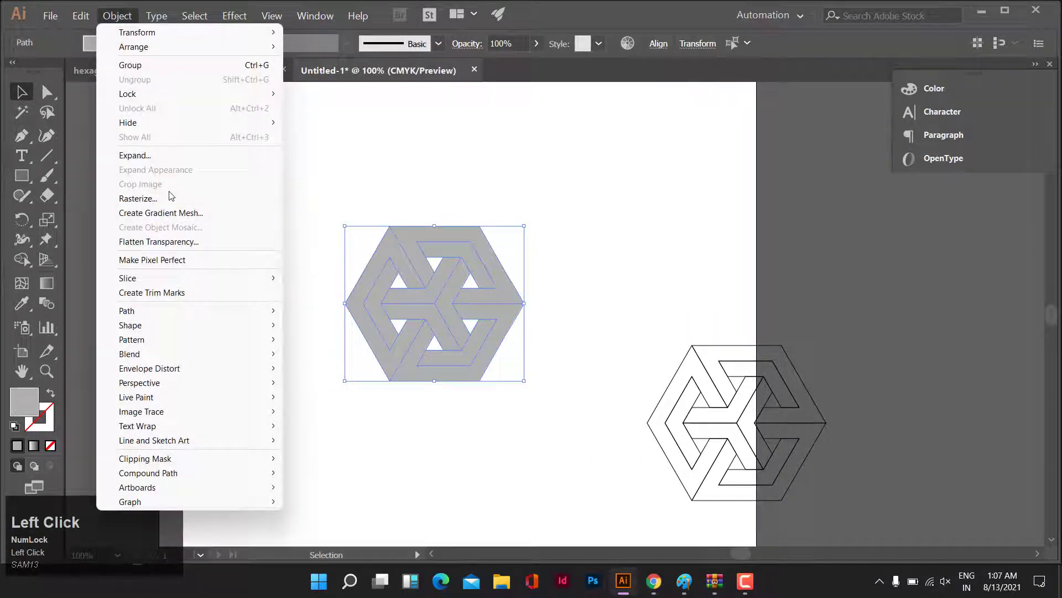
click(171, 314)
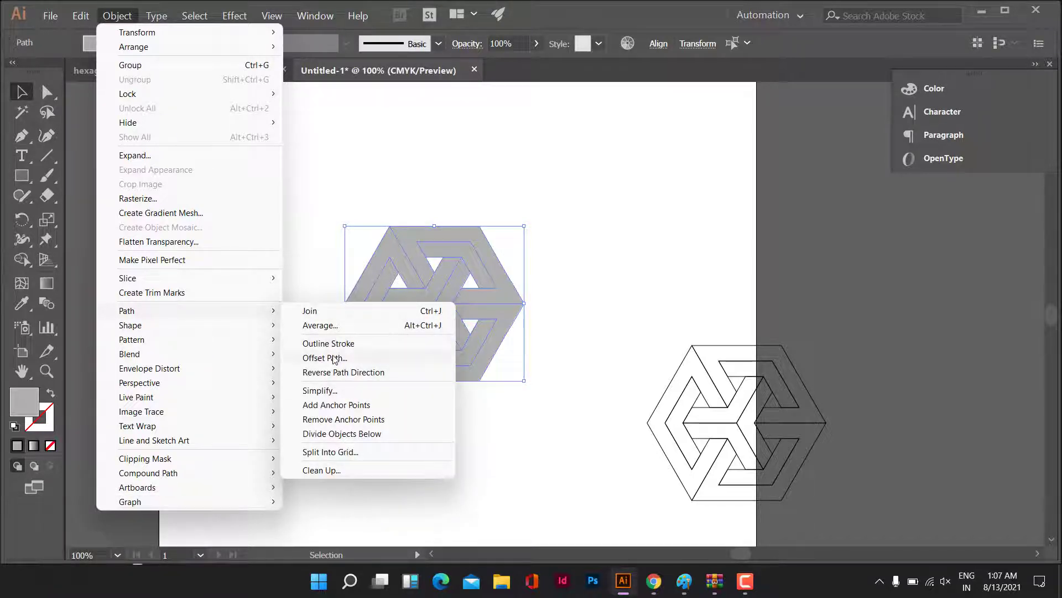
click(323, 358)
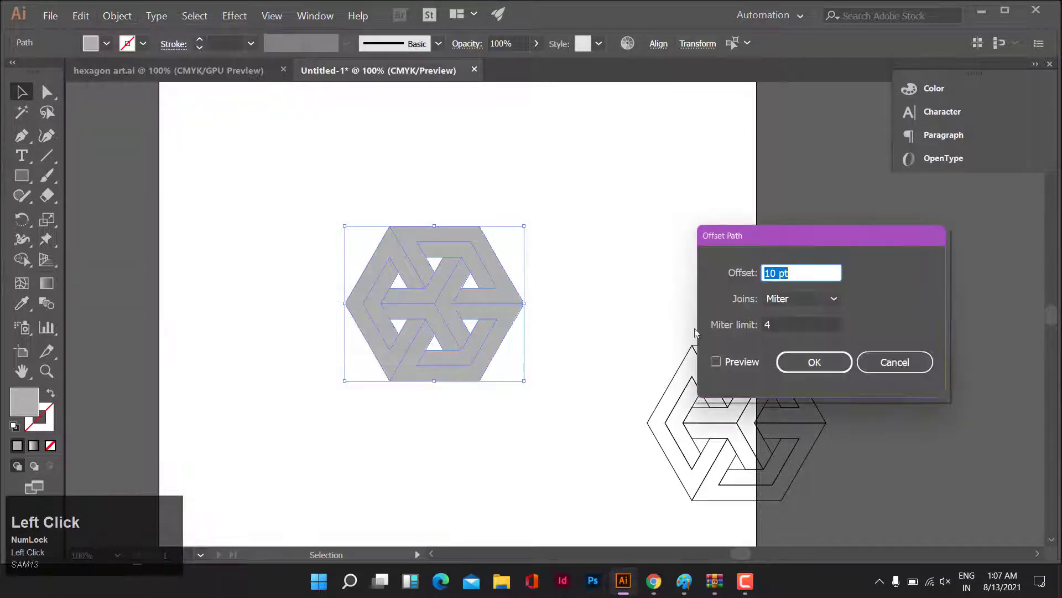
click(717, 364)
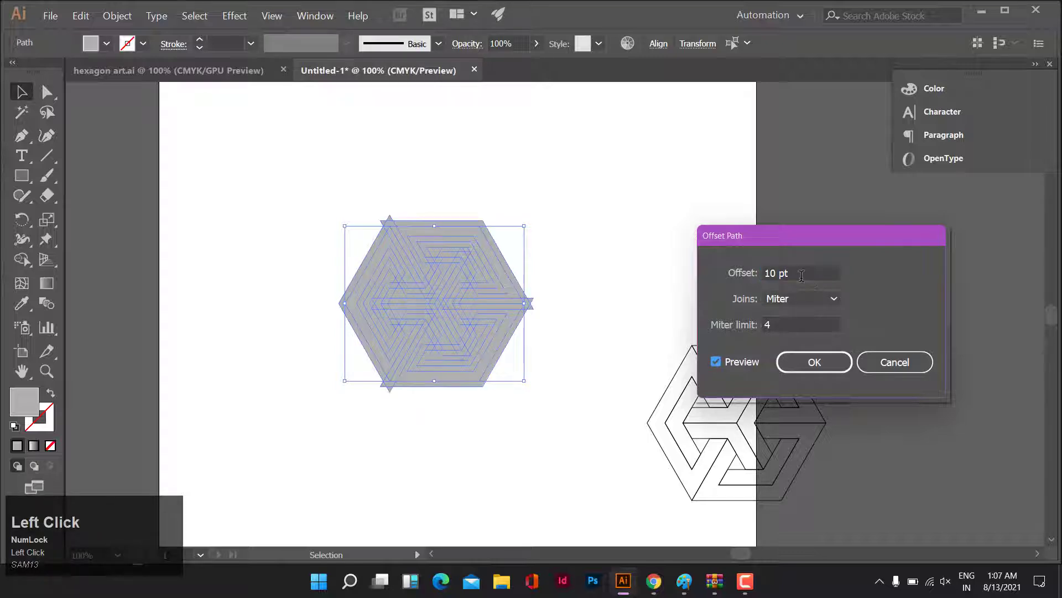
click(801, 275)
key(Down)
key(Down)
key(Down)
key(Down)
key(Down)
key(Down)
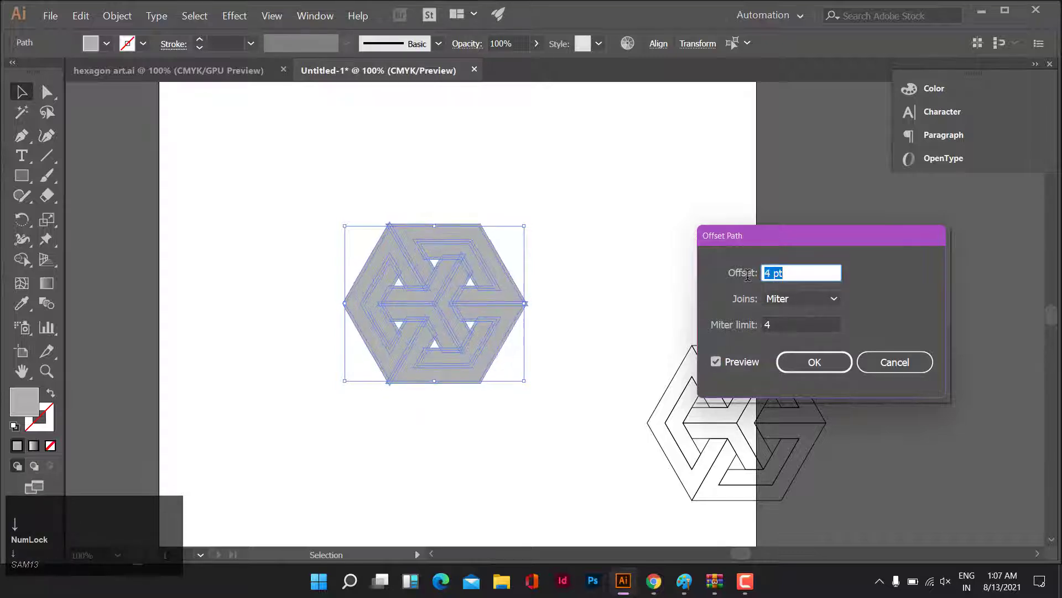
key(Down)
key(Down)
key(Down)
key(Down)
key(Down)
key(Down)
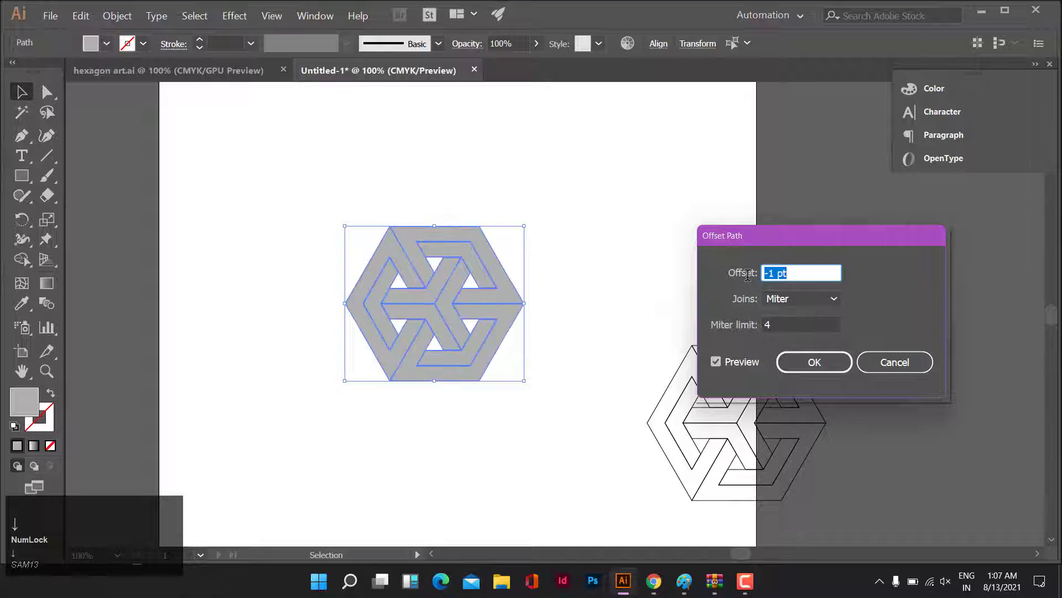
key(Down)
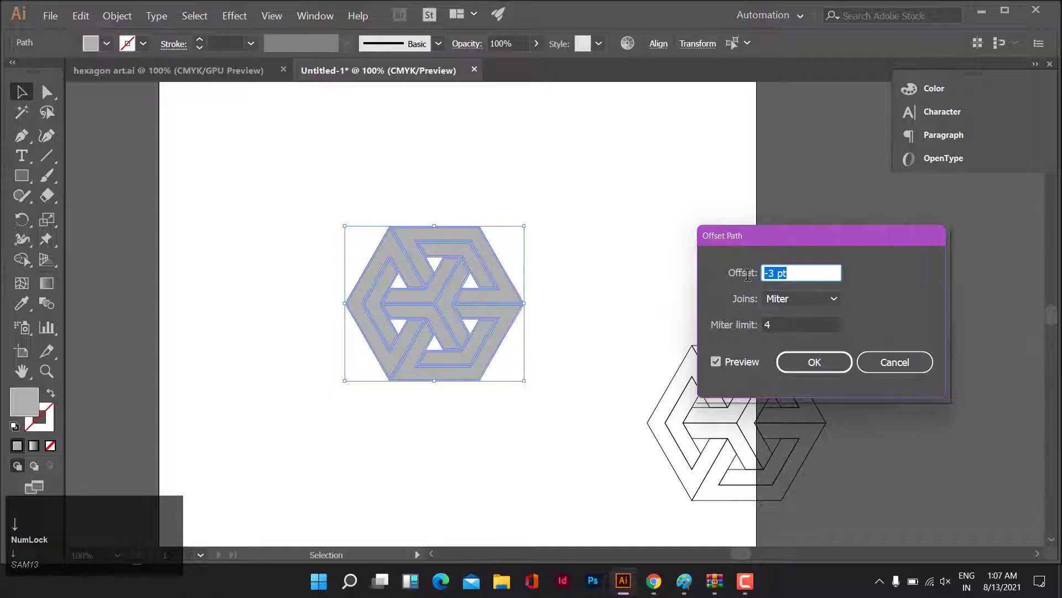
key(Down)
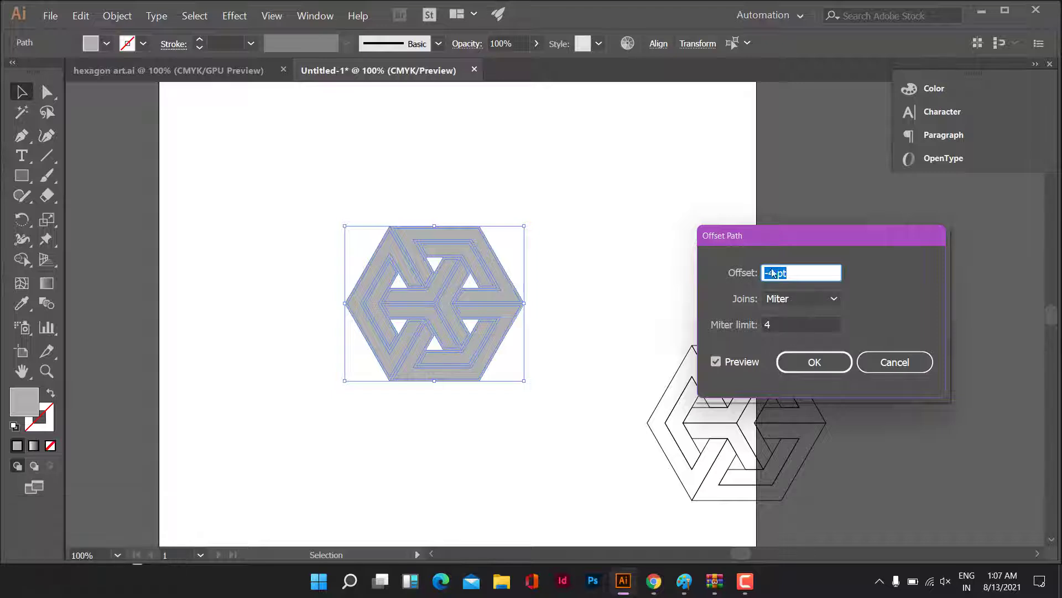
click(815, 361)
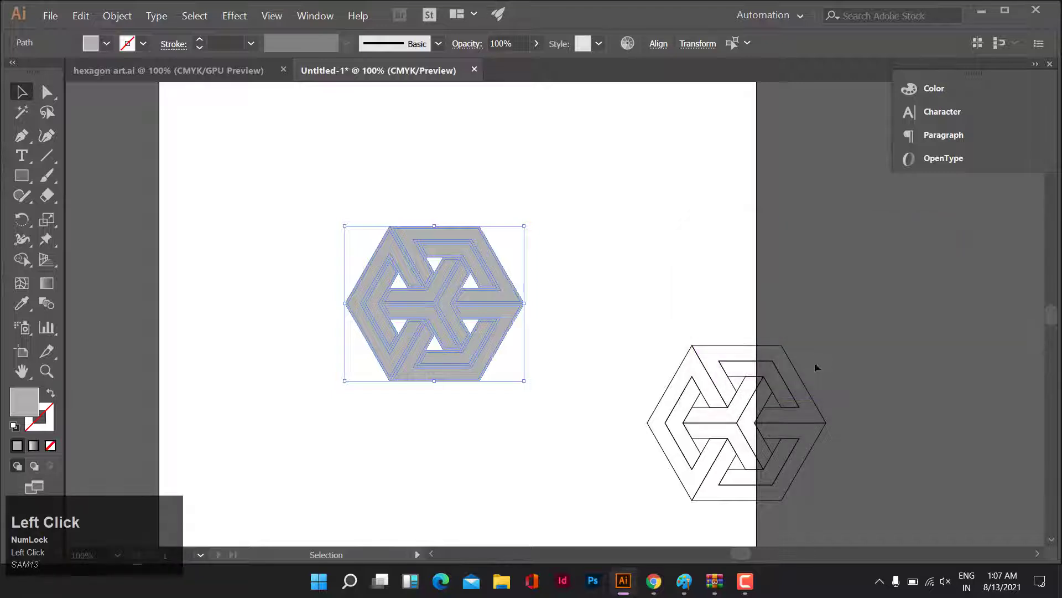
Group the inset shapes, moving them clear of the solid grey hexagon, and delete that original.
key(ctrl+g)
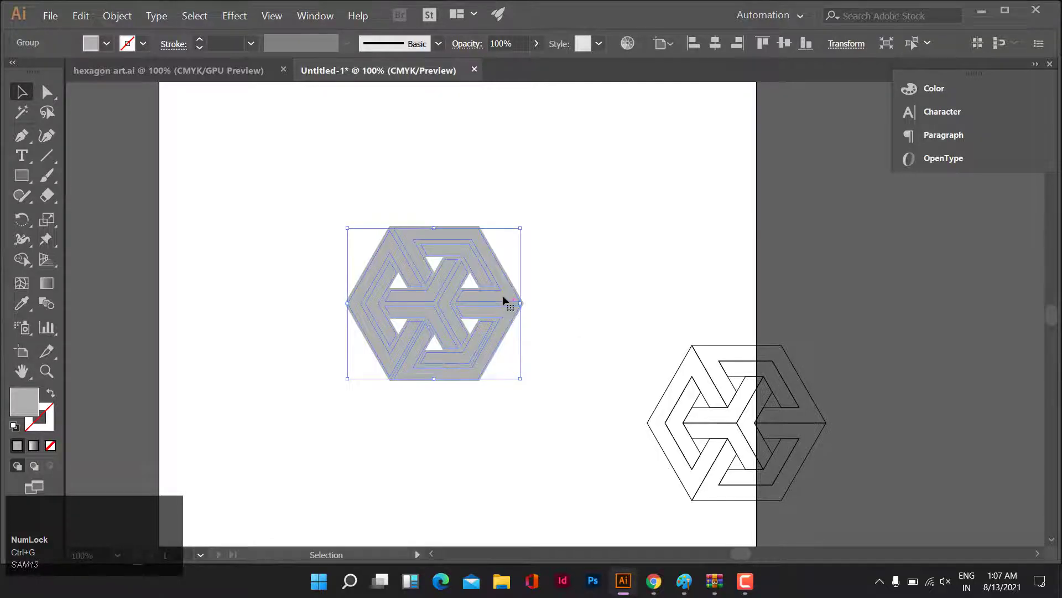
drag(507, 303, 677, 280)
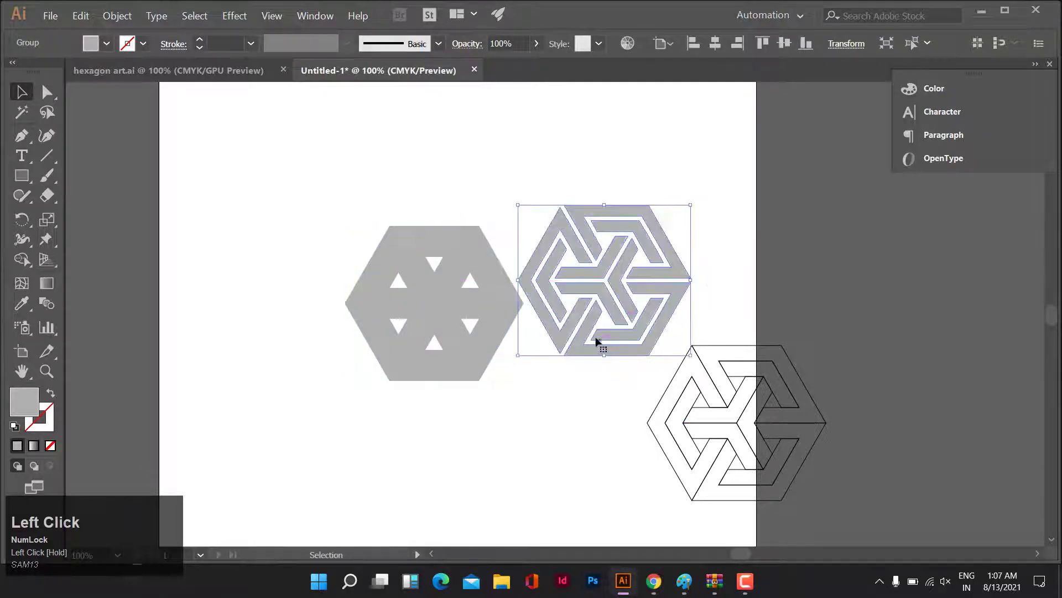
drag(494, 217, 367, 393)
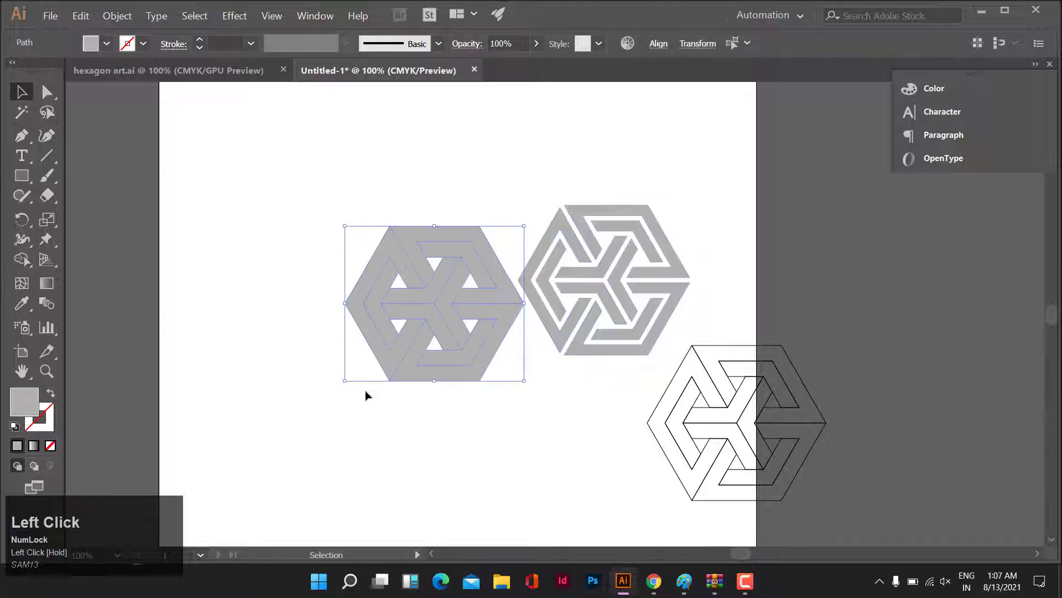
key(Delete)
Move the inset hexagon group back to the middle of the artboard and fill it with black.
drag(670, 185, 487, 394)
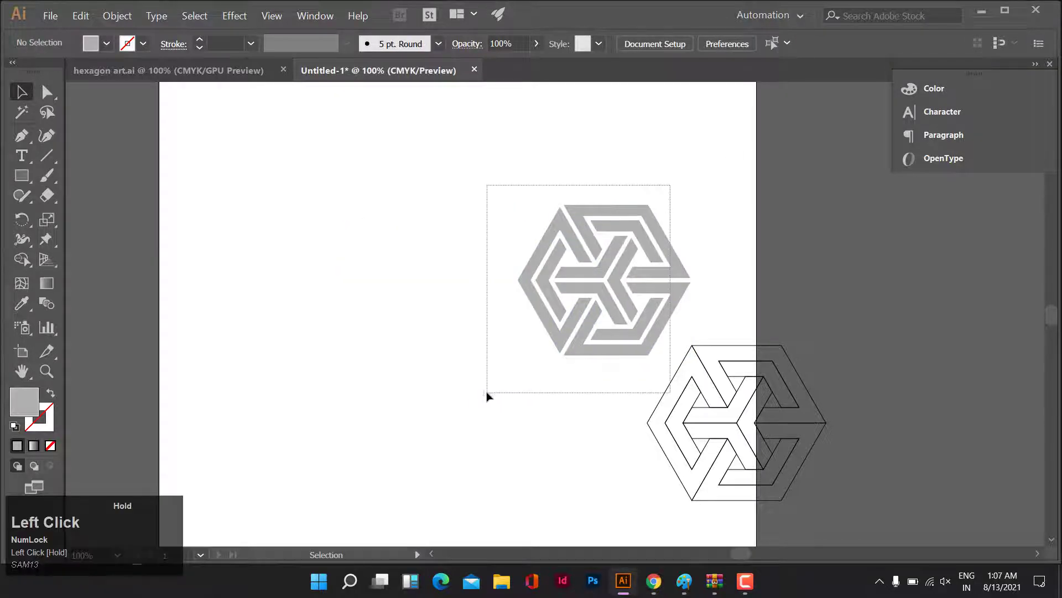
click(710, 167)
drag(706, 175, 514, 328)
drag(619, 279, 467, 313)
click(19, 404)
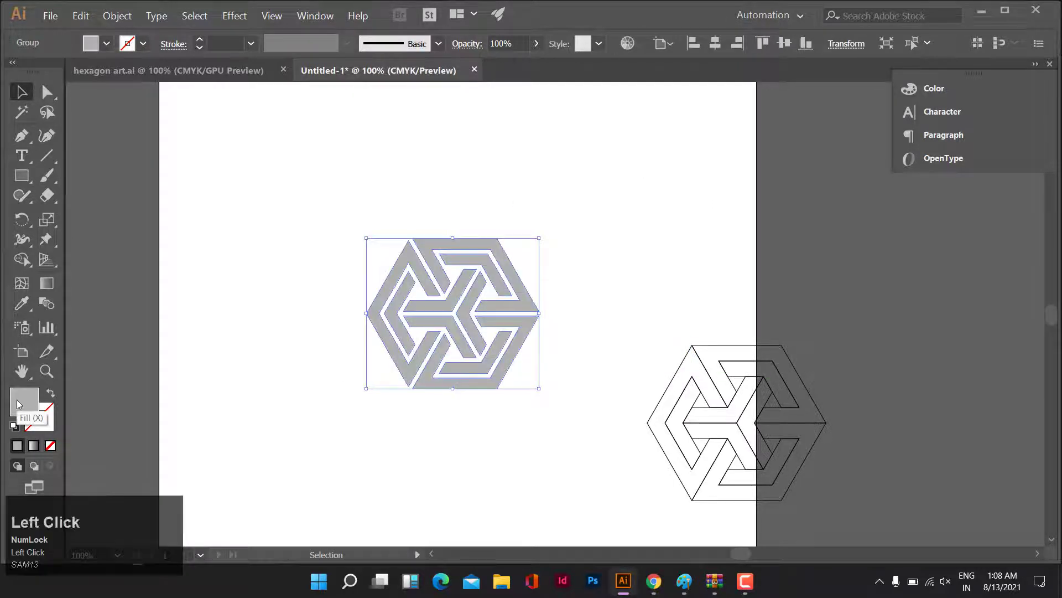
drag(575, 426, 519, 521)
click(929, 304)
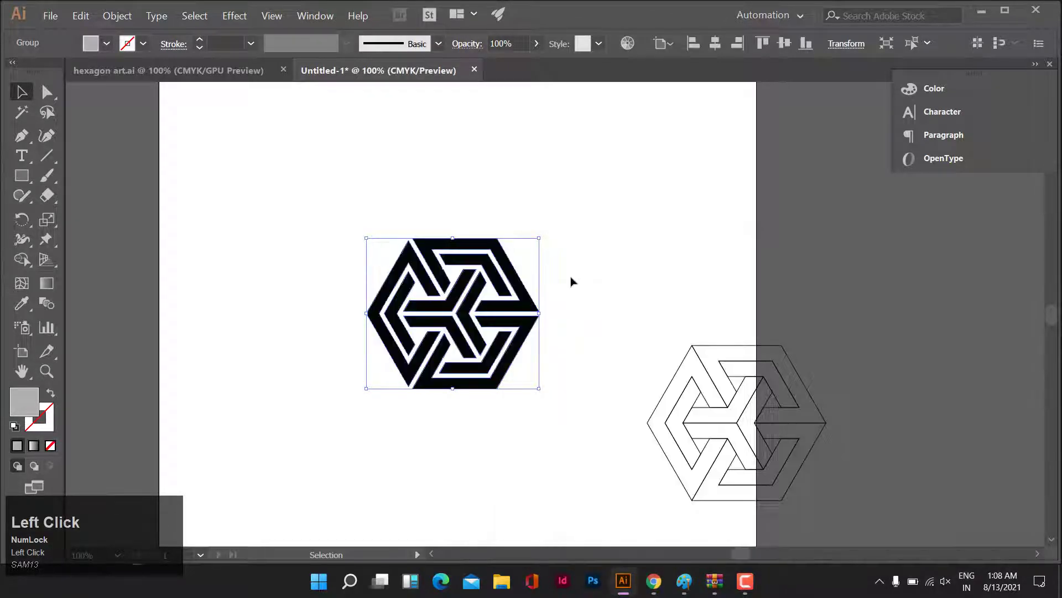
Delete the unwanted anchor point that forms a notch on the inner edge of the upper outer band's short arm.
scroll(565, 282, up, 1)
scroll(562, 287, up, 4)
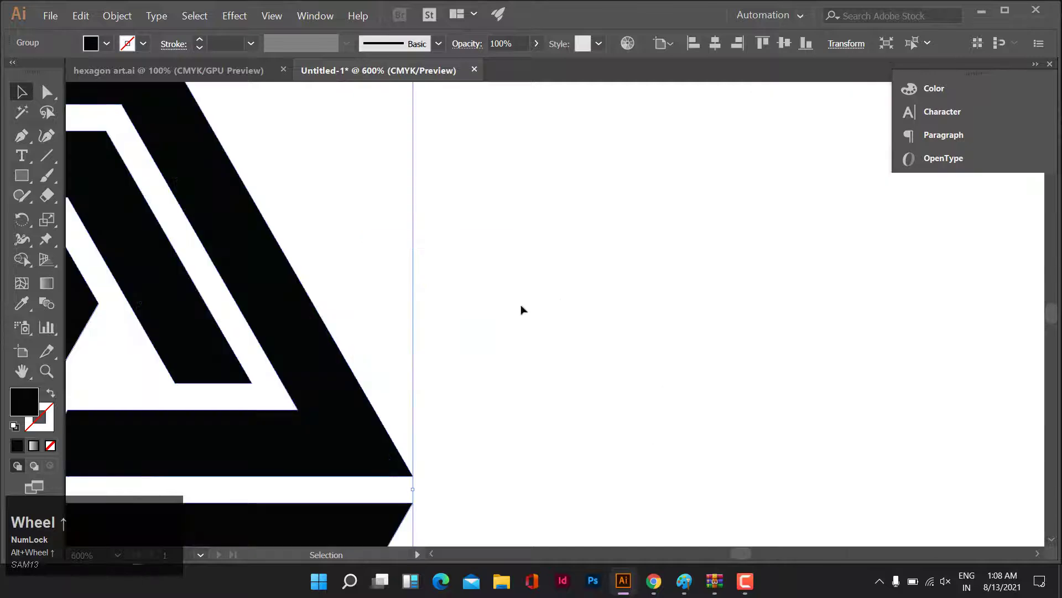
drag(567, 303, 811, 299)
drag(641, 303, 750, 297)
scroll(681, 252, up, 2)
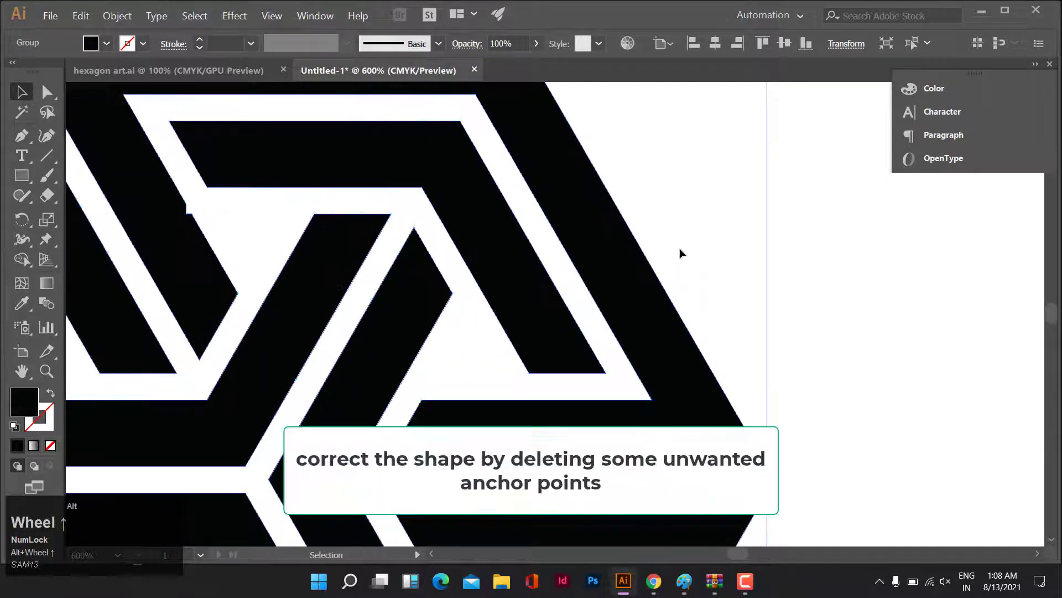
drag(664, 240, 697, 274)
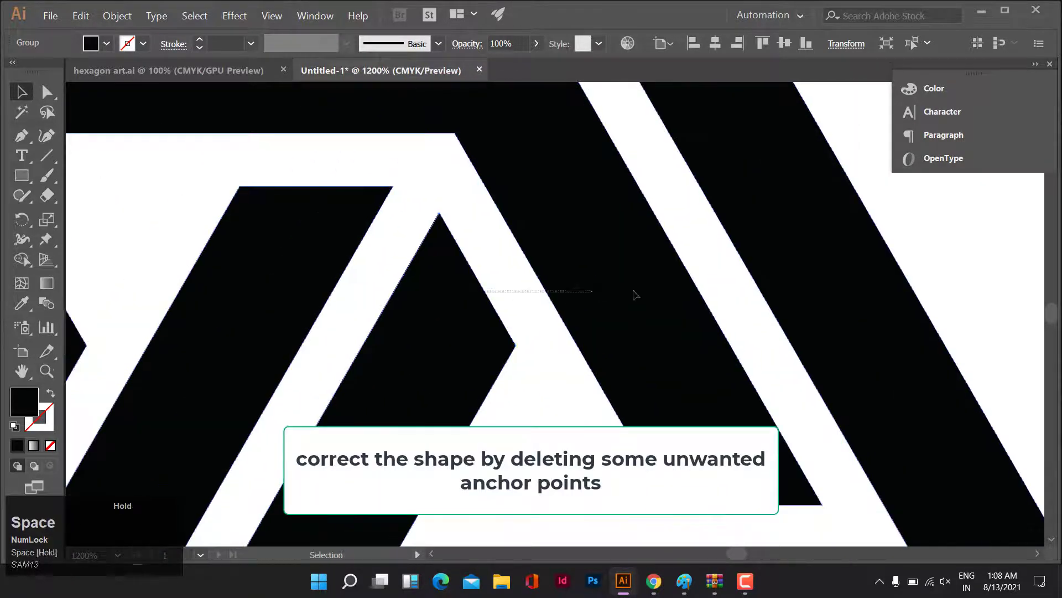
drag(530, 255, 788, 251)
drag(362, 198, 487, 256)
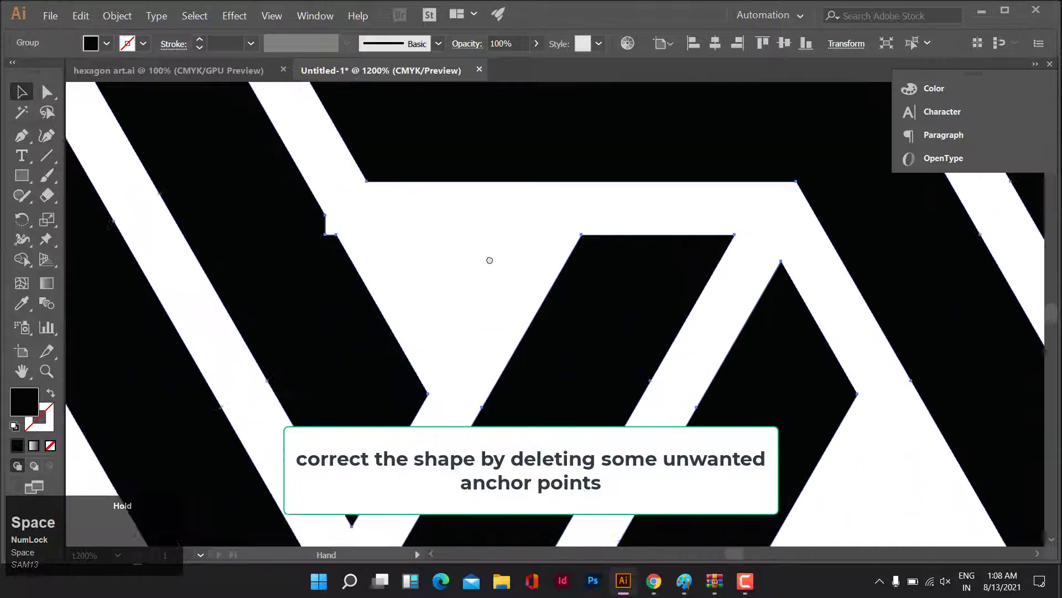
right_click(26, 142)
click(62, 174)
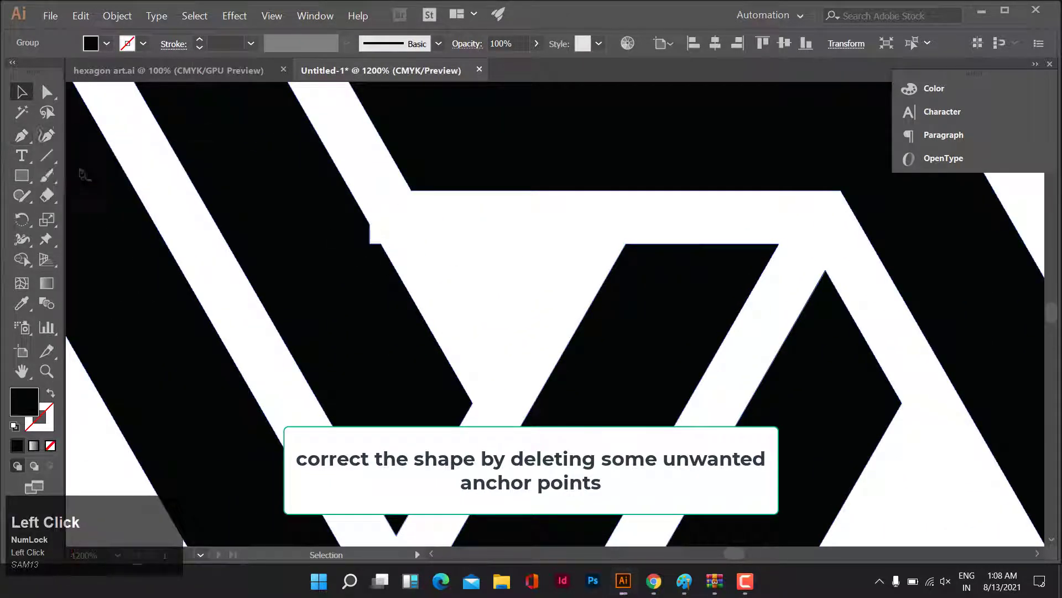
click(370, 243)
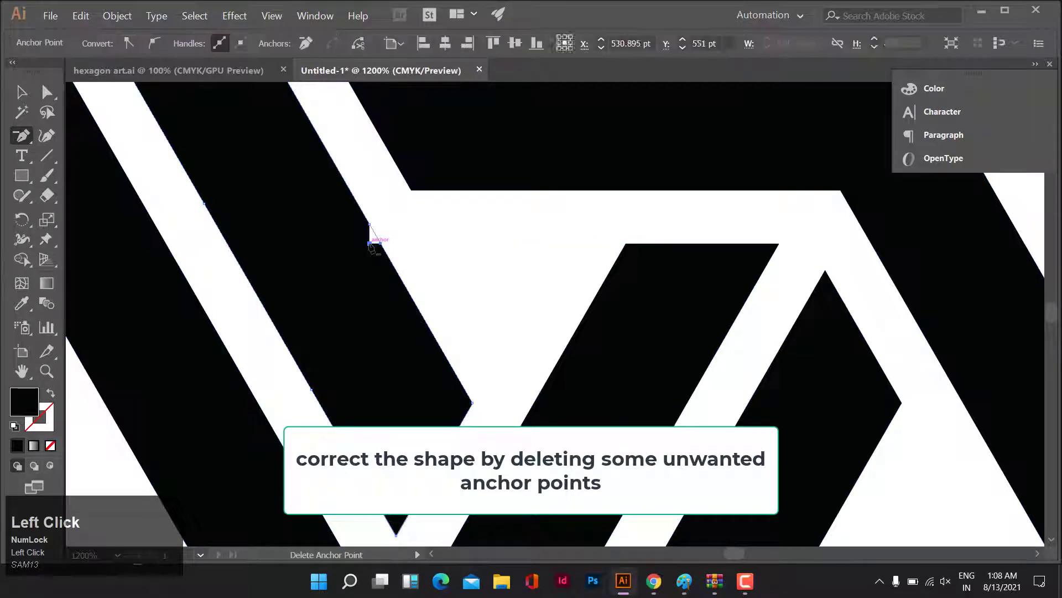
Delete the matching notch's unwanted anchor point on the lower outer band's short arm and deselect the artwork.
scroll(372, 264, down, 3)
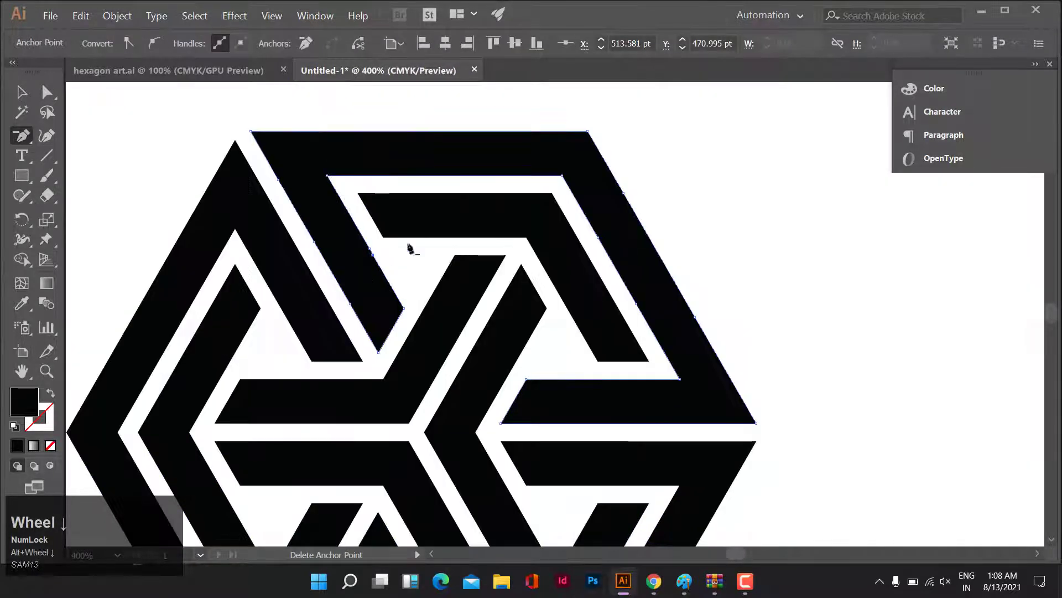
scroll(569, 363, down, 4)
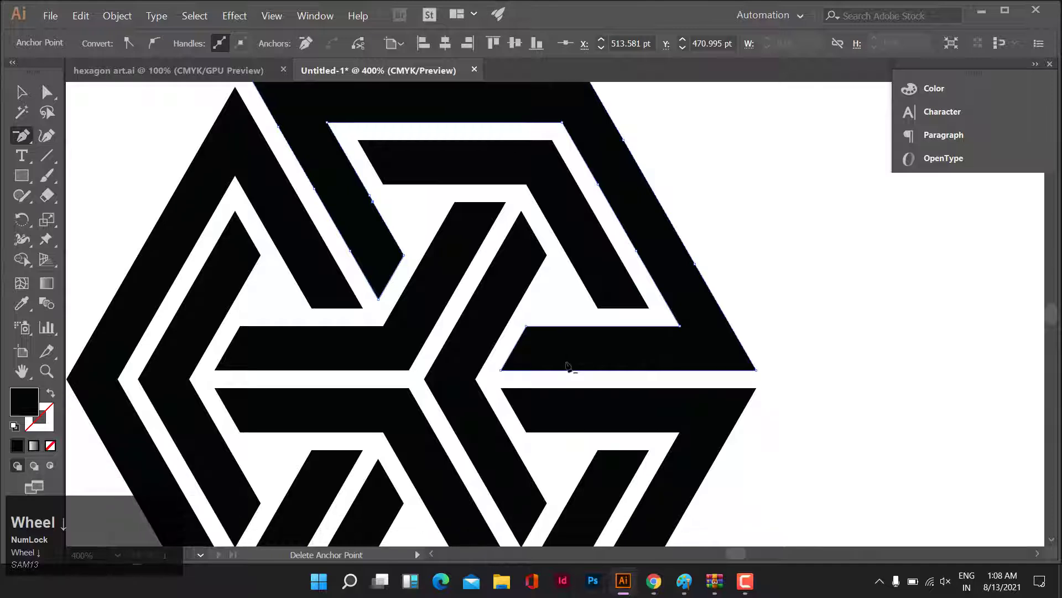
scroll(376, 447, down, 2)
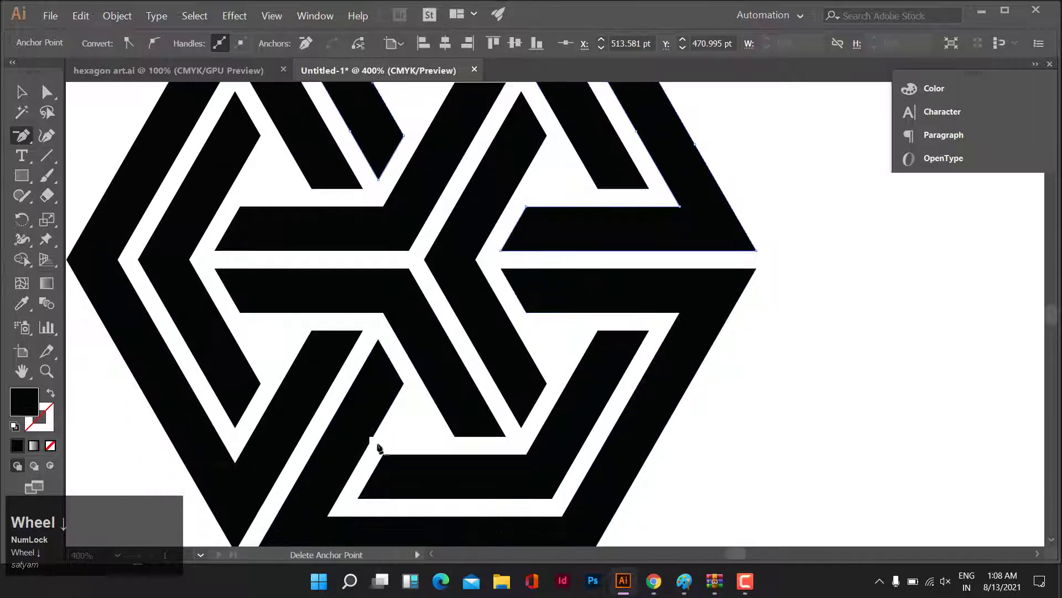
scroll(378, 447, up, 3)
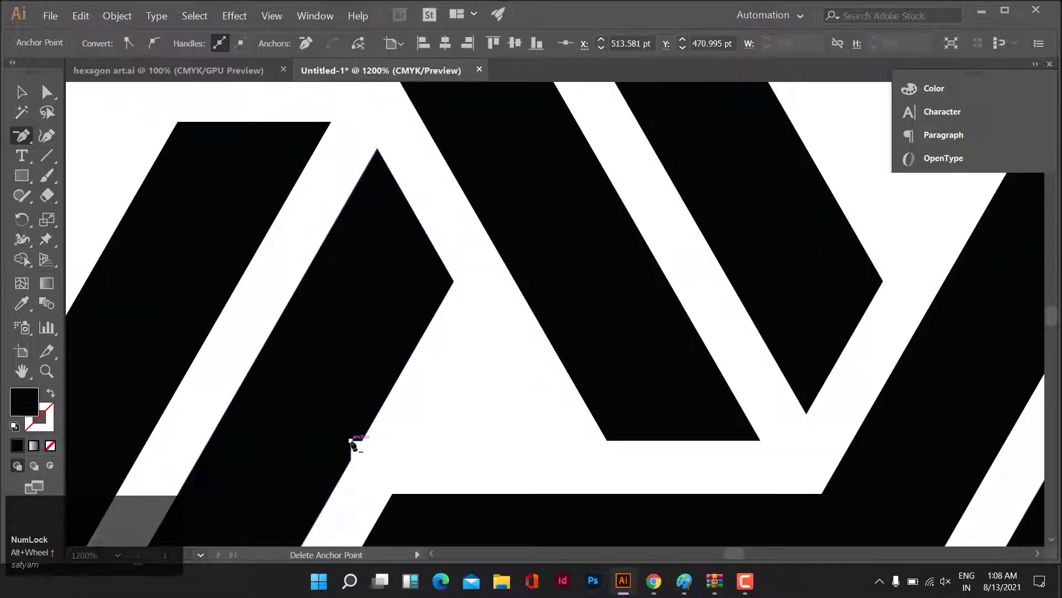
click(351, 441)
scroll(423, 414, down, 2)
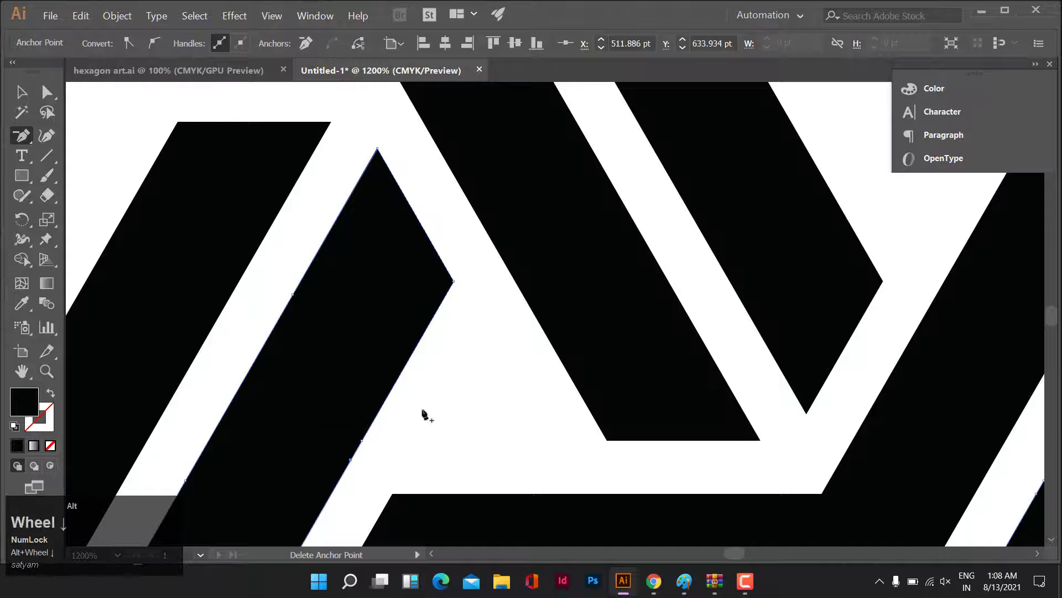
scroll(423, 415, down, 3)
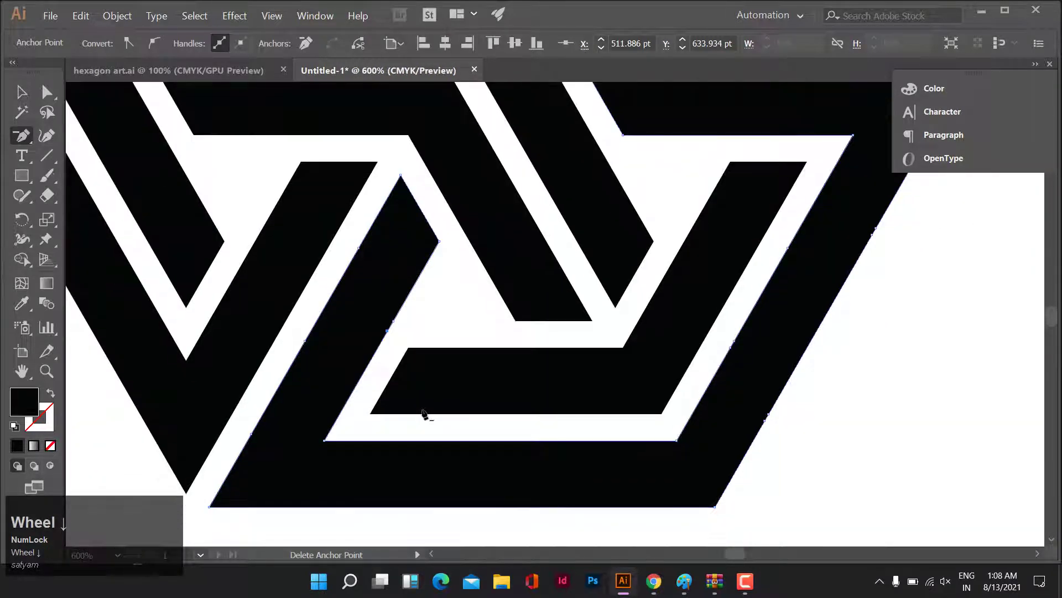
scroll(423, 415, down, 2)
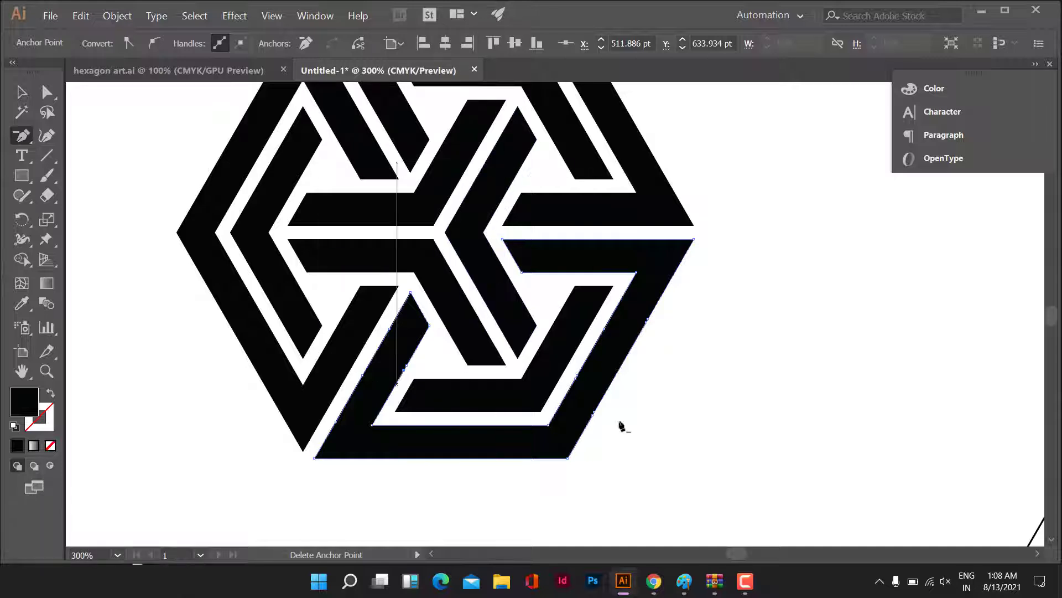
click(20, 92)
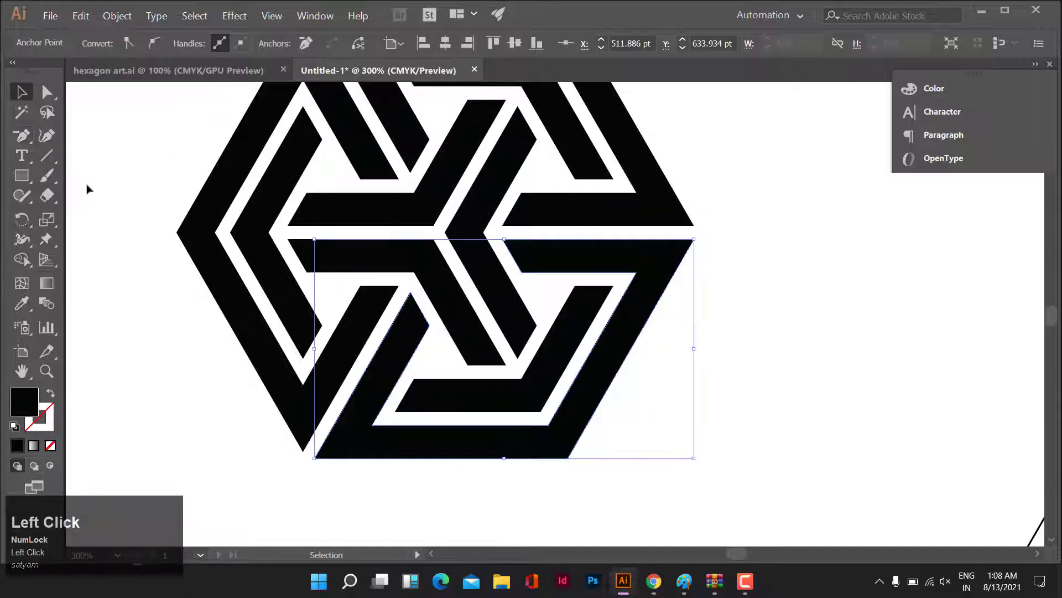
click(148, 220)
Group all the shapes of the black hexagon artwork and move the group off the artboard to its right.
scroll(244, 202, up, 3)
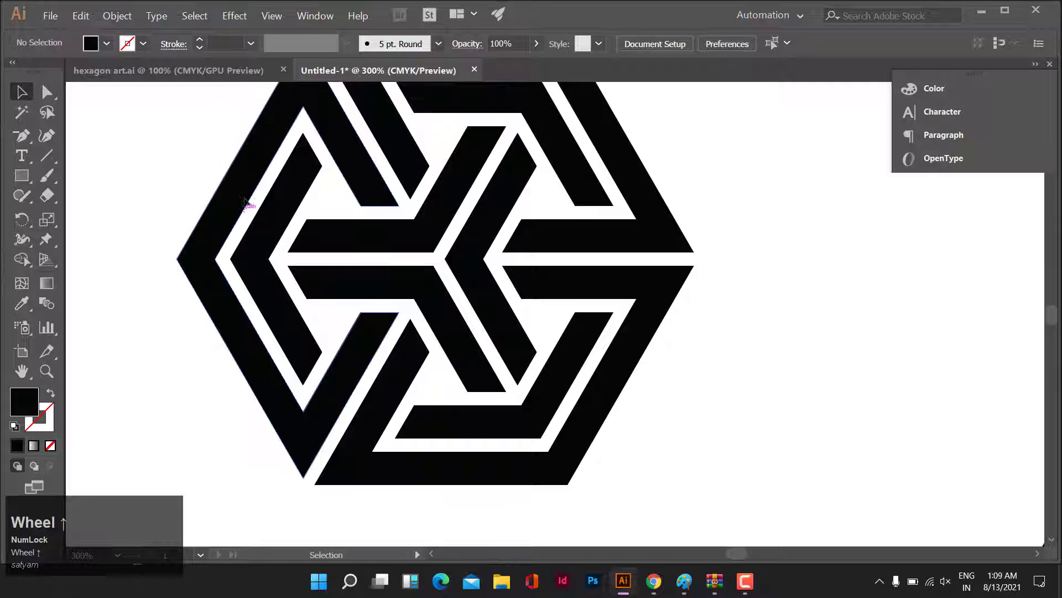
scroll(246, 202, up, 2)
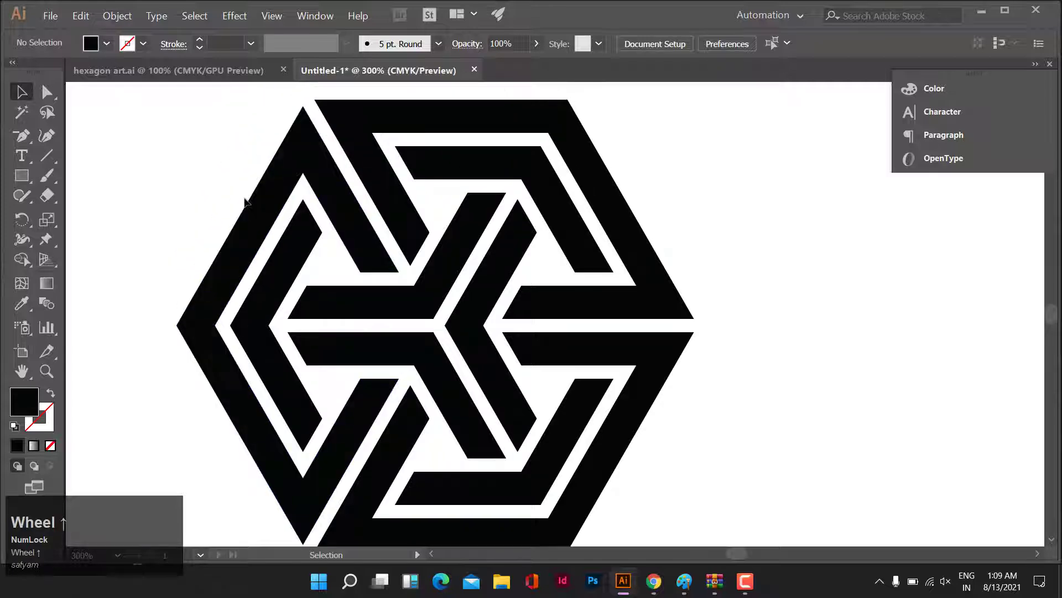
alt+scroll(246, 202, down, 2)
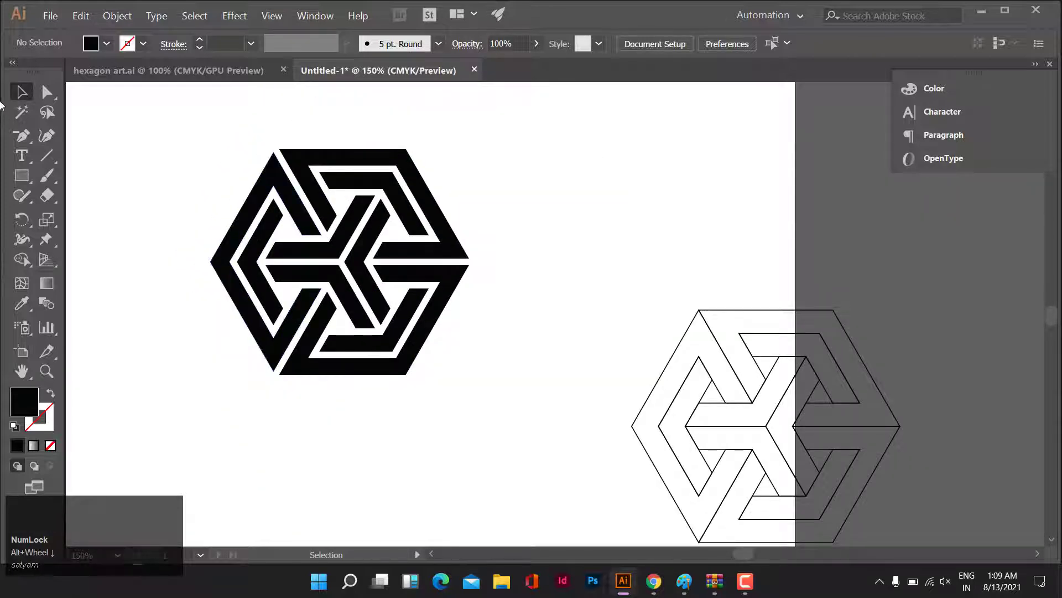
click(17, 95)
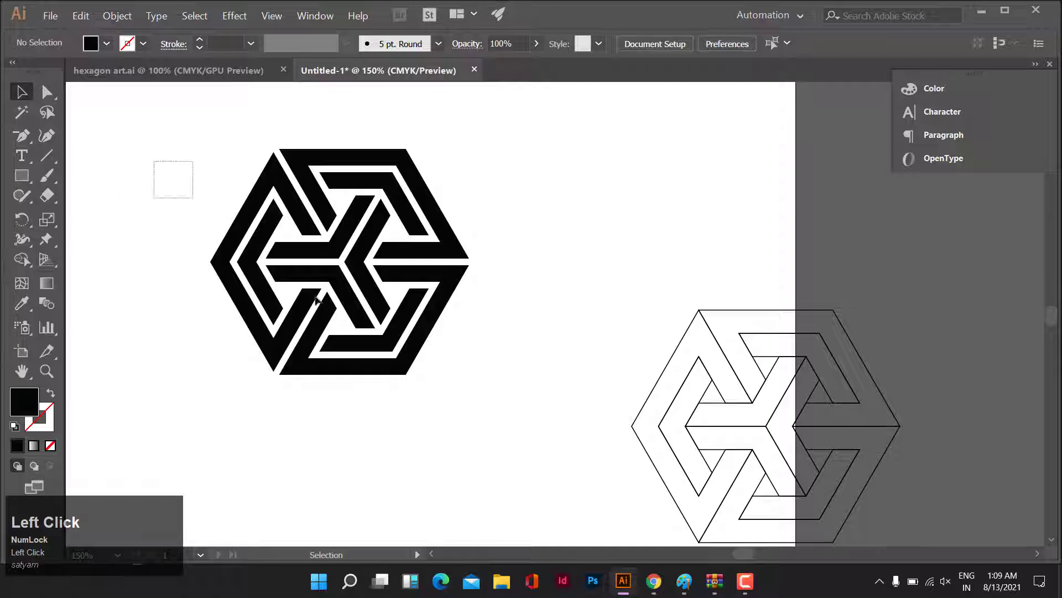
drag(192, 198, 484, 426)
key(ctrl)
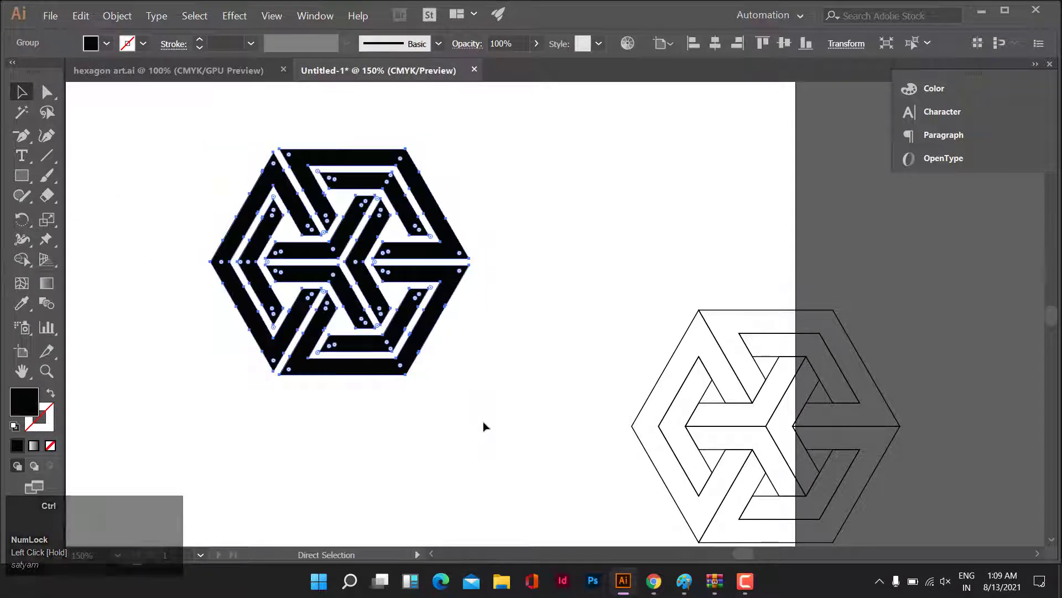
key(ctrl+g)
scroll(463, 321, down, 3)
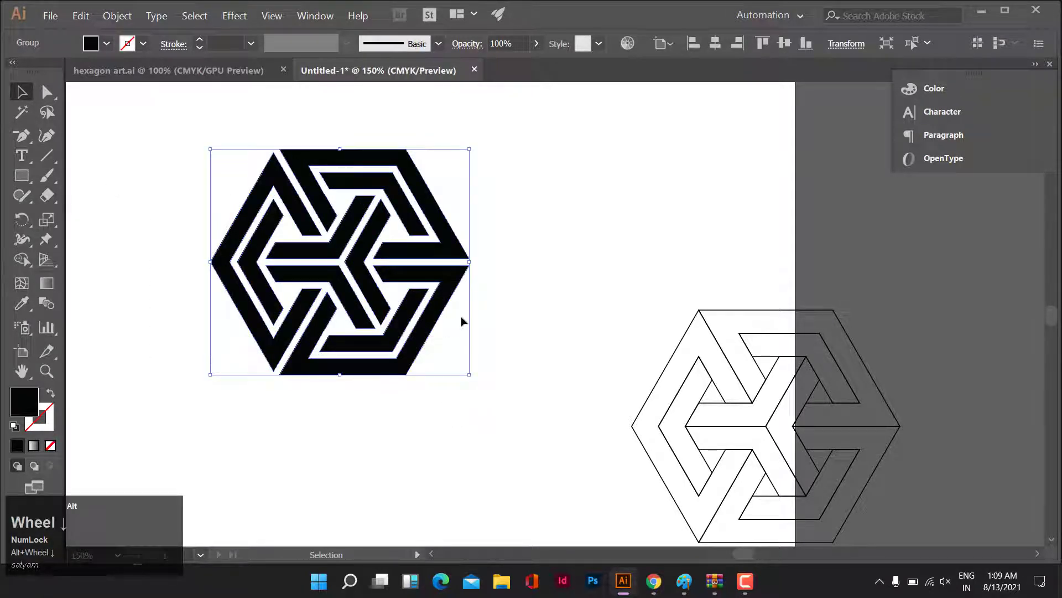
drag(445, 299, 682, 259)
Group the outlined hexagon's paths and move the group off the artboard, directly below the black hexagon.
drag(615, 310, 495, 413)
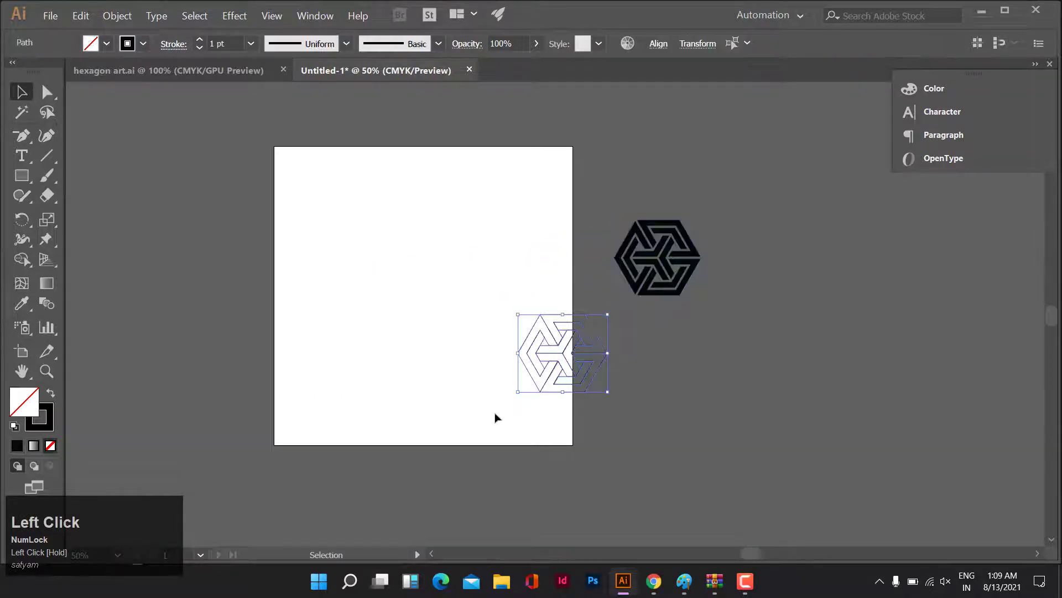
click(315, 17)
click(346, 437)
click(769, 326)
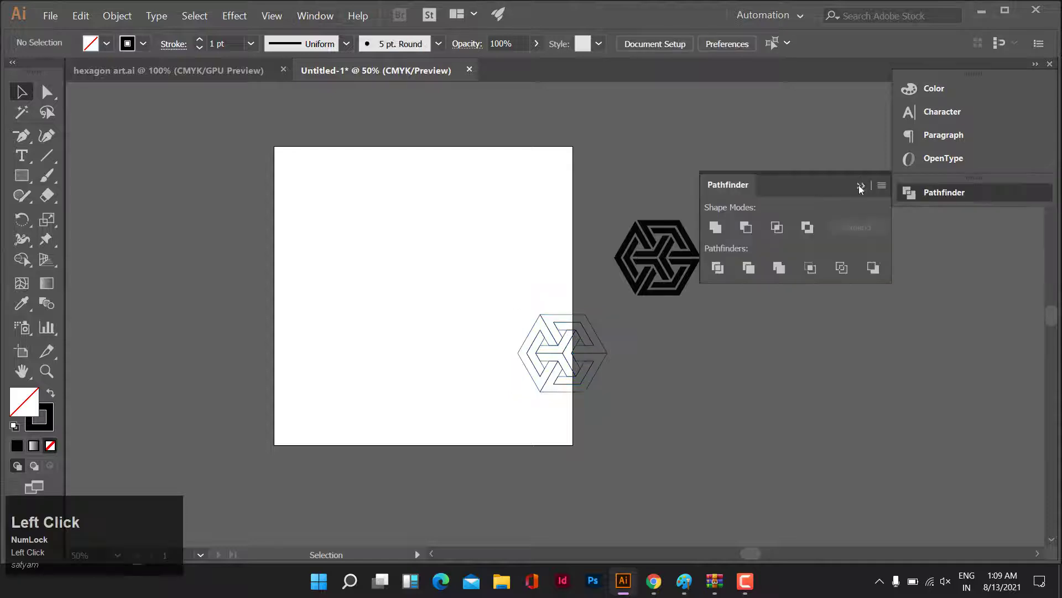
click(859, 185)
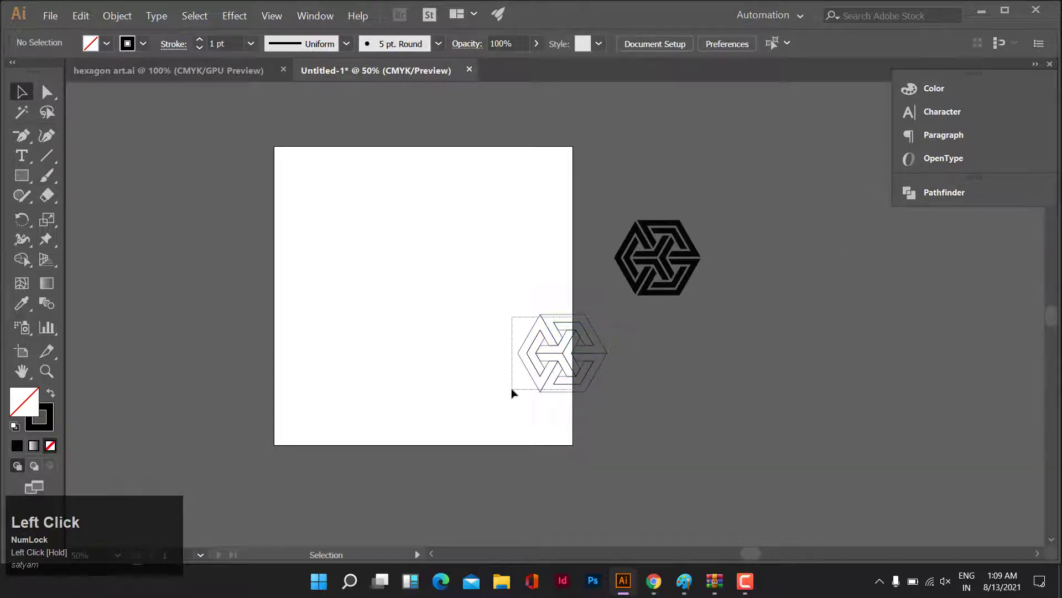
drag(511, 393, 511, 393)
key(ctrl)
key(ctrl+g)
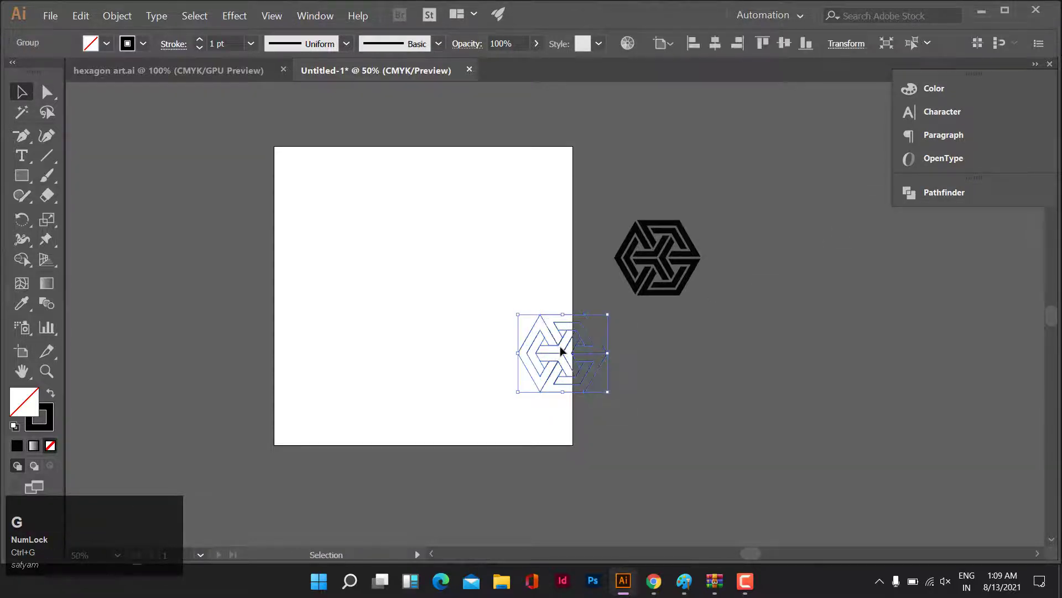
drag(560, 345, 665, 342)
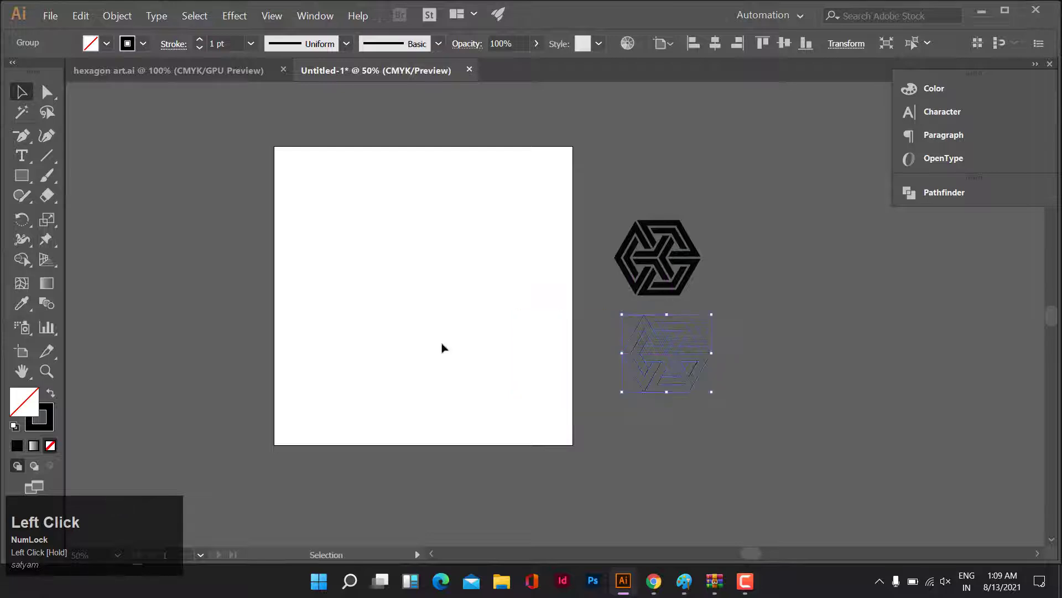
Draw a rectangle covering the whole artboard and give it a black fill with no stroke.
scroll(469, 292, down, 2)
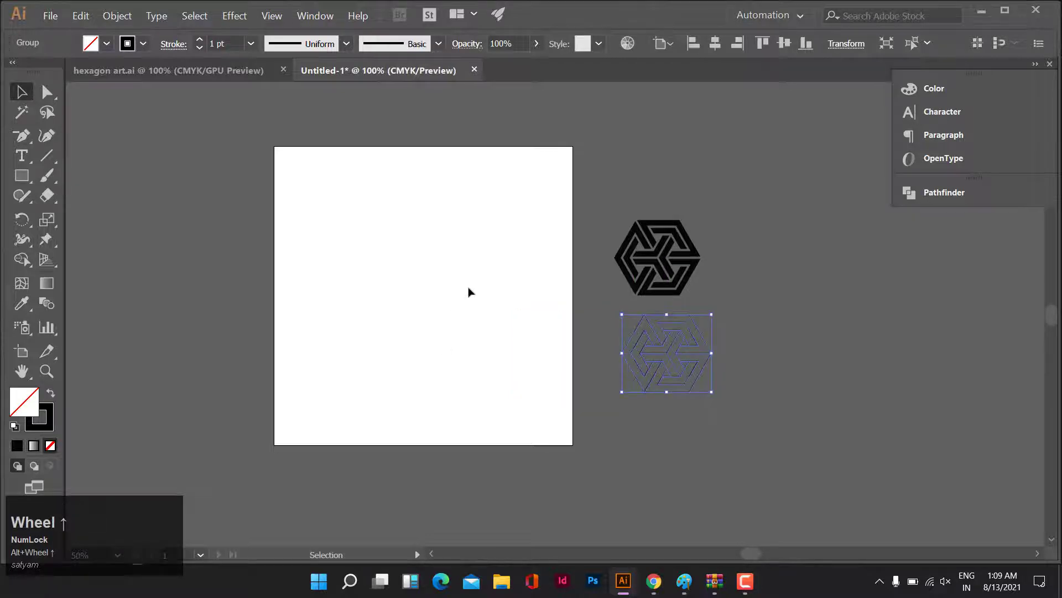
scroll(312, 235, down, 1)
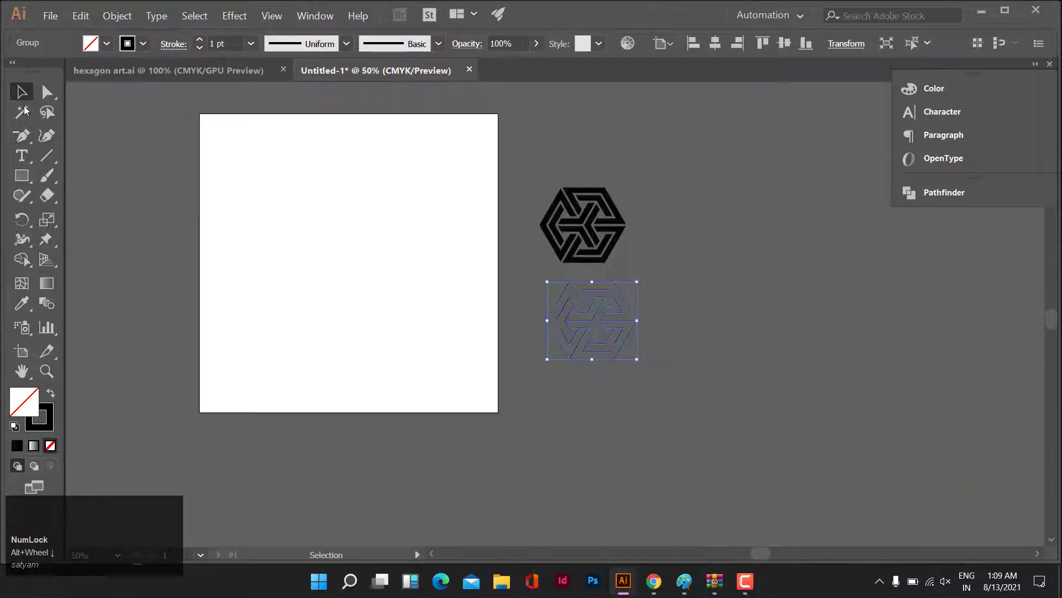
click(21, 92)
click(22, 176)
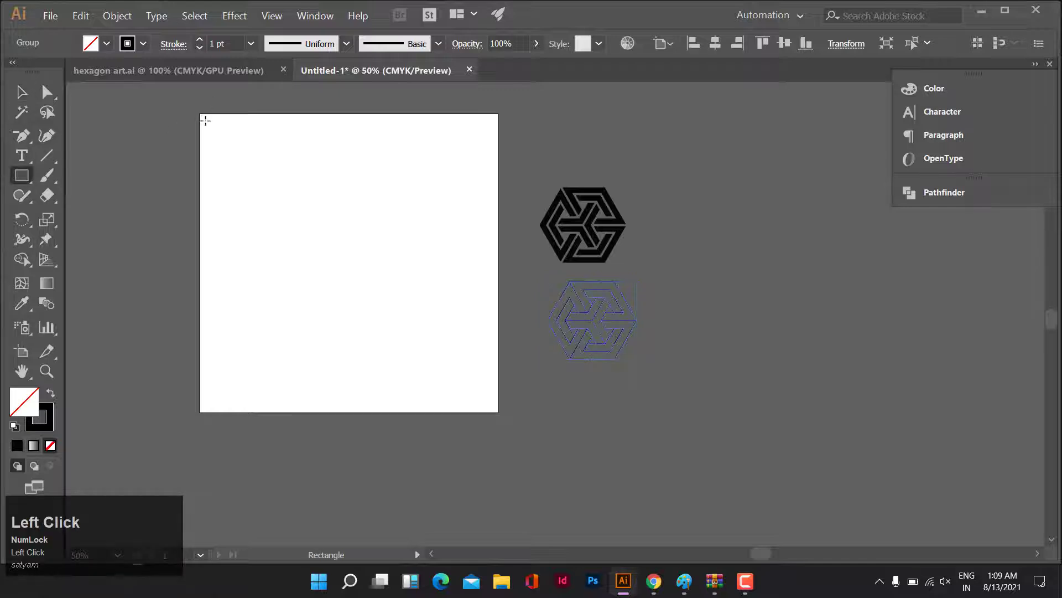
drag(199, 114, 498, 411)
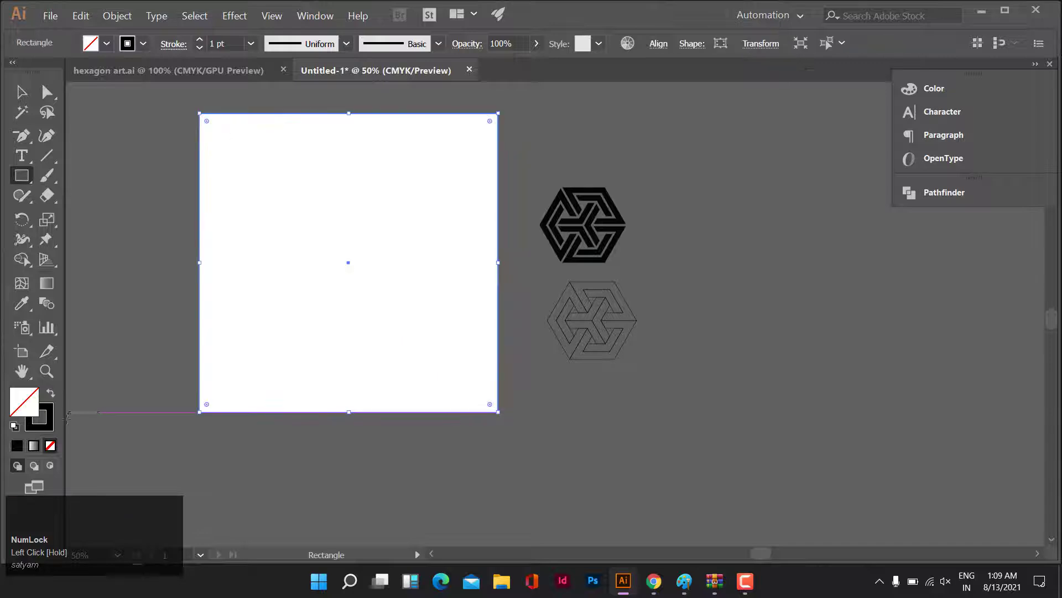
click(51, 398)
Lock the black background rectangle.
click(21, 91)
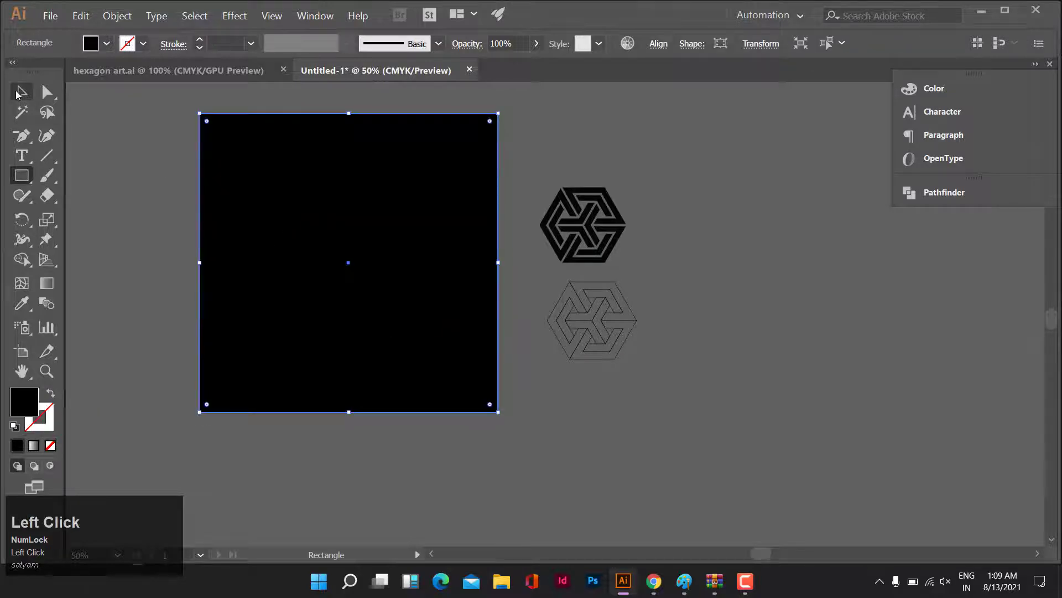
click(391, 357)
key(ctrl+2)
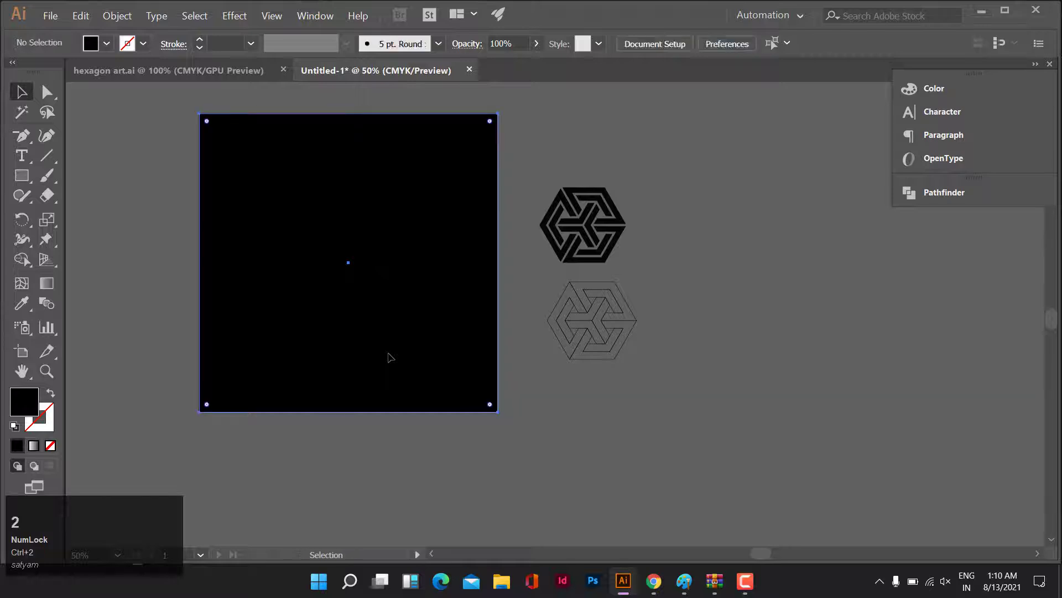
Change the solid black hexagon group's fill to white (FFFFFF).
drag(429, 460, 564, 511)
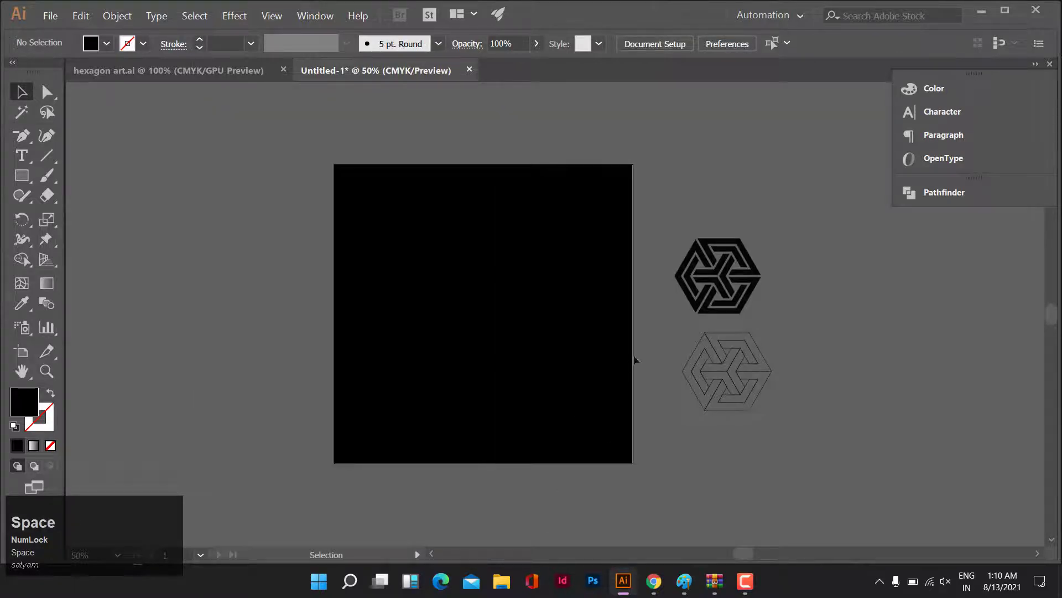
click(731, 270)
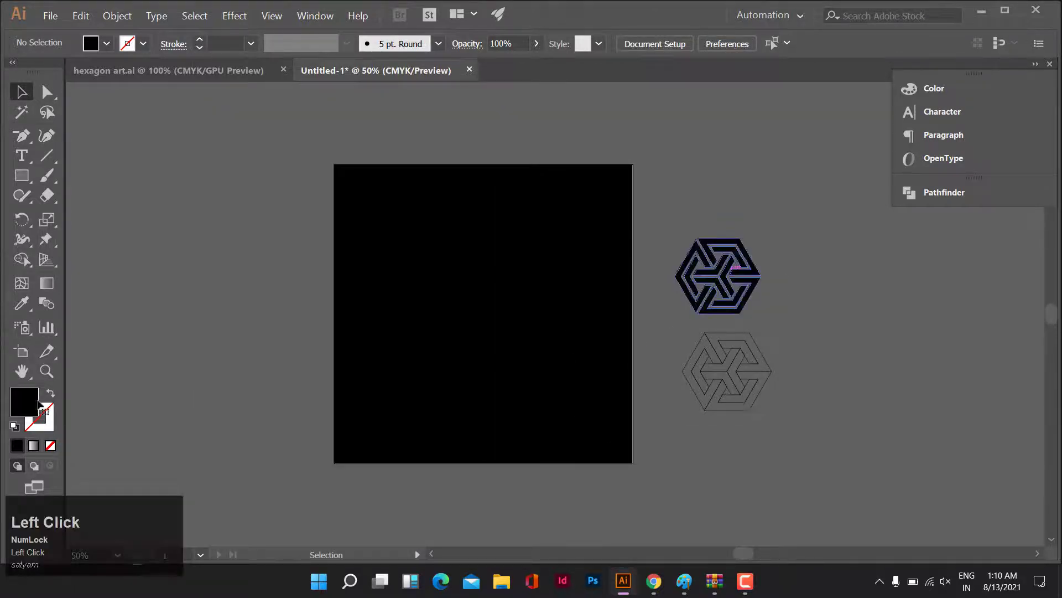
double_click(26, 401)
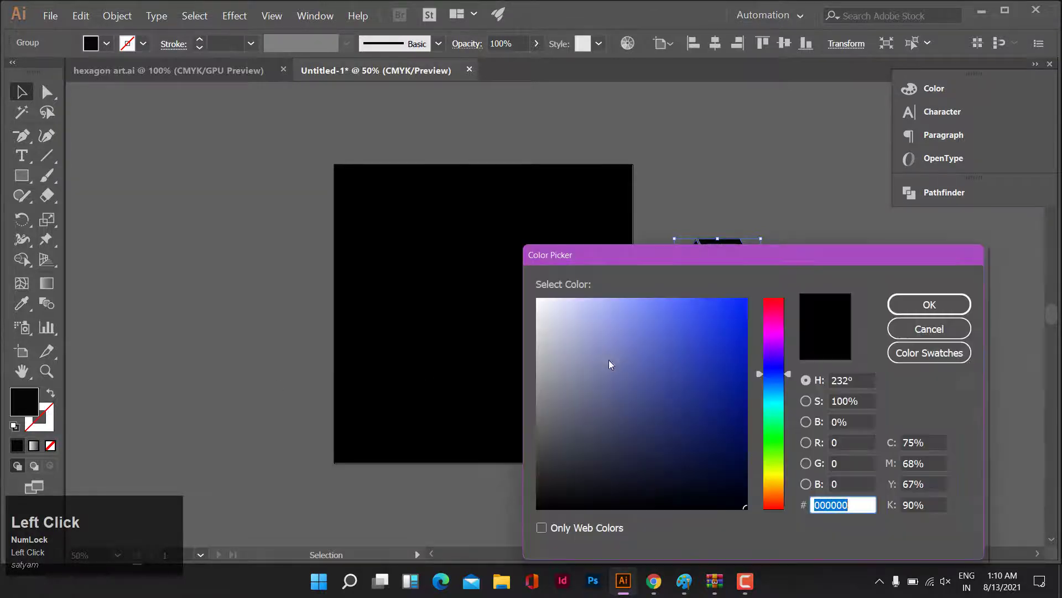
drag(608, 360, 534, 296)
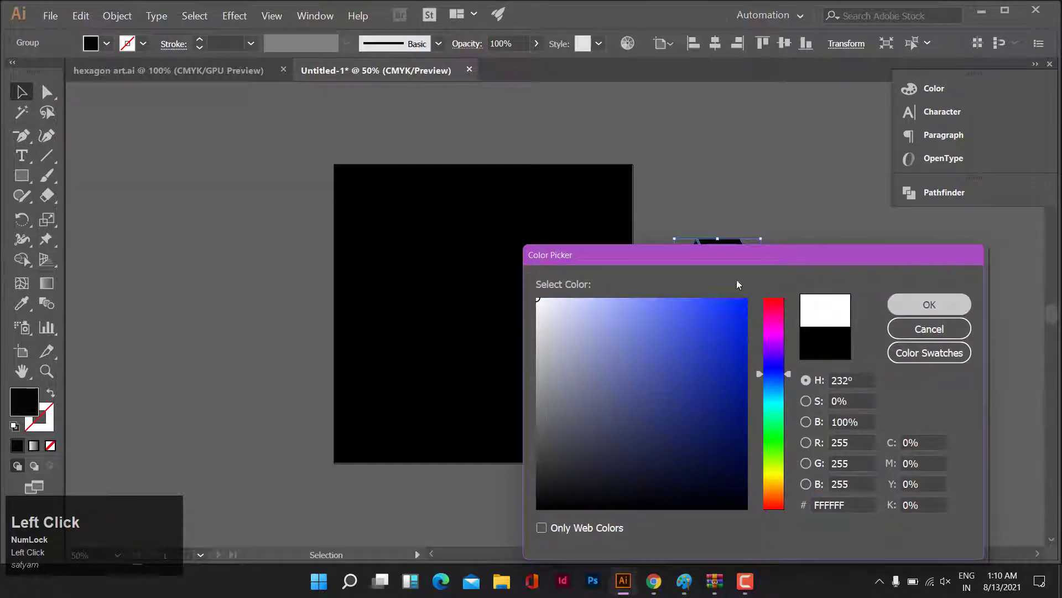
key(Return)
Bring the white hexagon in front of the black background and place it in the background's lower-left area.
drag(736, 275, 419, 250)
key(ctrl+shift)
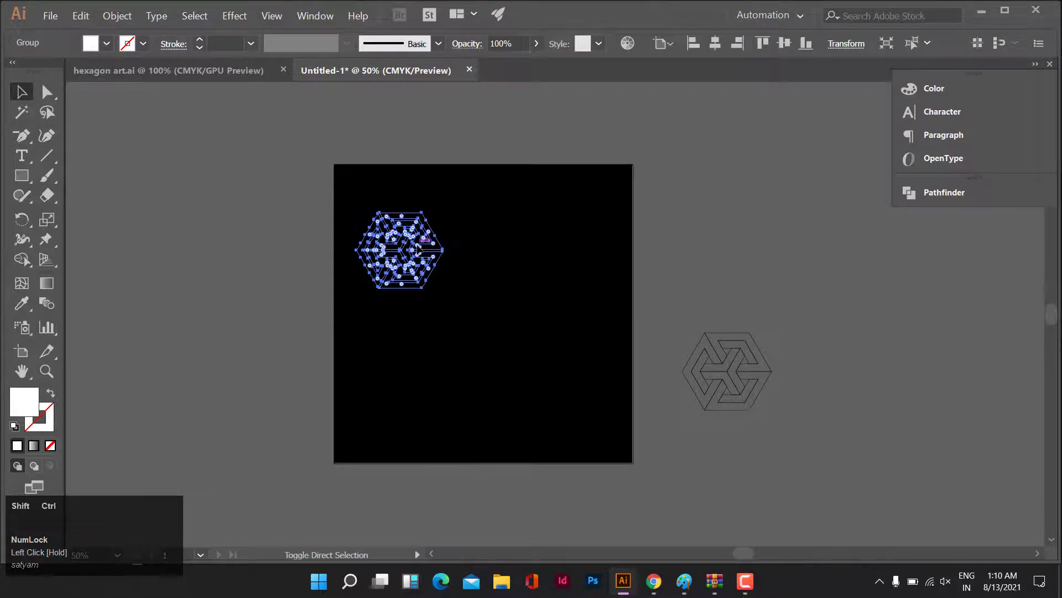
key(ctrl+shift+bracketright)
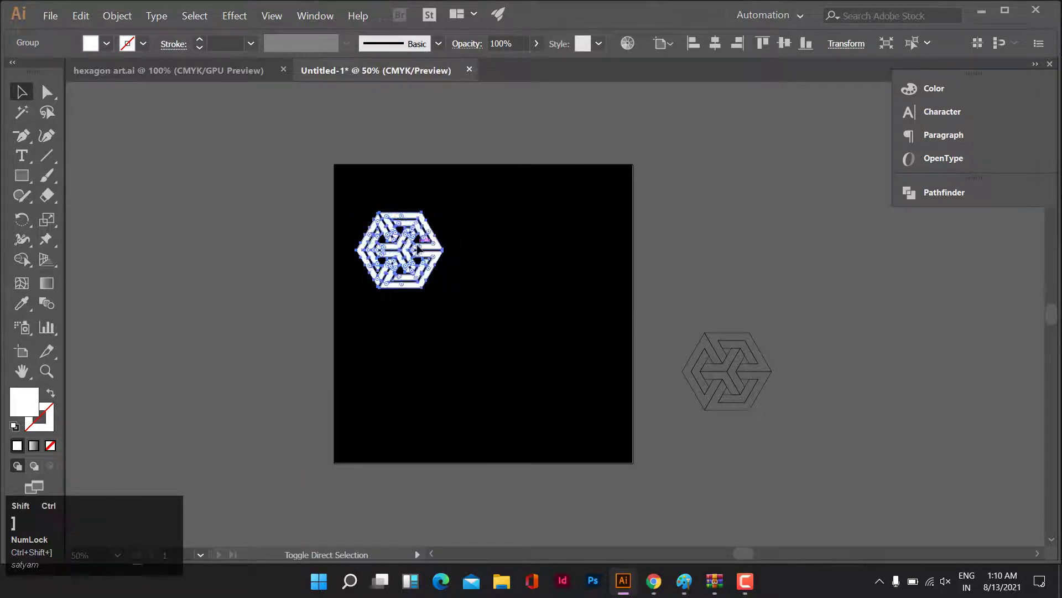
click(389, 272)
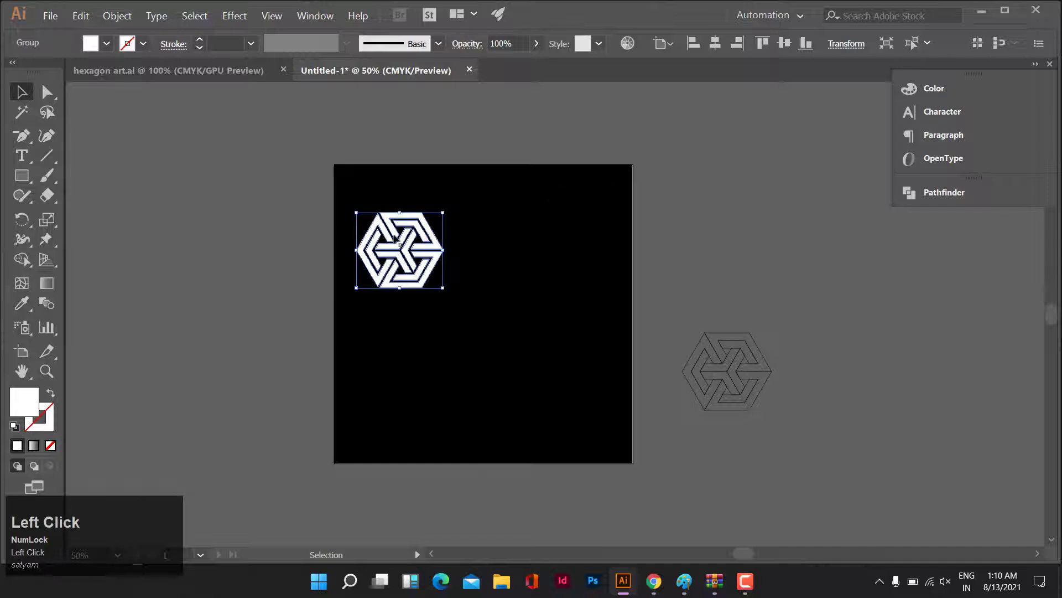
drag(394, 238, 399, 370)
Change the stroke color of the outlined hexagon group to white.
click(701, 403)
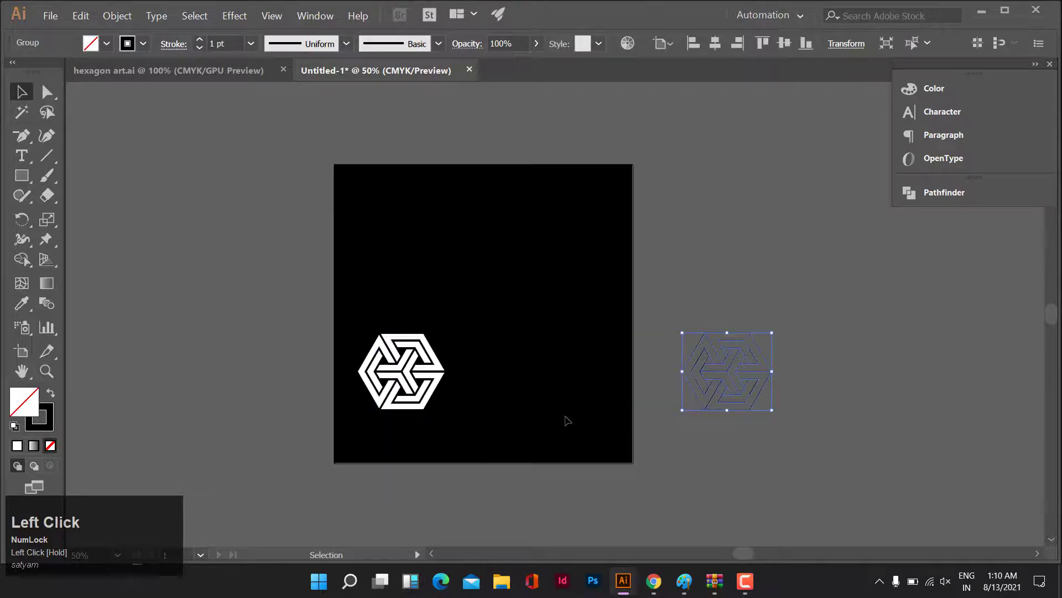
double_click(48, 425)
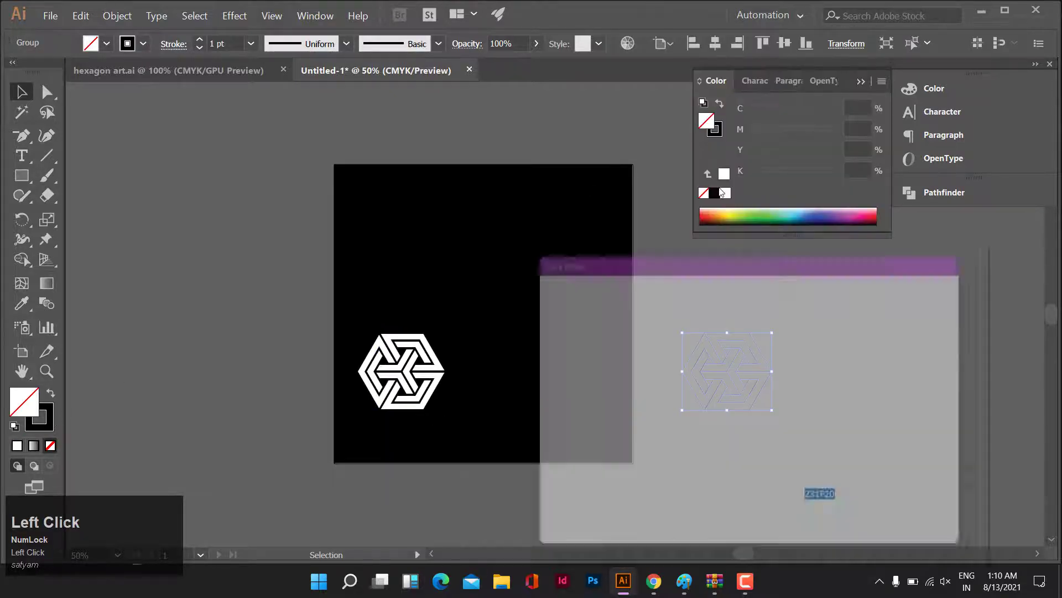
click(932, 329)
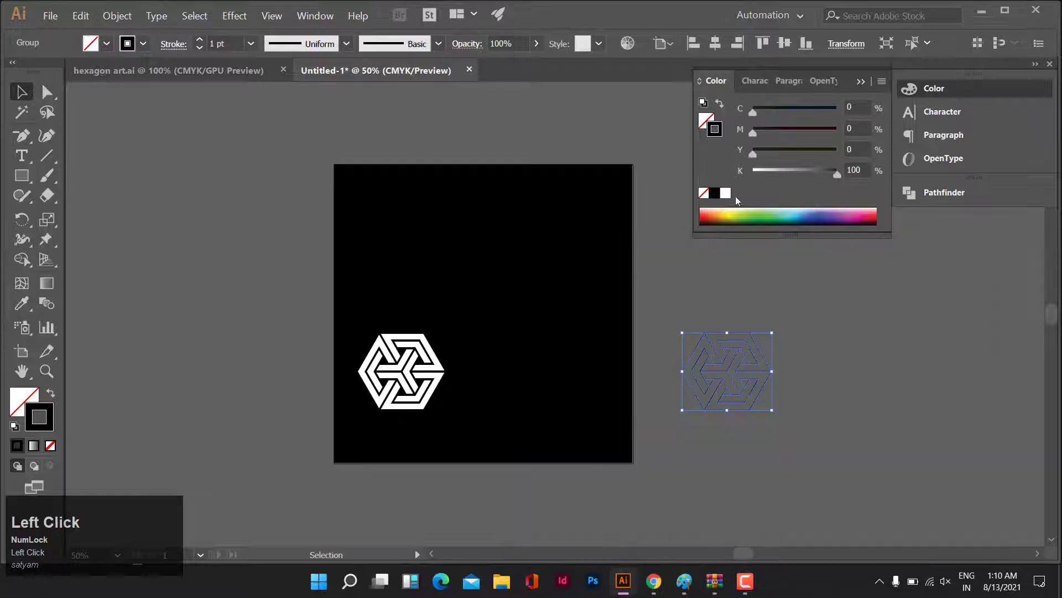
click(726, 194)
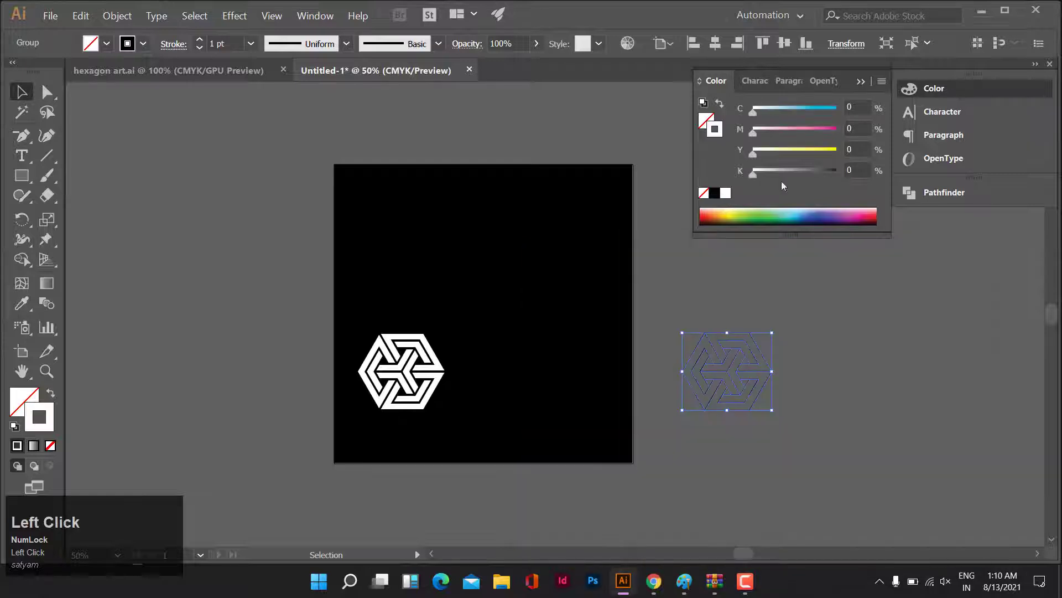
Move the outlined hexagon onto the black background's lower-right area, level with the solid one, and bring it to the front.
click(749, 299)
drag(751, 358, 564, 361)
key(ctrl)
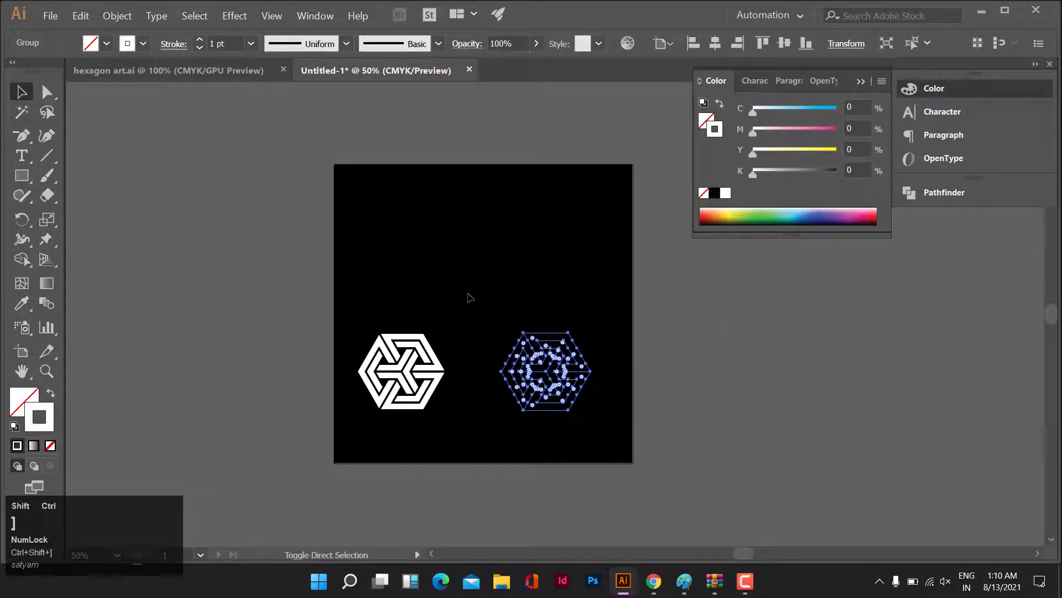
Set the outlined hexagon's stroke weight to 2 pt and deselect it.
click(199, 40)
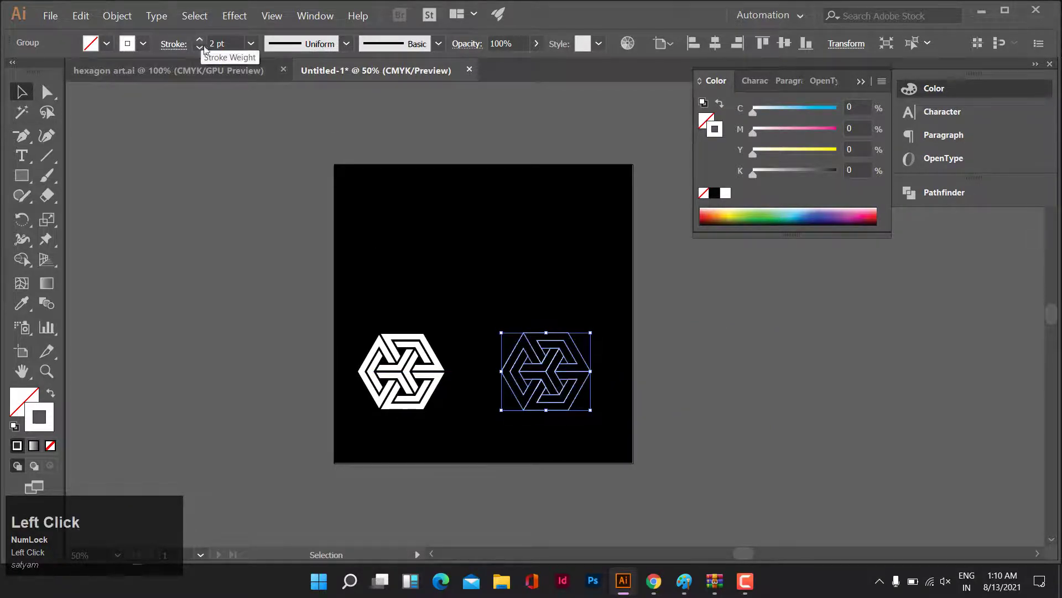
click(349, 333)
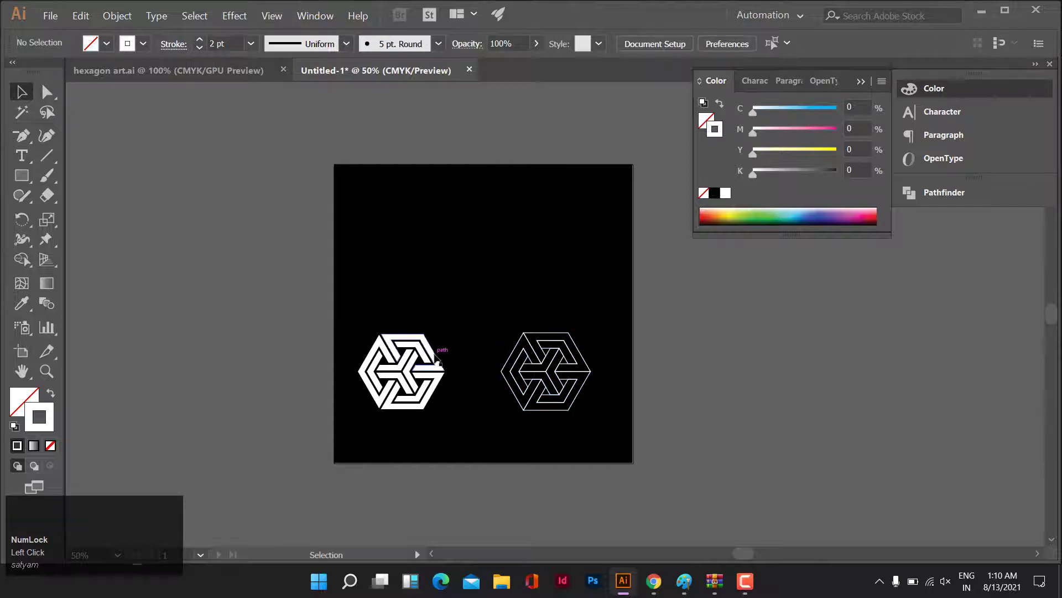
Duplicate the solid white hexagon and place the copy centrally above the two existing hexagons.
scroll(435, 357, up, 2)
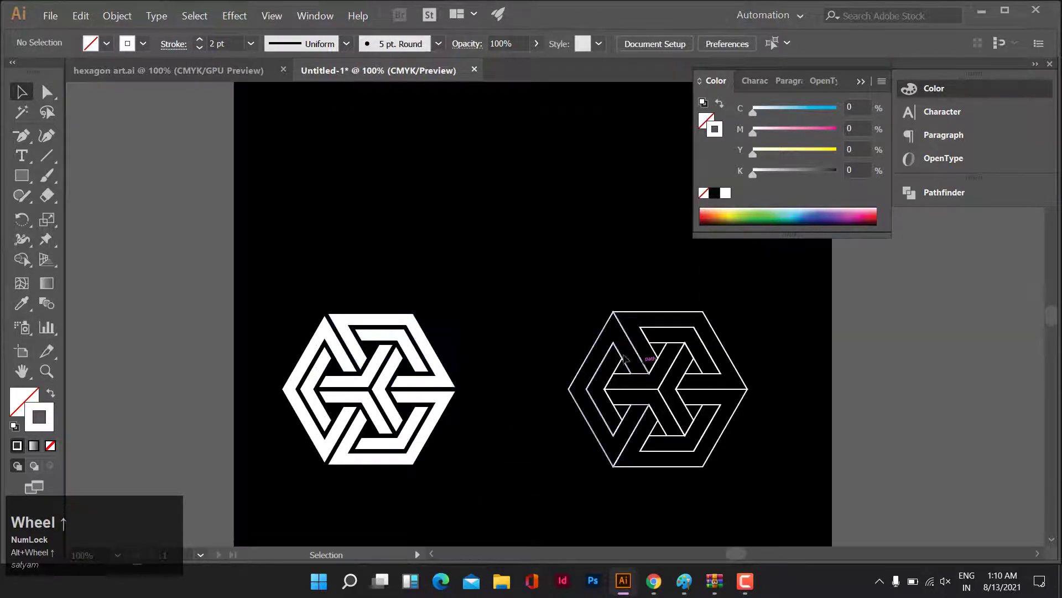
drag(520, 161, 558, 155)
key(alt)
drag(619, 214, 606, 254)
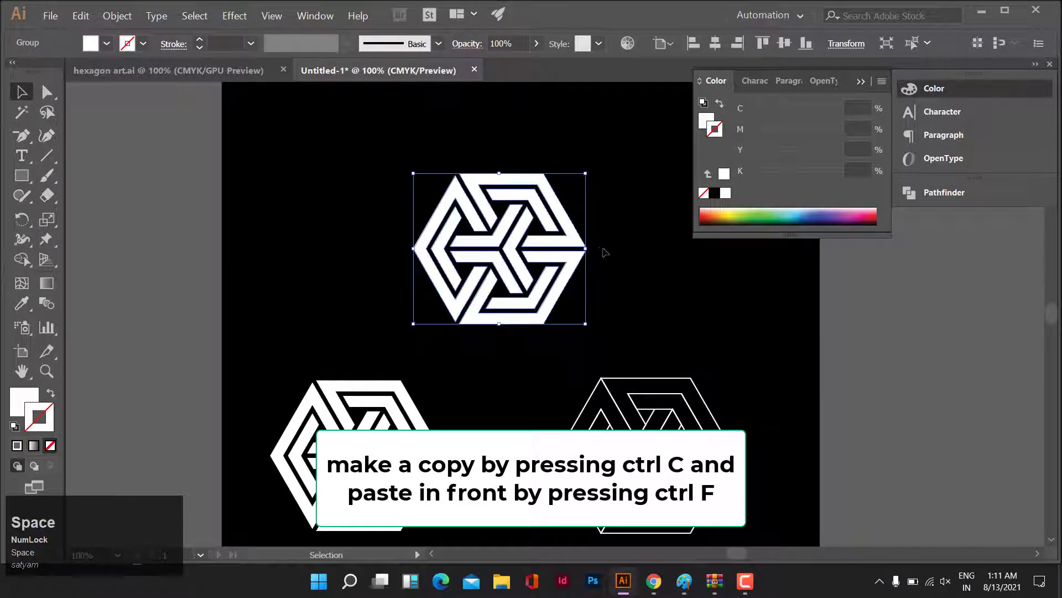
Copy the upper solid white hexagon and paste the copy directly in front of it.
click(508, 235)
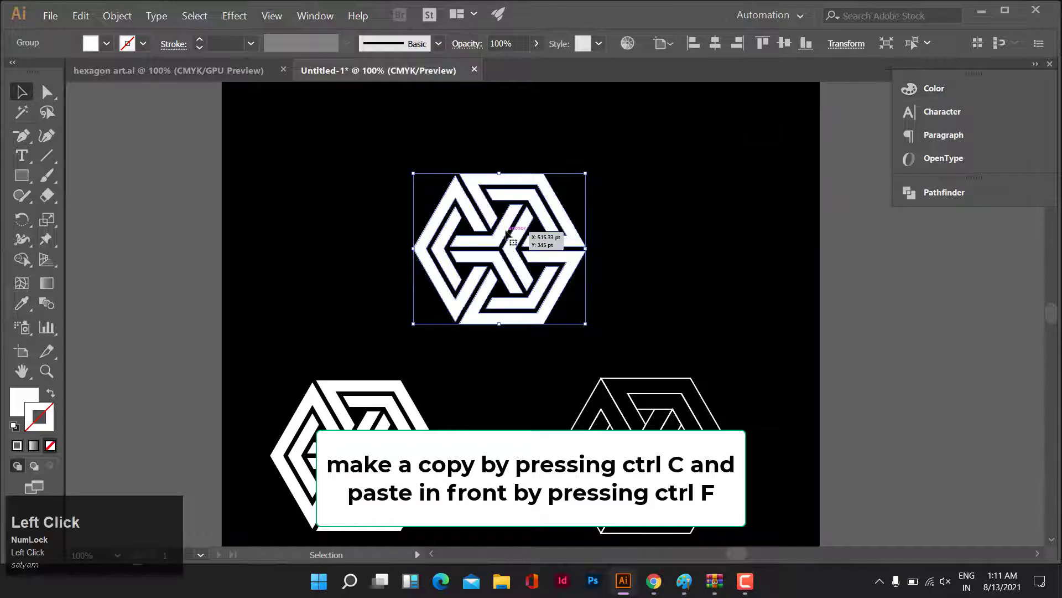
key(ctrl)
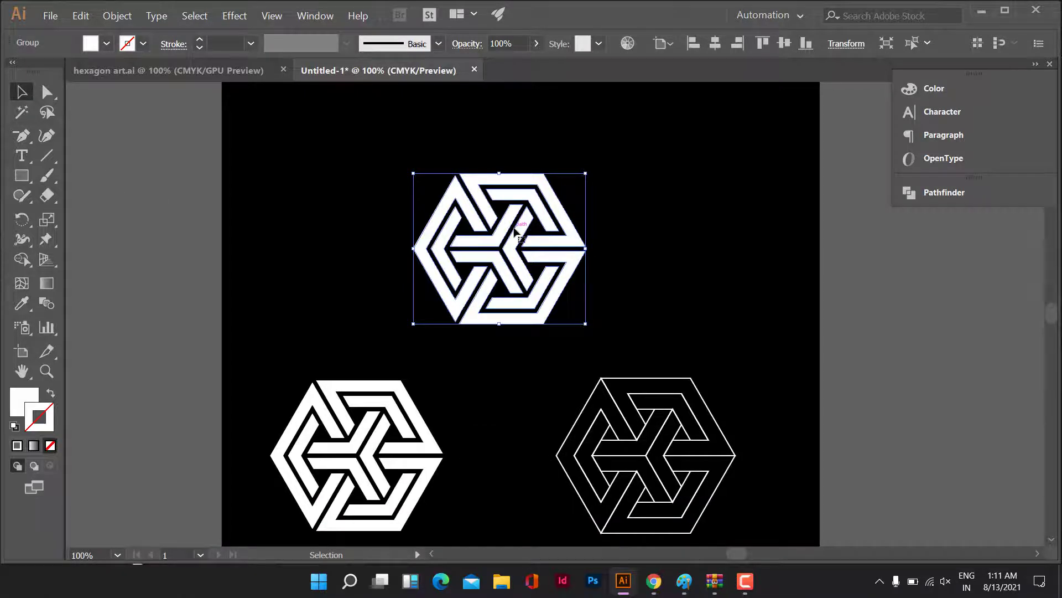
click(521, 245)
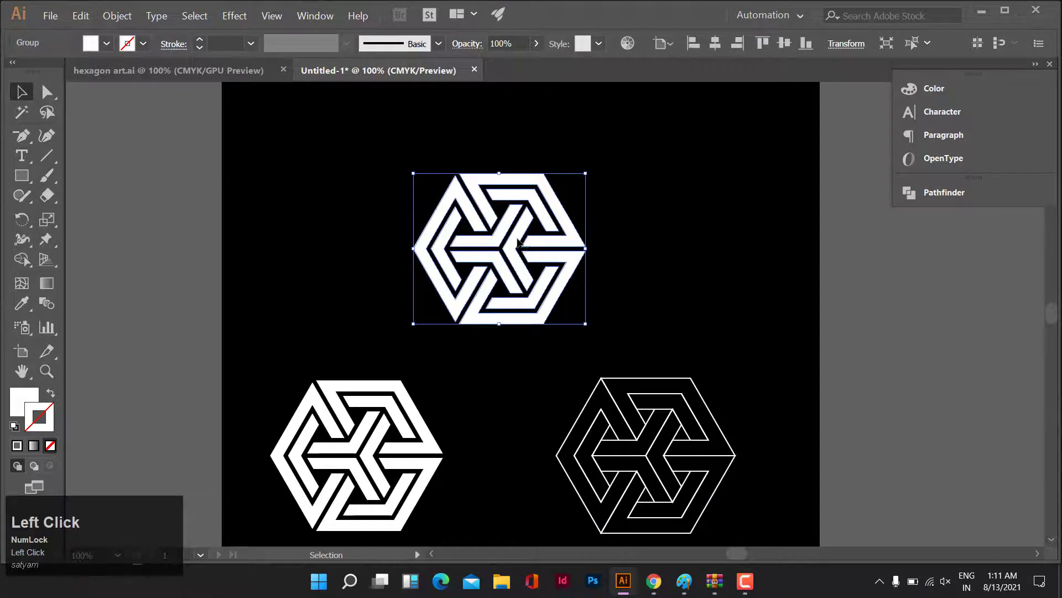
Apply a Gaussian Blur with an 11-pixel radius to the pasted hexagon copy and send it one level backward.
click(246, 17)
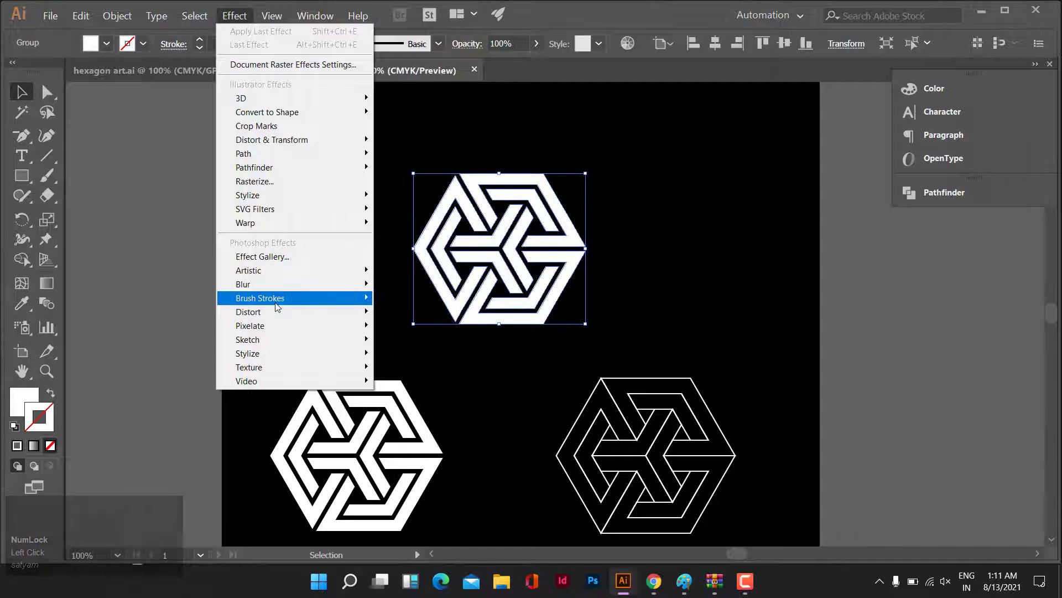
click(280, 284)
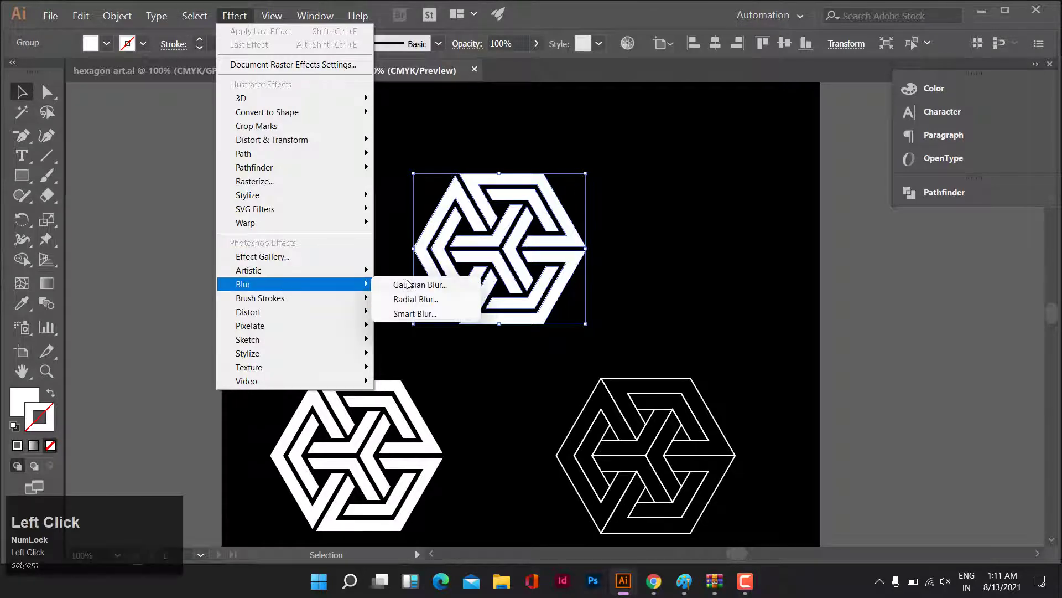
click(408, 283)
click(590, 264)
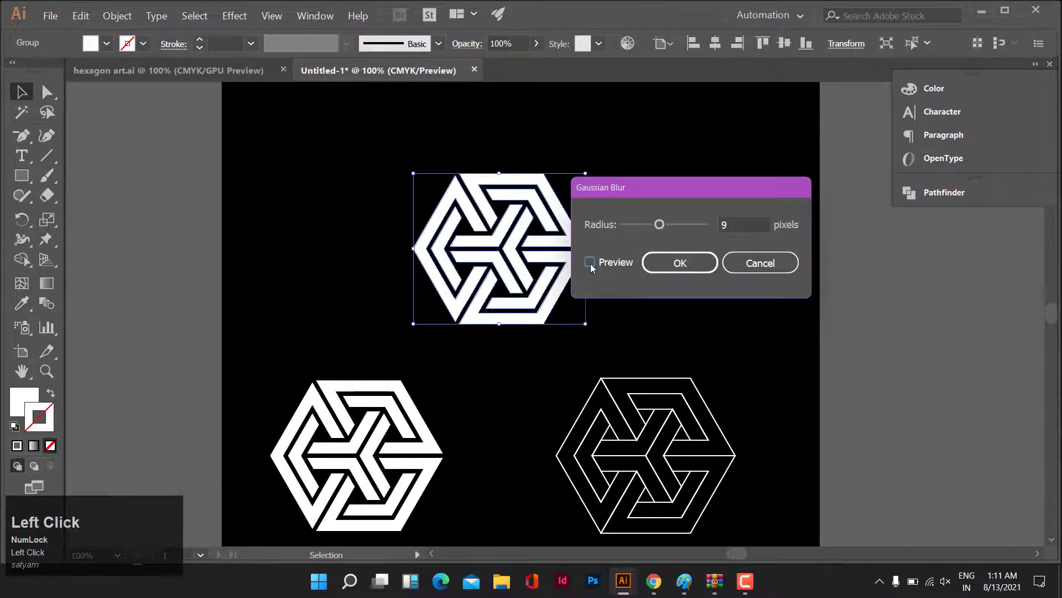
click(589, 263)
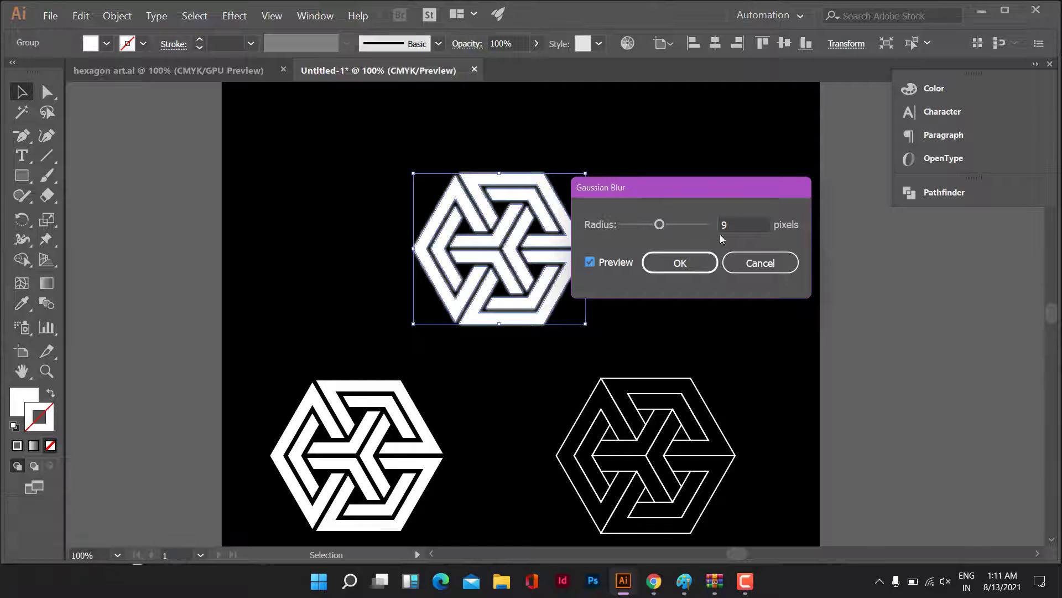
drag(743, 227, 688, 226)
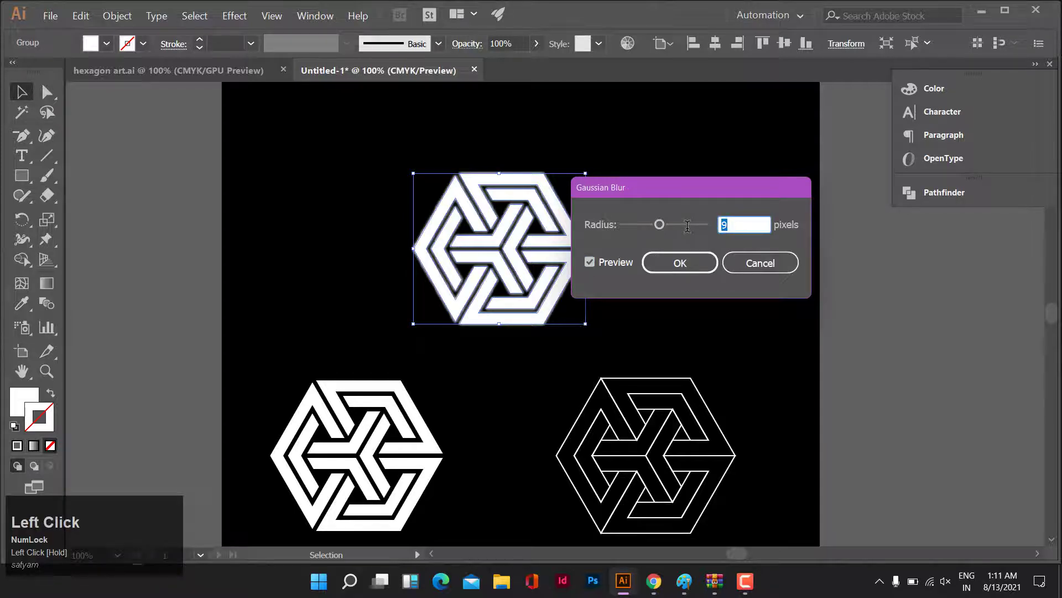
key(Up)
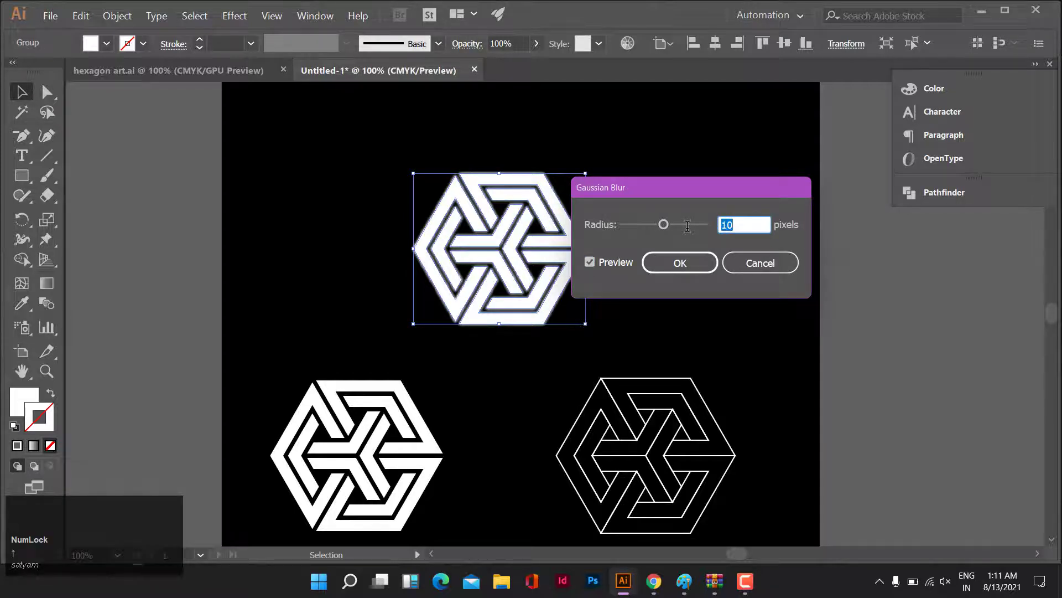
key(Up)
click(656, 264)
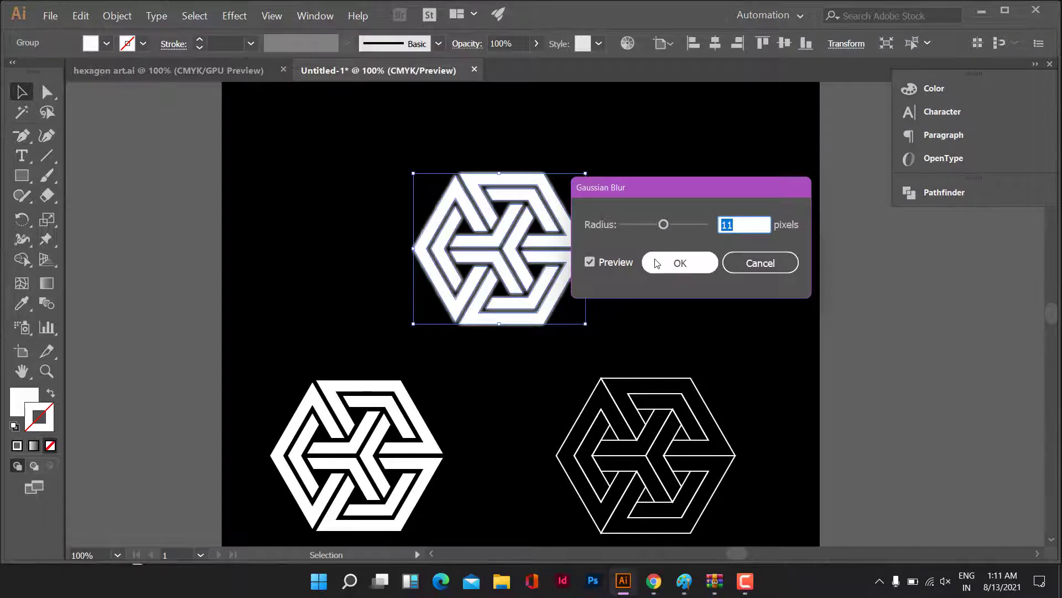
click(657, 263)
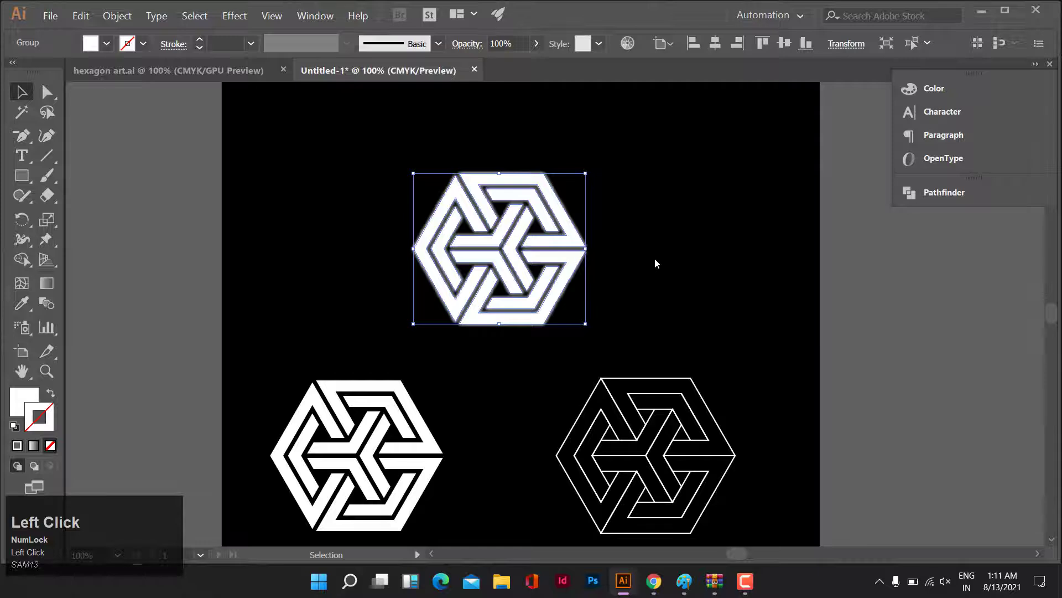
key(ctrl+bracketleft)
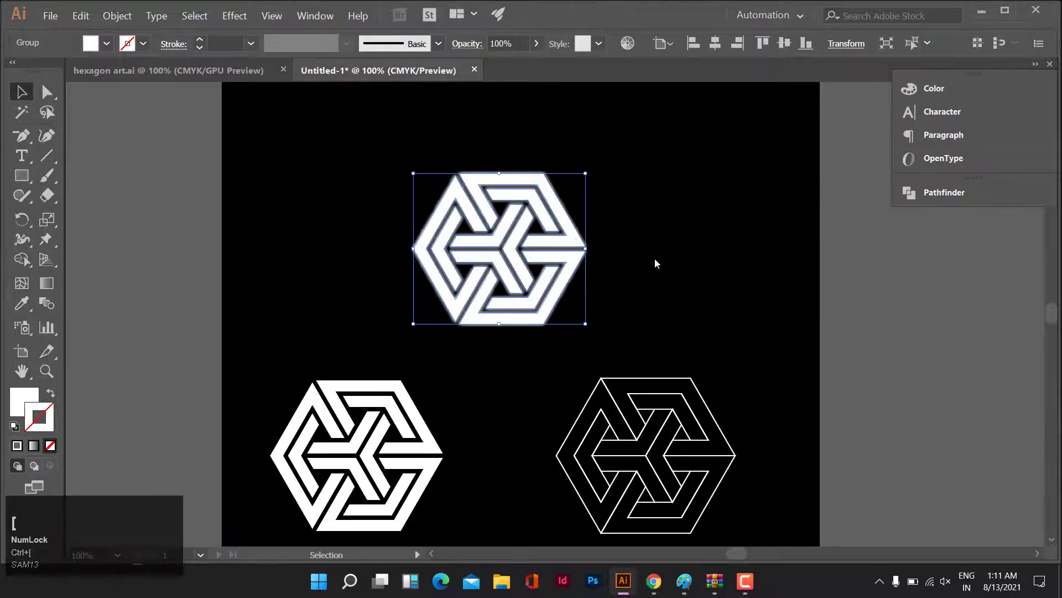
click(321, 203)
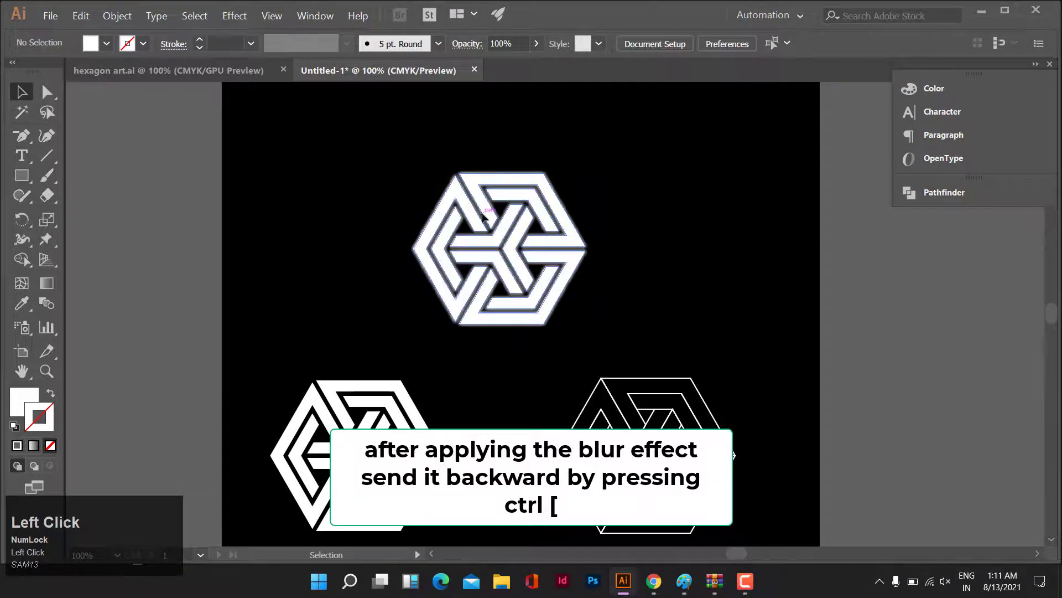
Fill the sharp hexagon in front of the blurred copy with black (000000), then deselect it and collapse the Color panel.
click(483, 217)
click(19, 399)
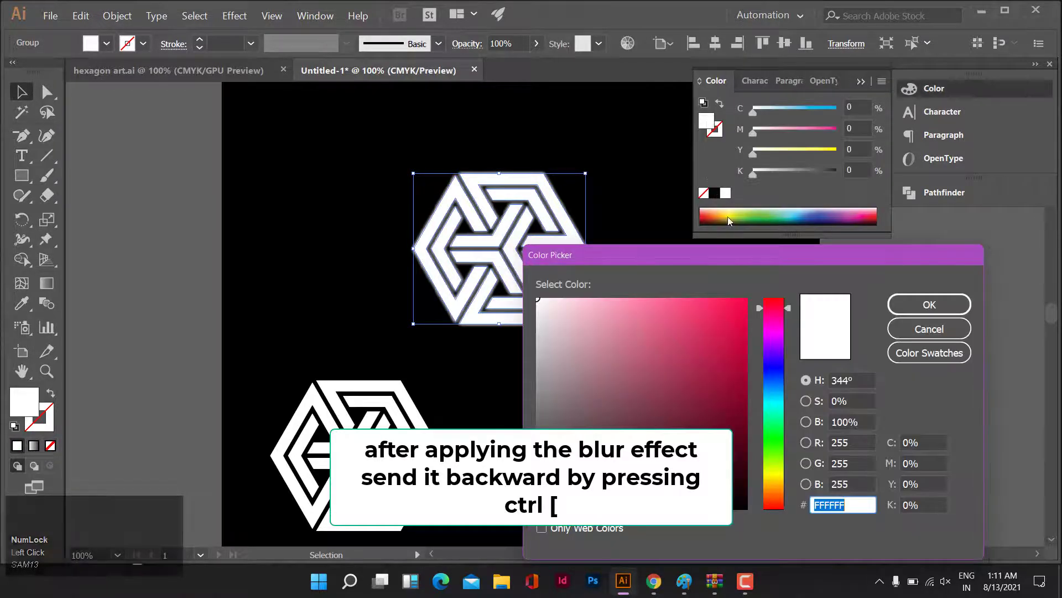
drag(661, 379, 532, 524)
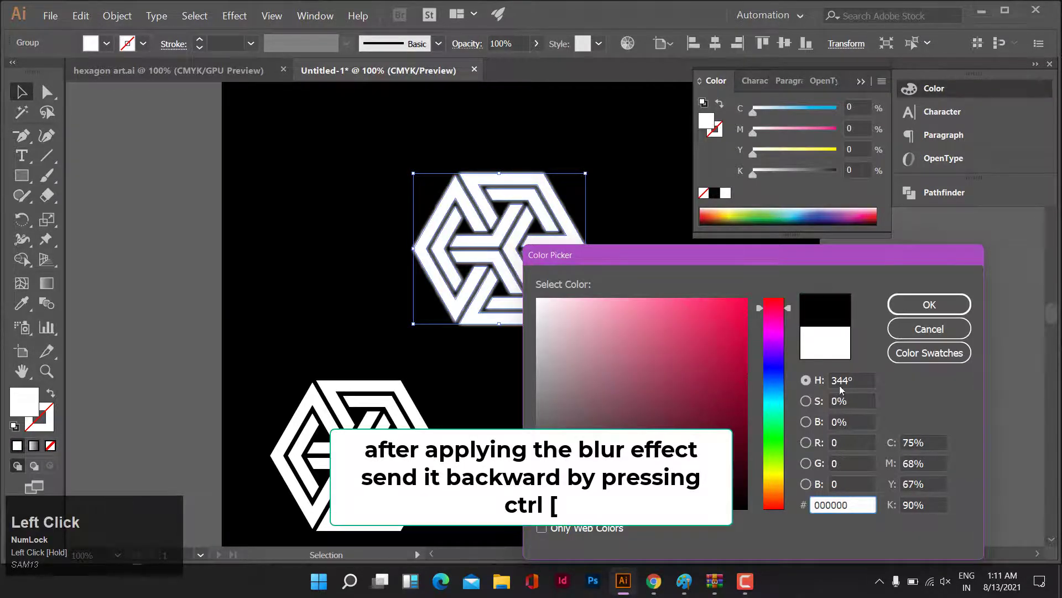
click(930, 304)
click(214, 271)
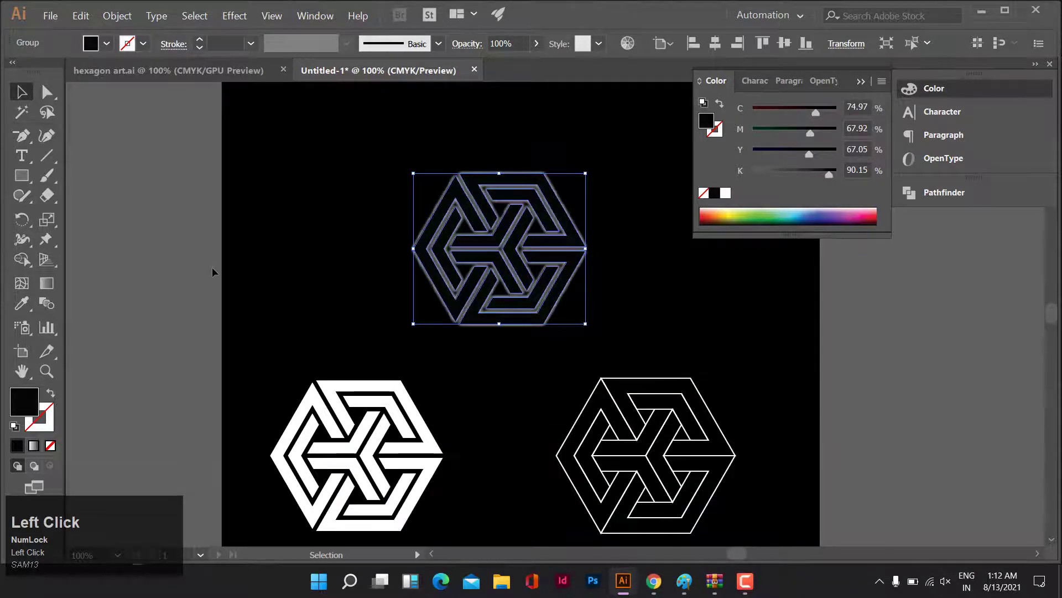
drag(353, 138, 626, 336)
click(221, 522)
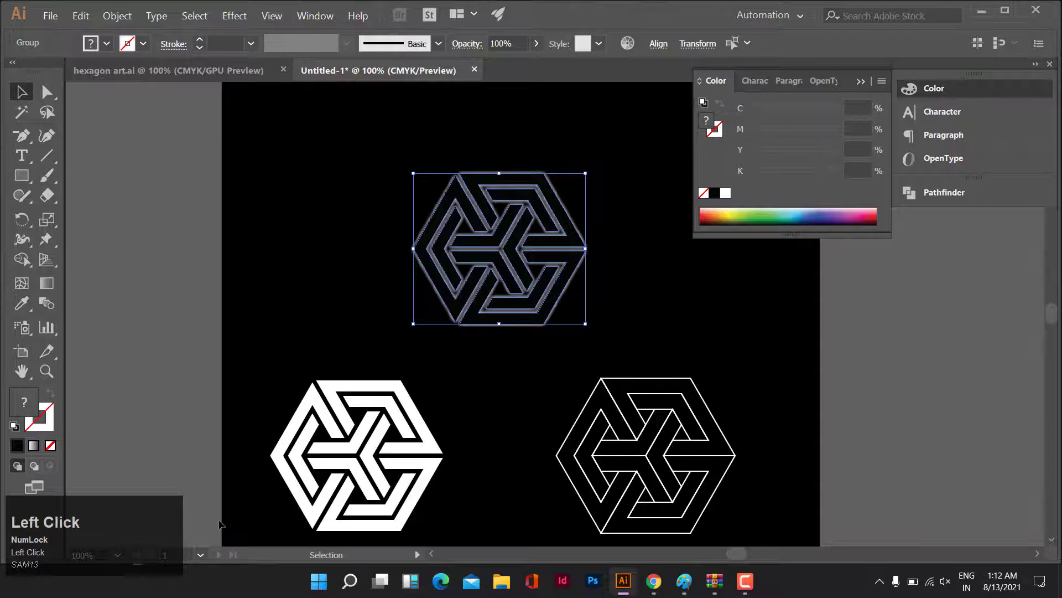
scroll(327, 330, down, 1)
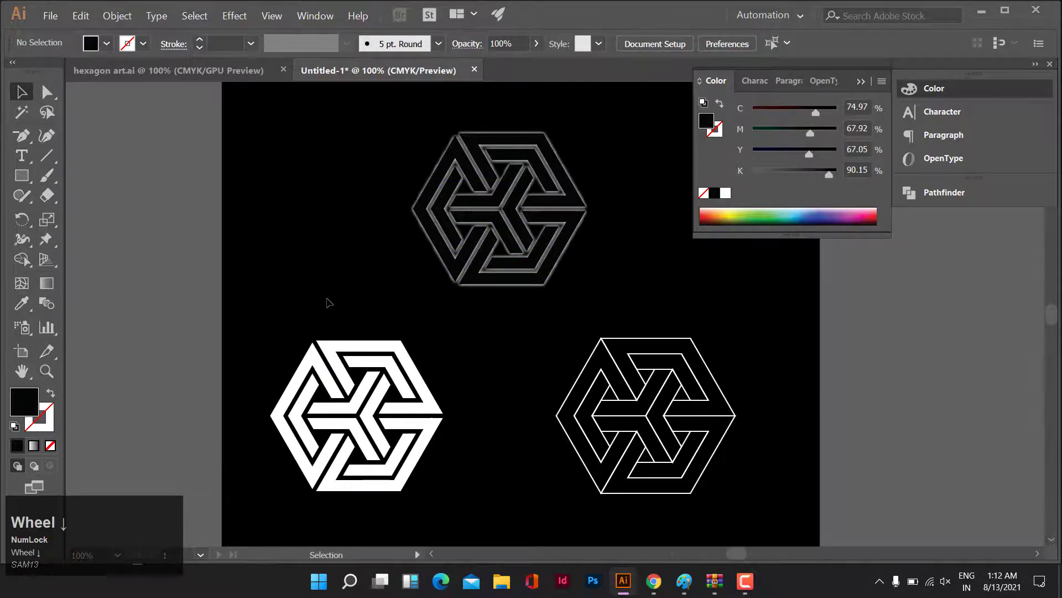
click(861, 83)
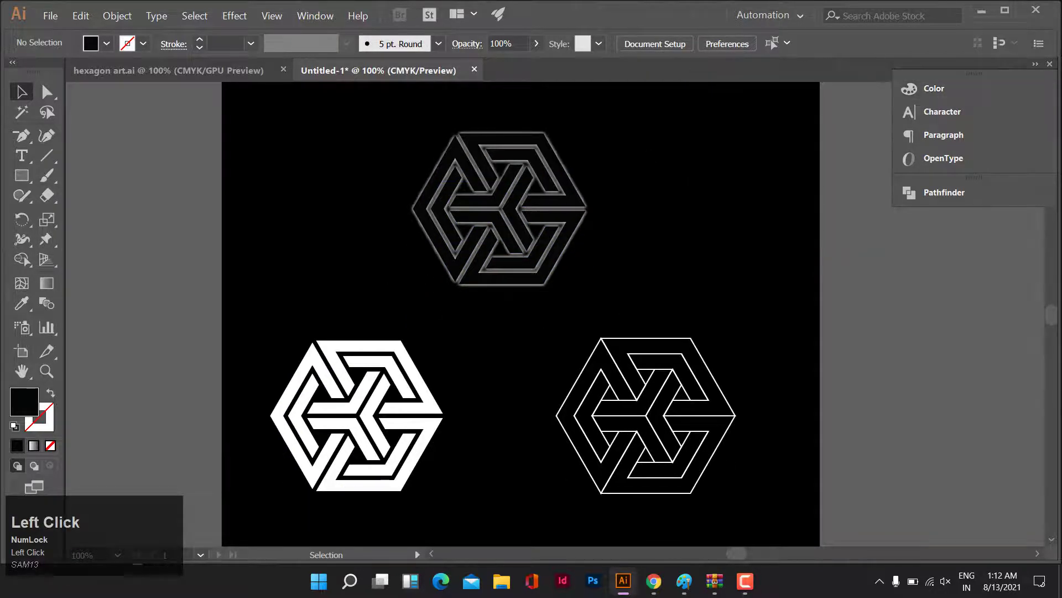
Move the solid white hexagon up to the left of the glowing one, and group the glowing hexagon with its blurred copy.
key(alt)
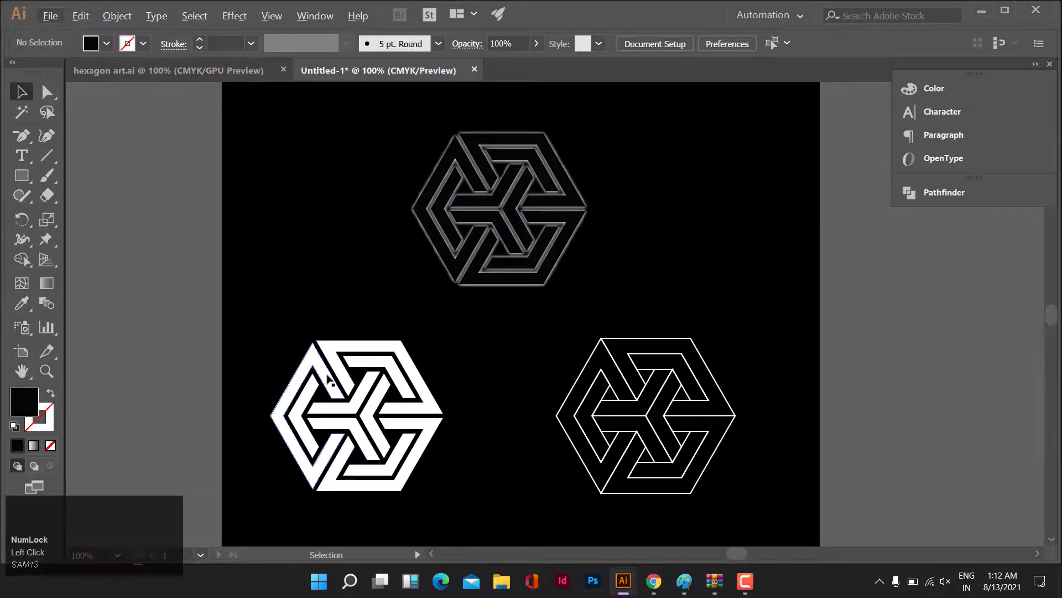
drag(327, 379, 304, 237)
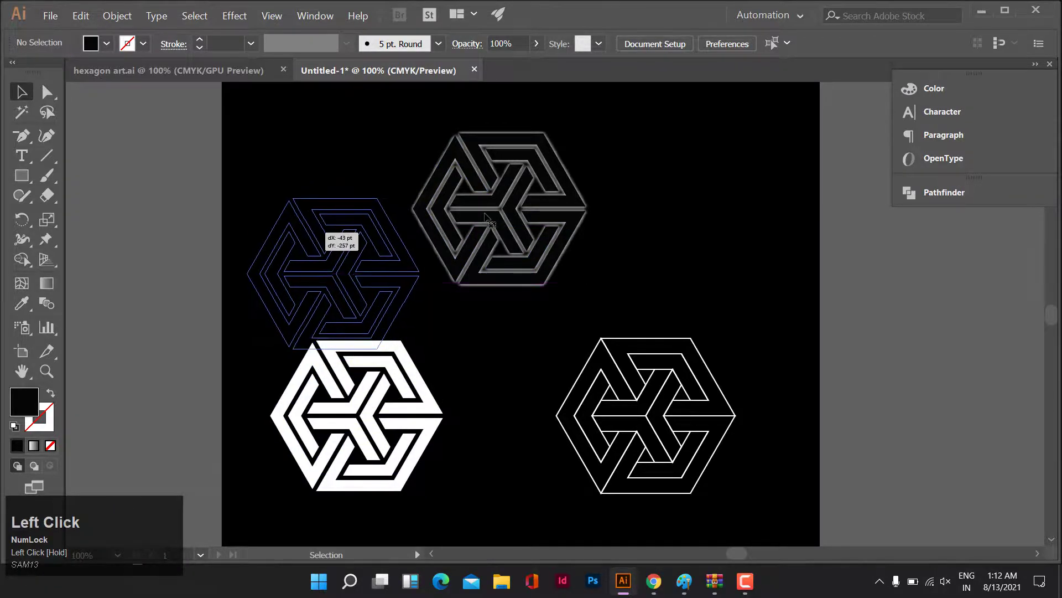
drag(485, 216, 486, 217)
click(494, 285)
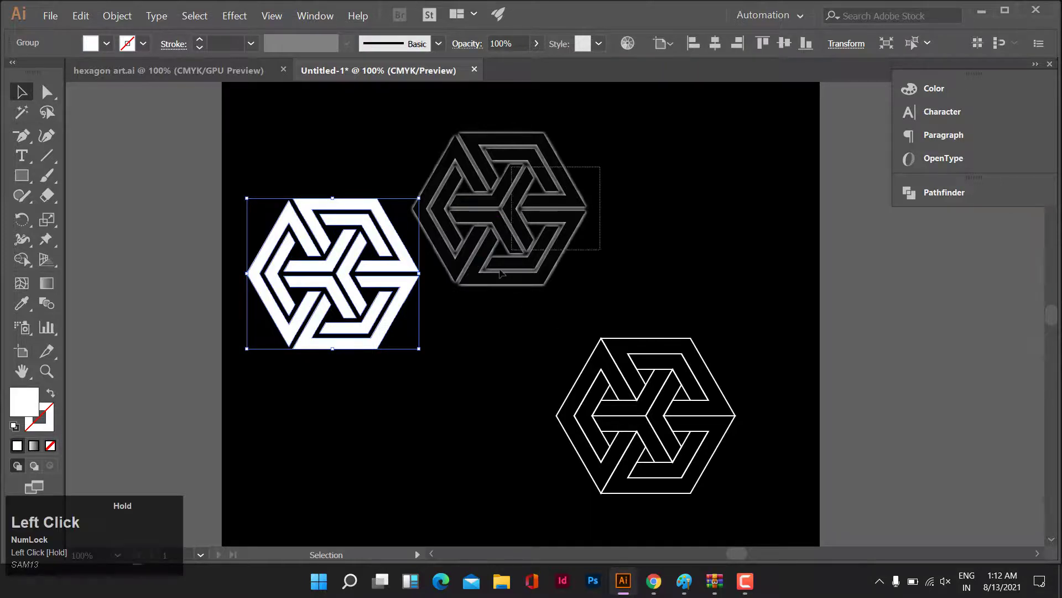
key(ctrl+g)
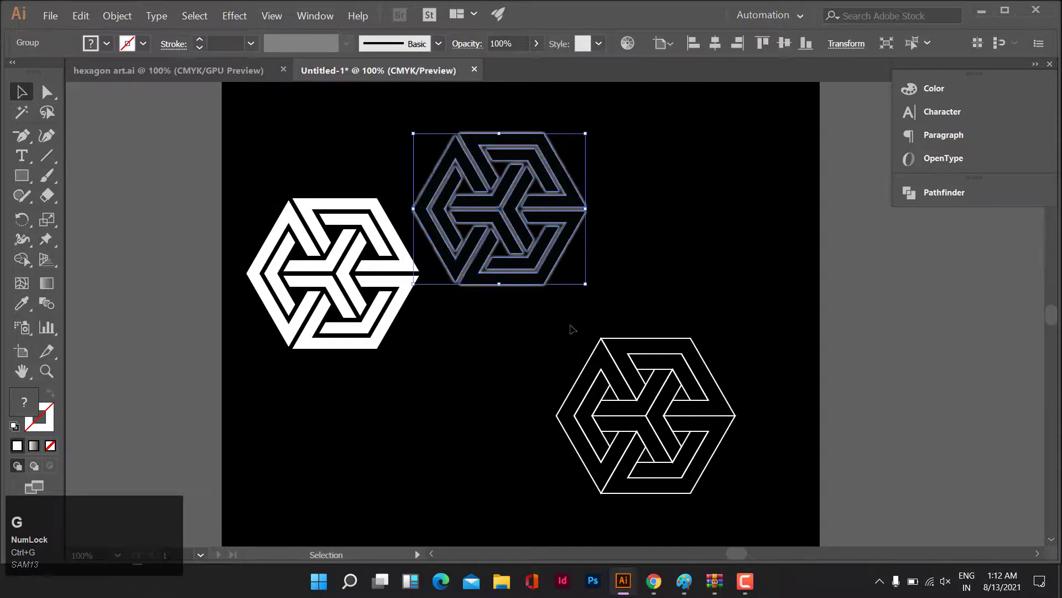
Move the outlined hexagon up to the right and place the glowing hexagon between the other two, forming one row.
drag(655, 432, 717, 284)
click(505, 219)
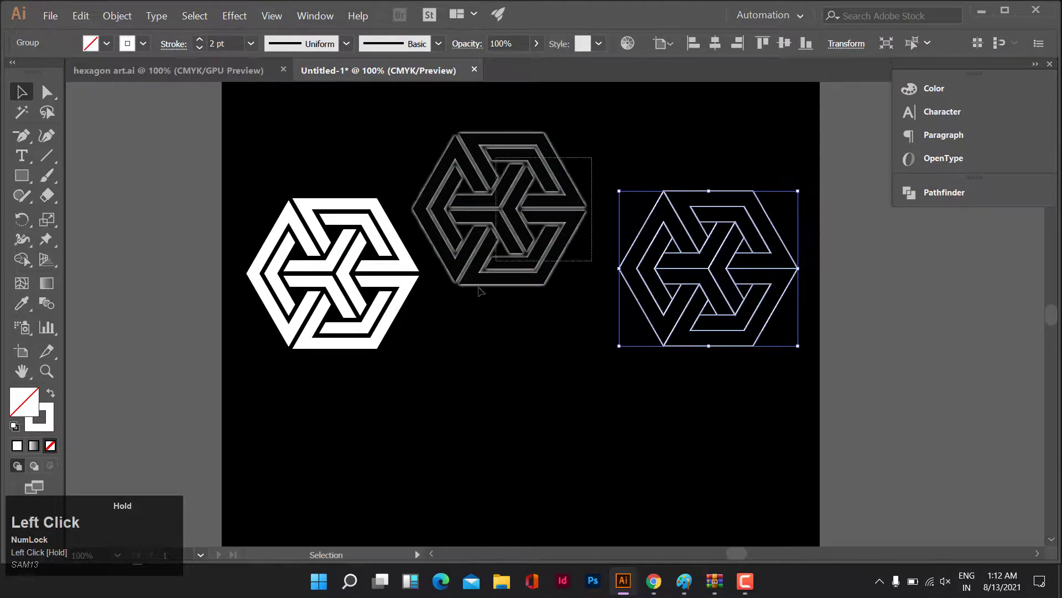
drag(505, 229, 522, 276)
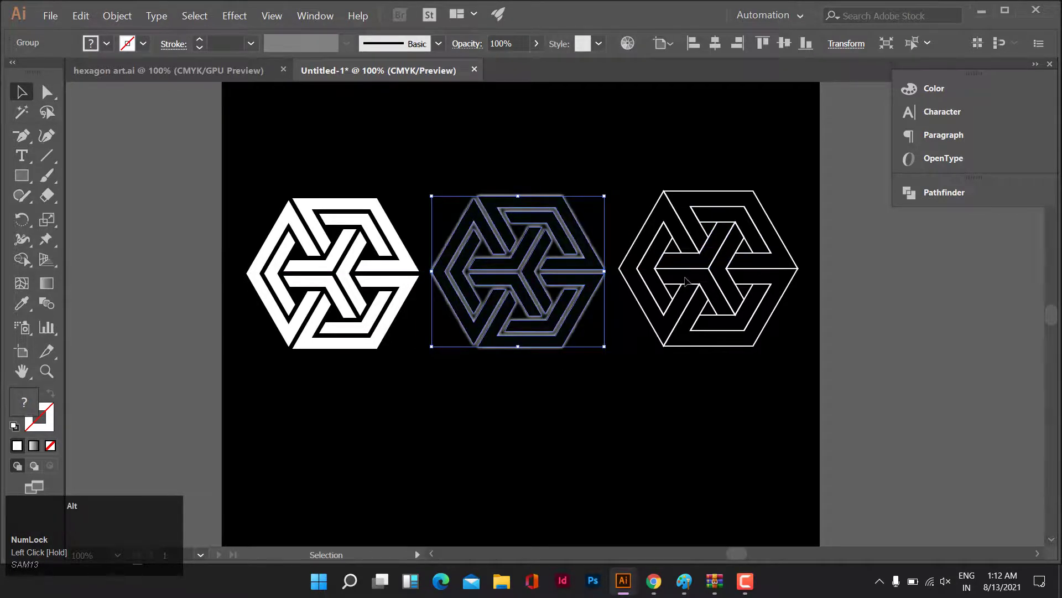
Expand the collapsed Color and Pathfinder panel group and close it to clear the workspace around the artwork.
scroll(686, 281, up, 1)
scroll(667, 330, down, 1)
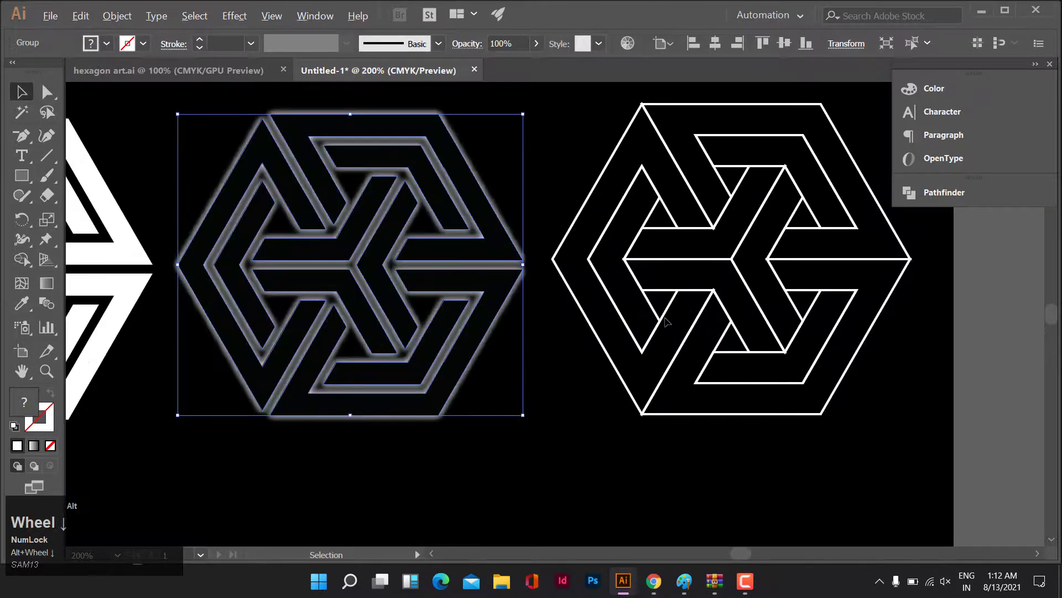
key(space)
drag(602, 353, 650, 382)
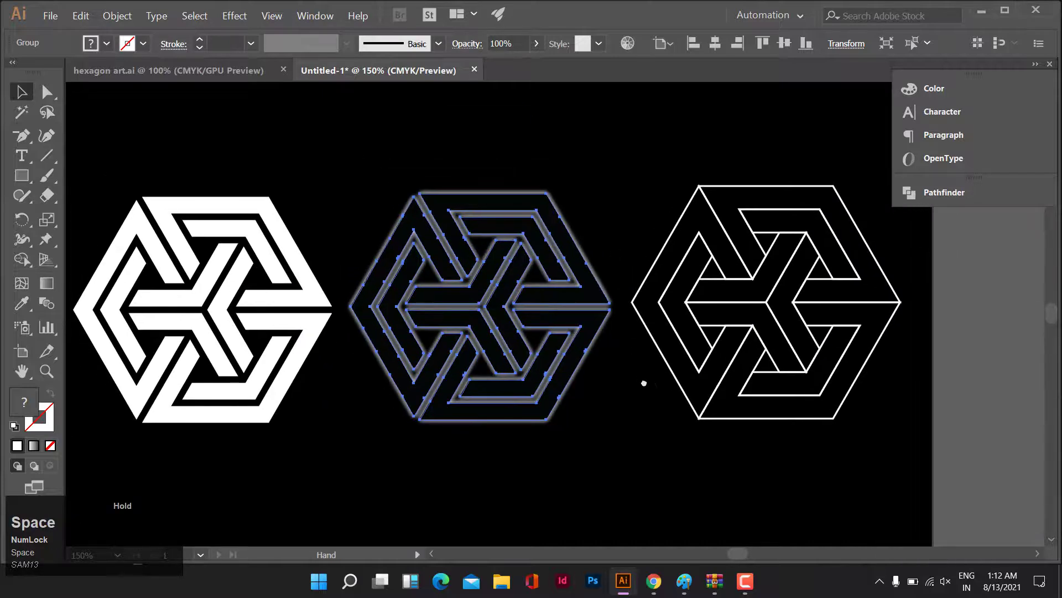
click(1034, 65)
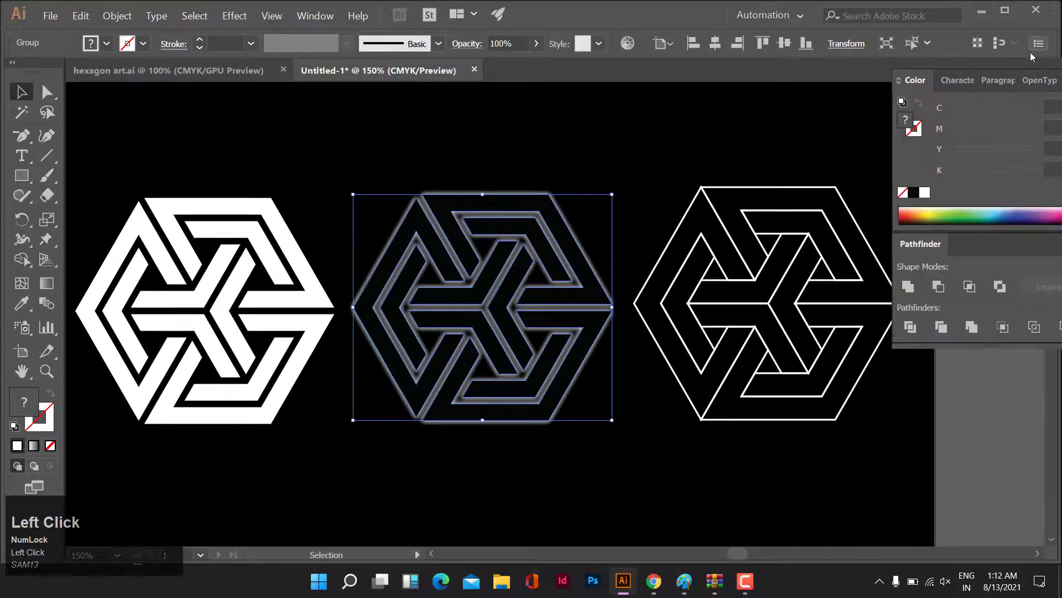
drag(1015, 63, 962, 65)
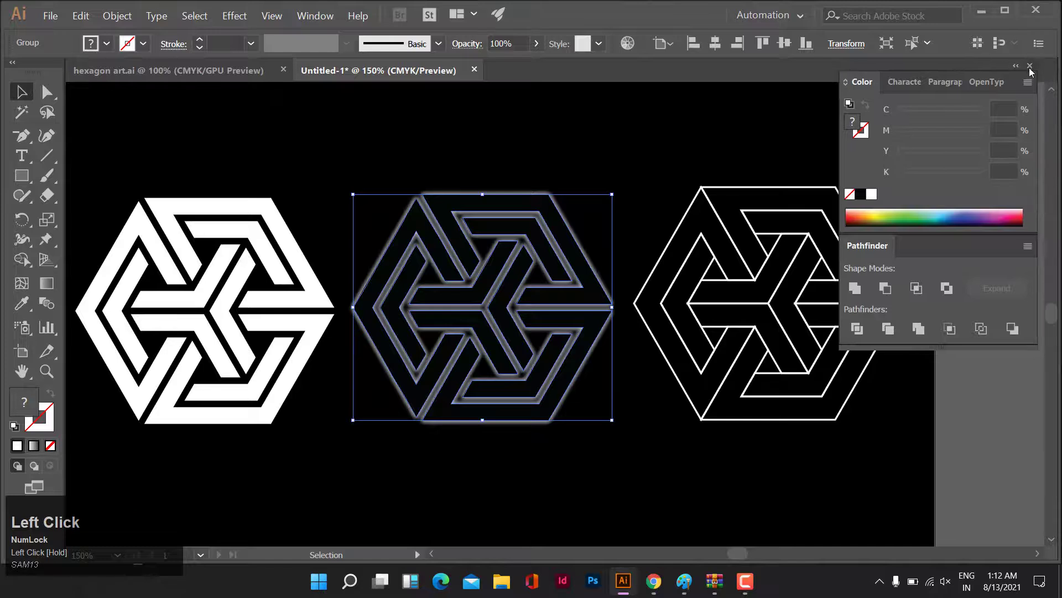
click(1030, 67)
Deselect the artwork and view the row of three hexagons centered at 150% zoom.
key(space)
scroll(636, 152, up, 3)
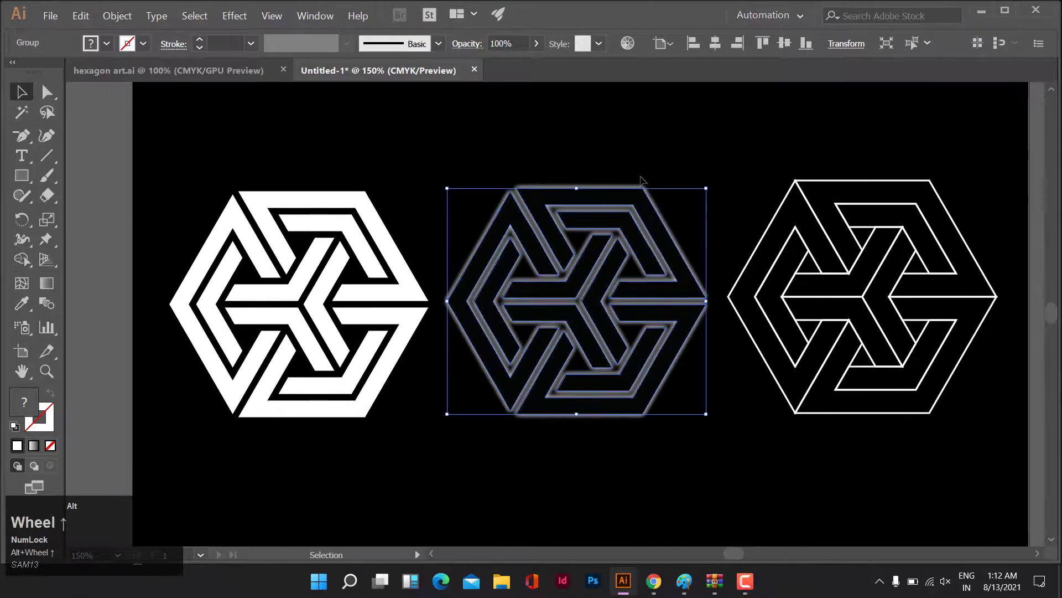
drag(695, 152, 676, 142)
scroll(676, 141, down, 1)
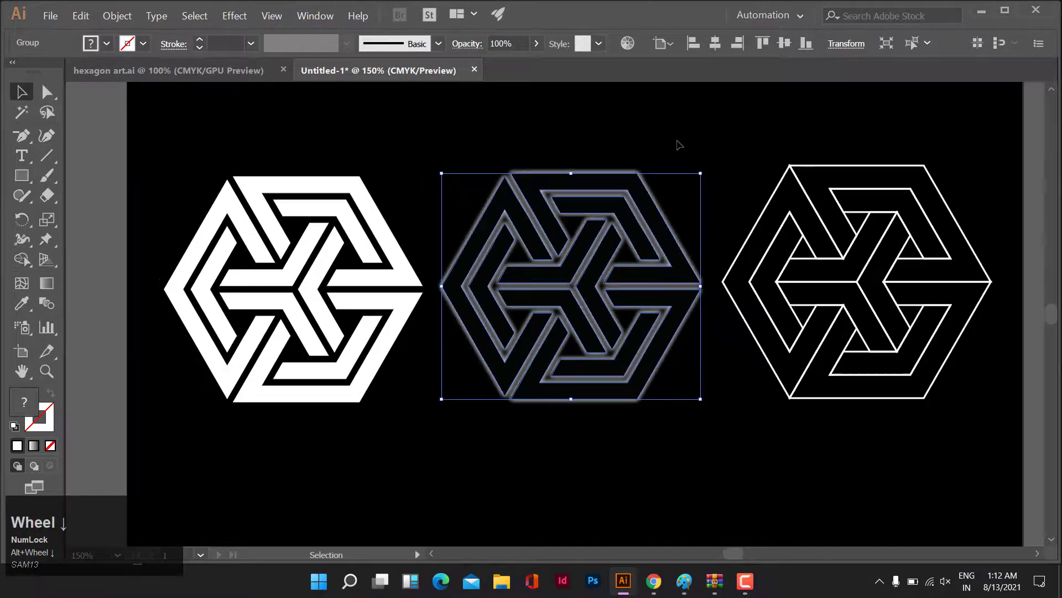
click(59, 547)
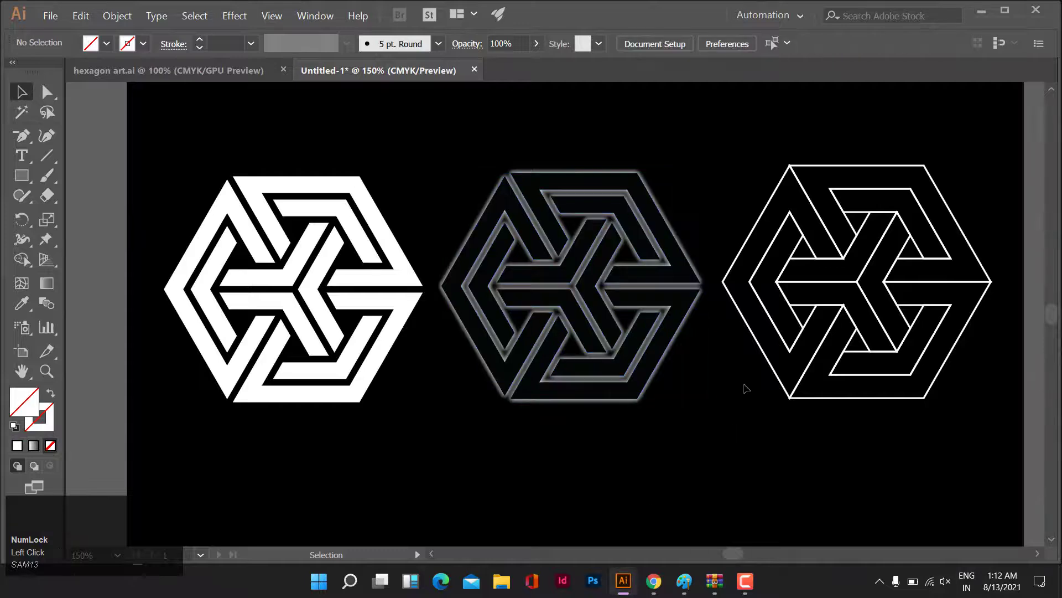
key(space)
key(space)
drag(678, 425, 639, 422)
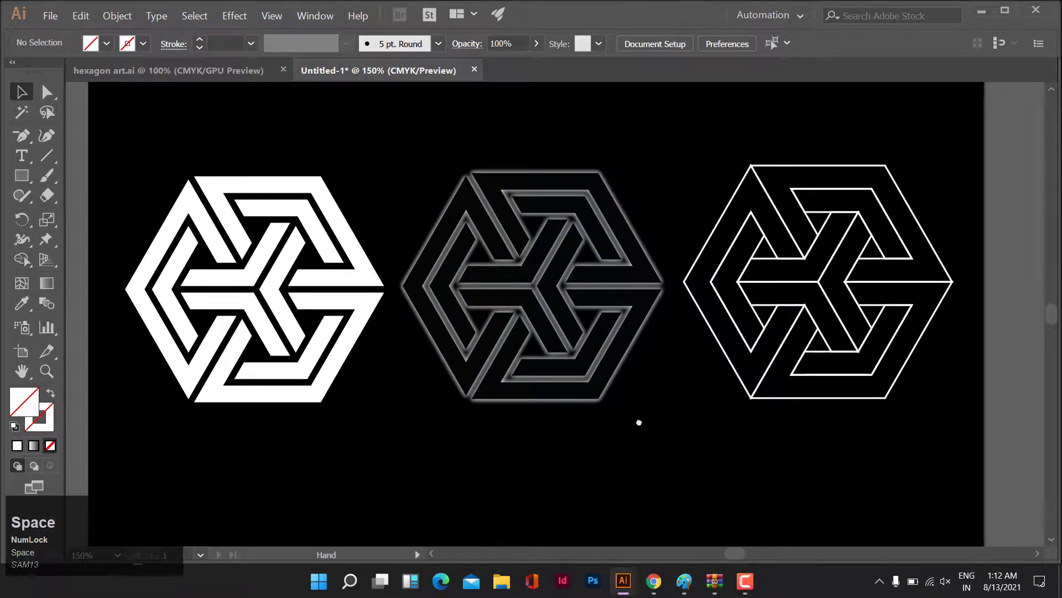